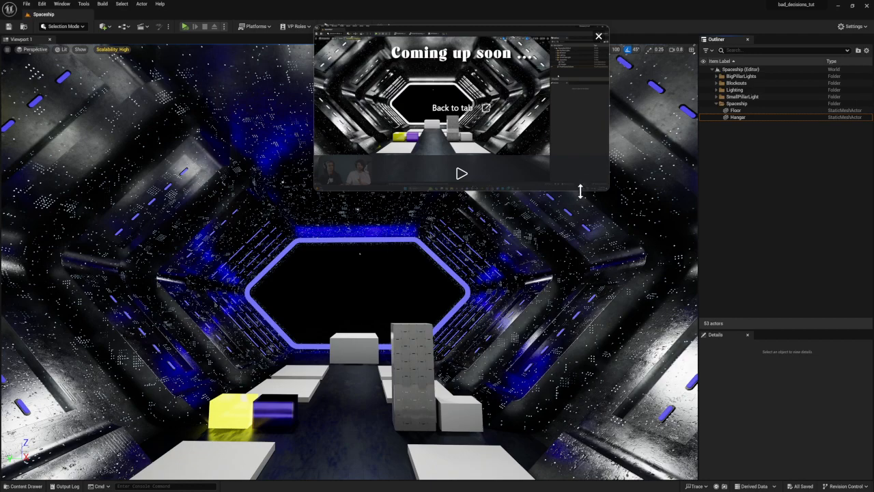
# Step: Enlarge the floating tutorial video and place it over the middle of the viewport
pyautogui.moveTo(609, 185); pyautogui.dragTo(867, 335)
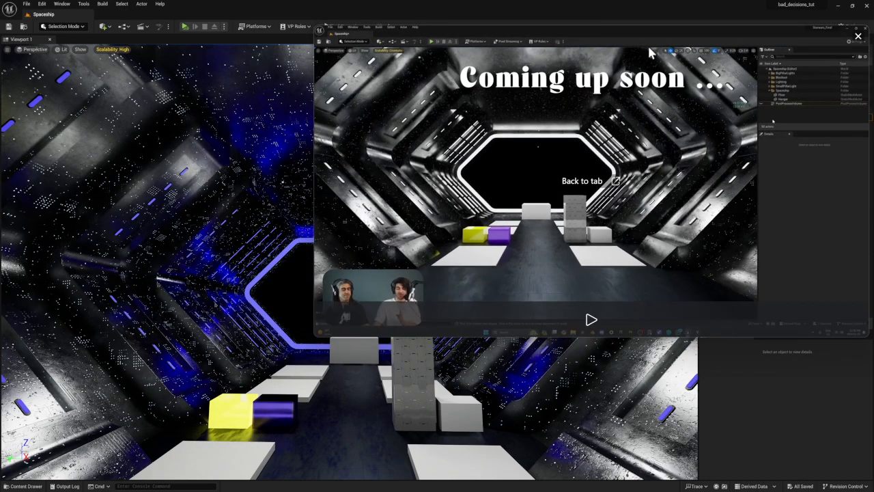
pyautogui.moveTo(640, 38); pyautogui.dragTo(549, 58)
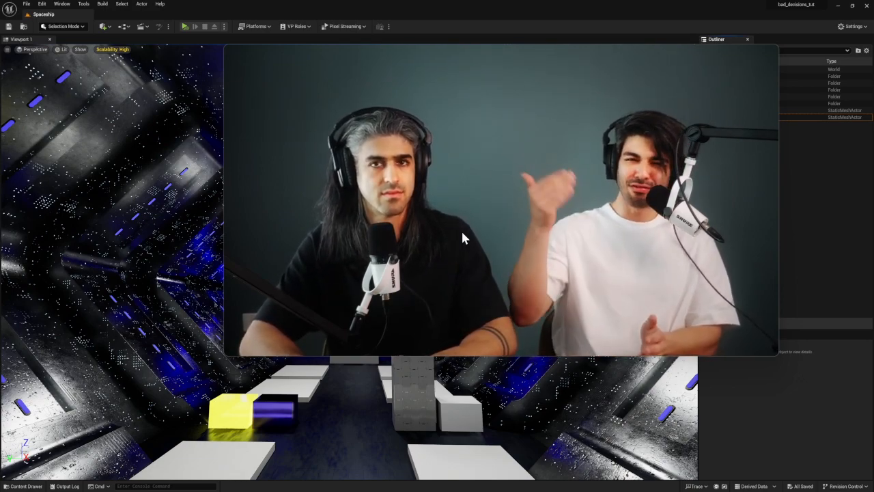
pyautogui.moveTo(464, 219)
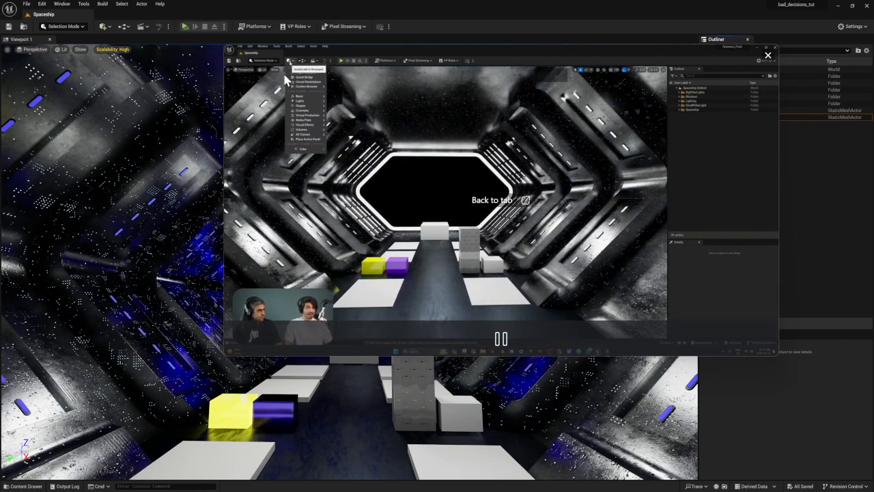
pyautogui.click(103, 27)
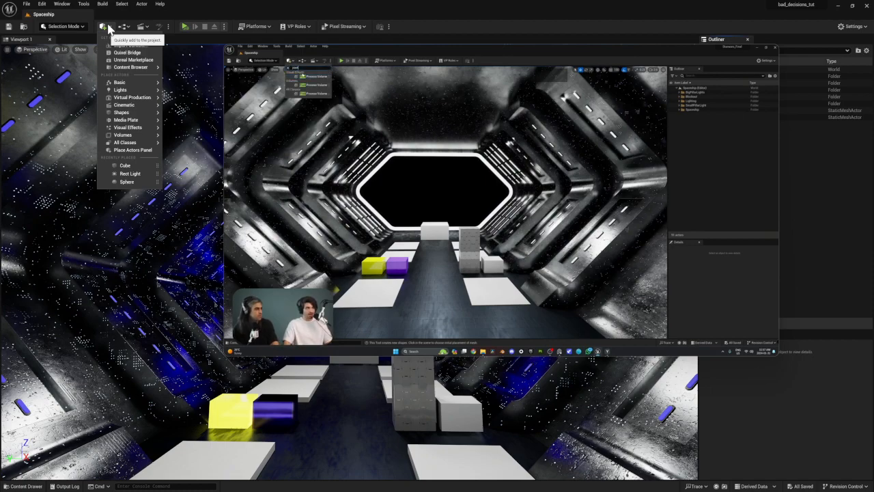
pyautogui.write('pos')
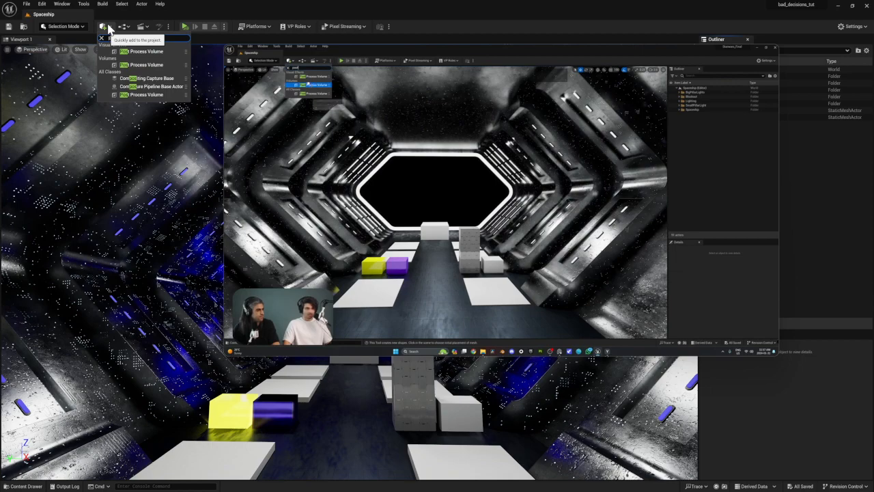
pyautogui.write('t')
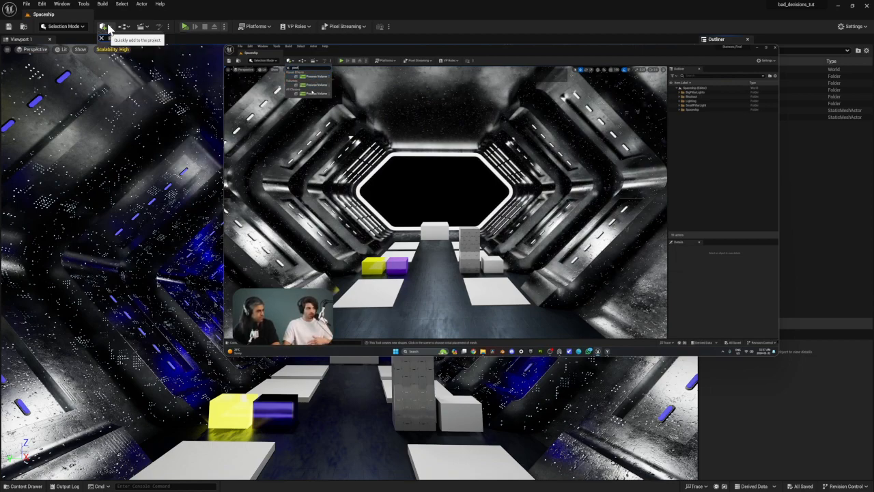
pyautogui.press('BackSpace')
pyautogui.press('BackSpace')
pyautogui.press('BackSpace')
pyautogui.press('BackSpace')
pyautogui.press('BackSpace')
pyautogui.press('BackSpace')
pyautogui.press('BackSpace')
pyautogui.press('BackSpace')
pyautogui.press('BackSpace')
pyautogui.press('BackSpace')
pyautogui.press('BackSpace')
pyautogui.press('BackSpace')
pyautogui.press('BackSpace')
pyautogui.press('BackSpace')
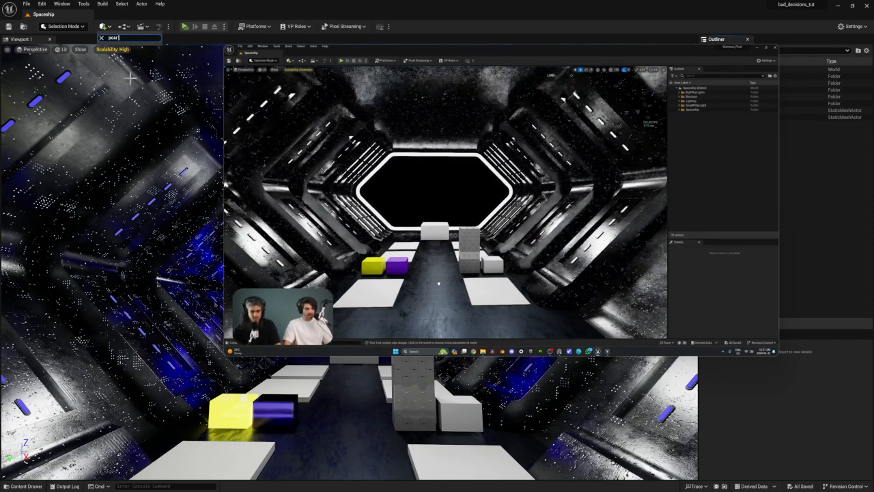
pyautogui.press('BackSpace')
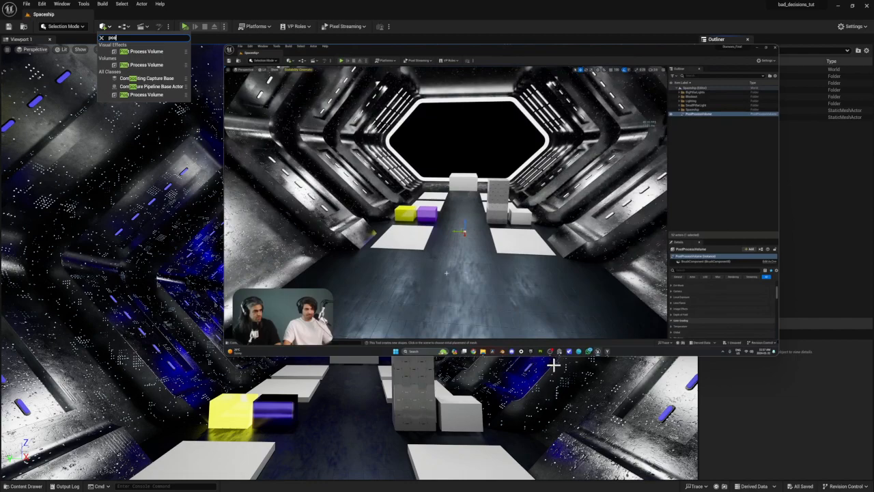
pyautogui.click(505, 340)
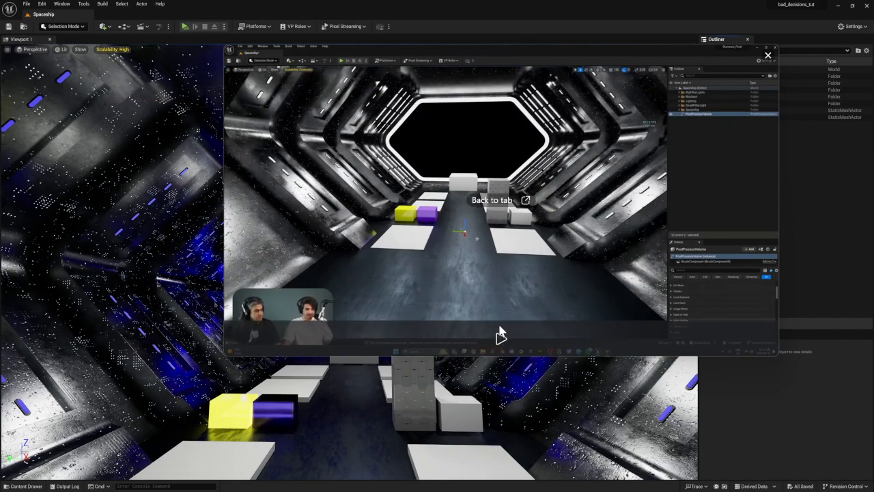
# Step: Find the Post Process Volume by searching for "post" and place one on the floor between the blockout cubes
pyautogui.click(104, 26)
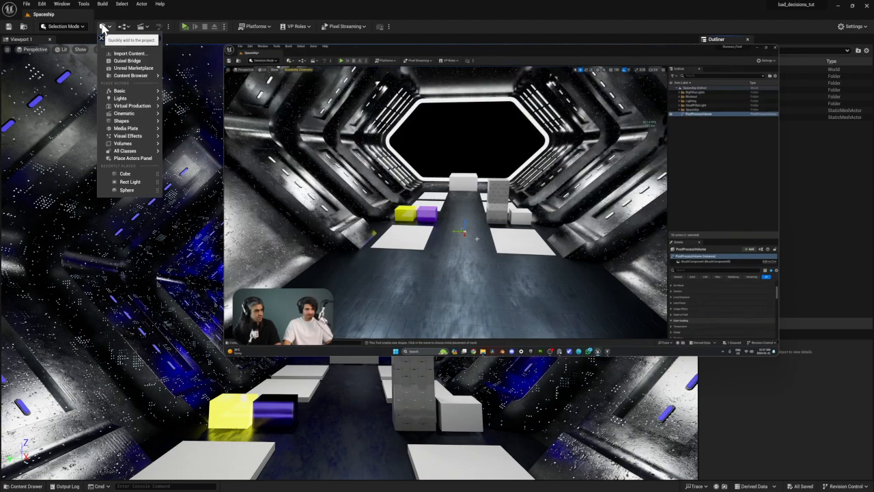
pyautogui.write('post')
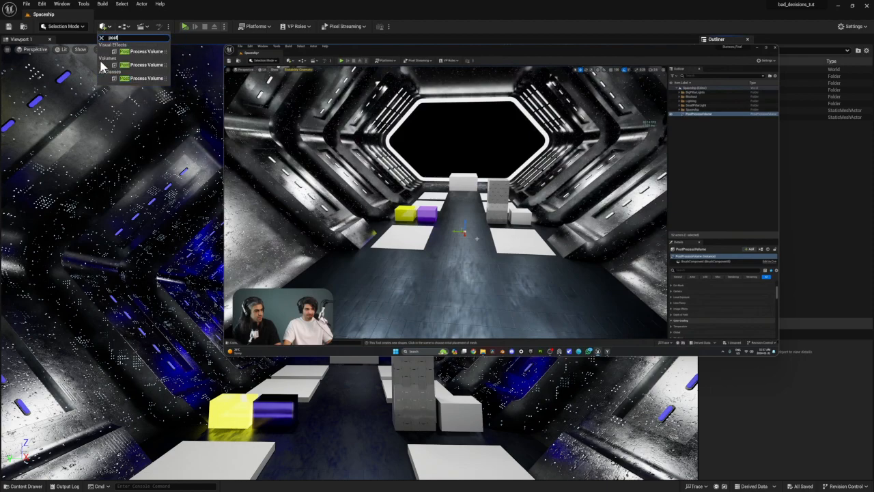
pyautogui.moveTo(152, 51); pyautogui.dragTo(345, 426)
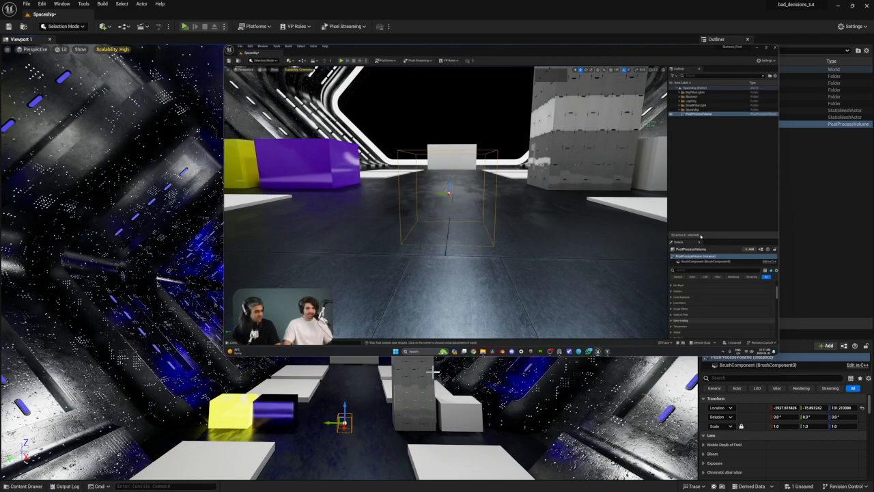
# Step: Pause the floating tutorial video, move it clear of the Outliner and make the details area taller
pyautogui.moveTo(569, 334)
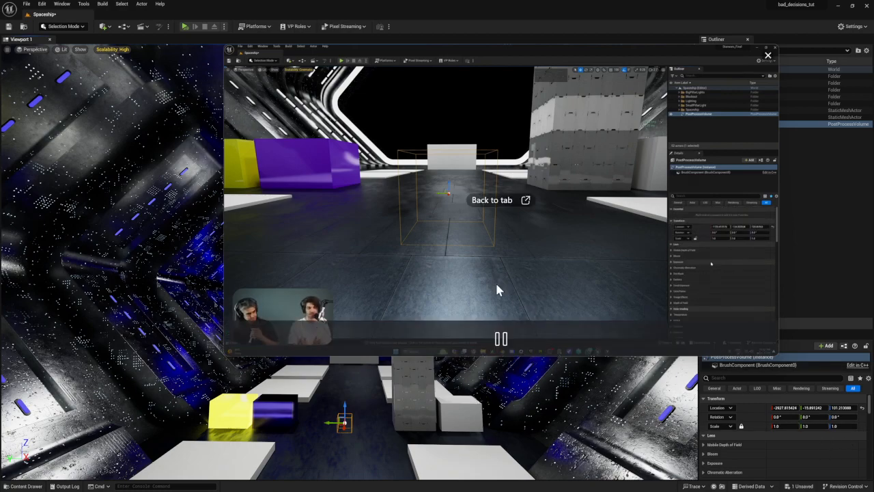
pyautogui.click(500, 340)
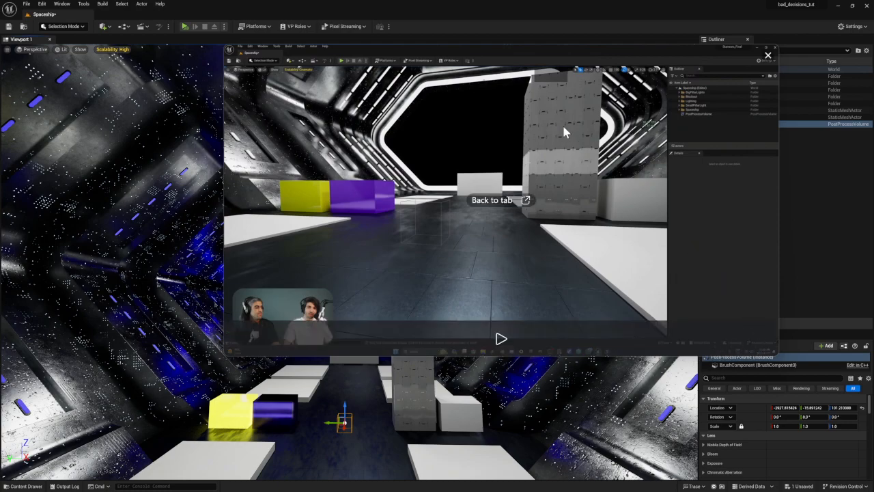
pyautogui.moveTo(568, 50); pyautogui.dragTo(386, 53)
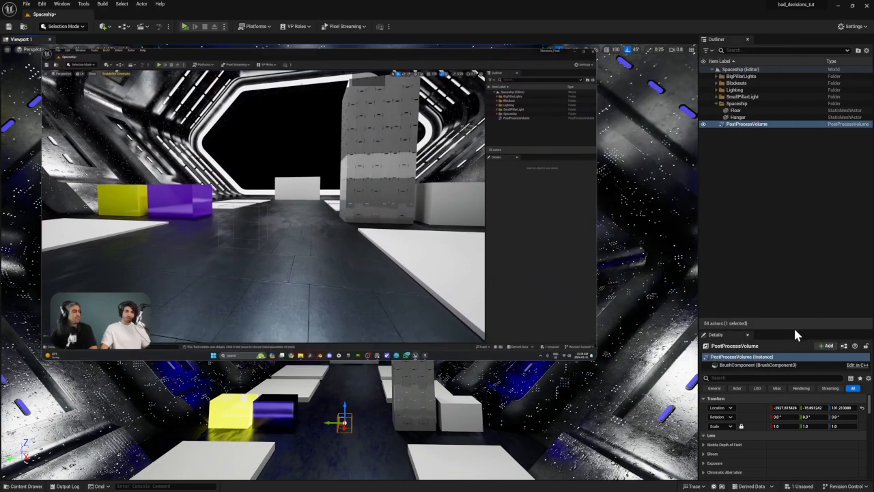
pyautogui.moveTo(794, 330); pyautogui.dragTo(792, 154)
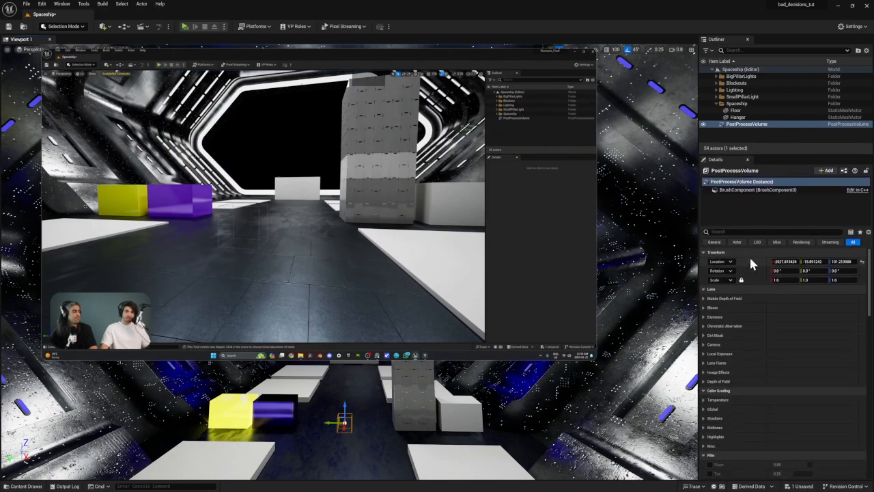
# Step: Examine the post process volume's box up close with the floor selected instead of the volume
pyautogui.moveTo(406, 449); pyautogui.dragTo(336, 459, button='right')
pyautogui.press('w')
pyautogui.scroll(3, 405, 478)
pyautogui.press('w')
pyautogui.press('s')
pyautogui.press('w')
pyautogui.moveTo(279, 332)
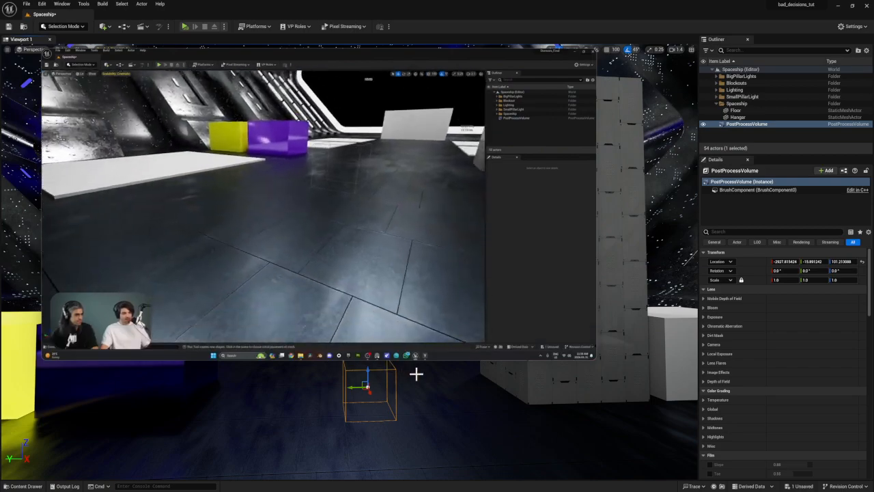
pyautogui.click(435, 450)
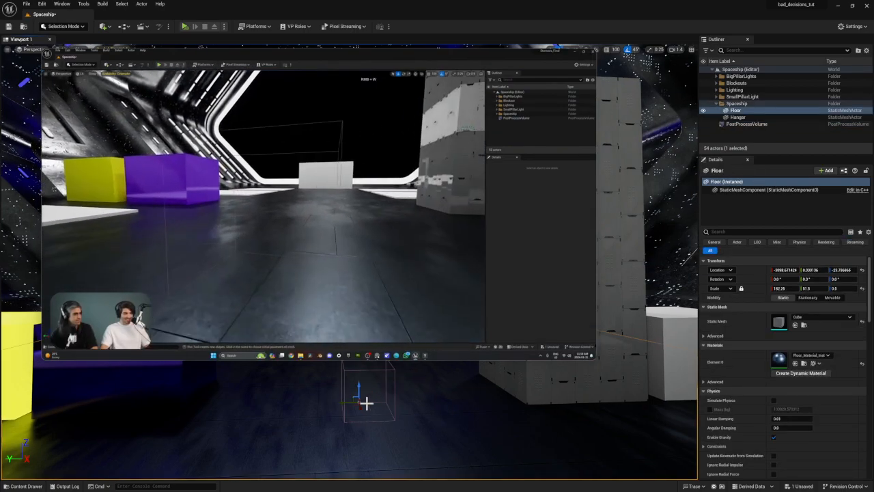
pyautogui.moveTo(342, 332)
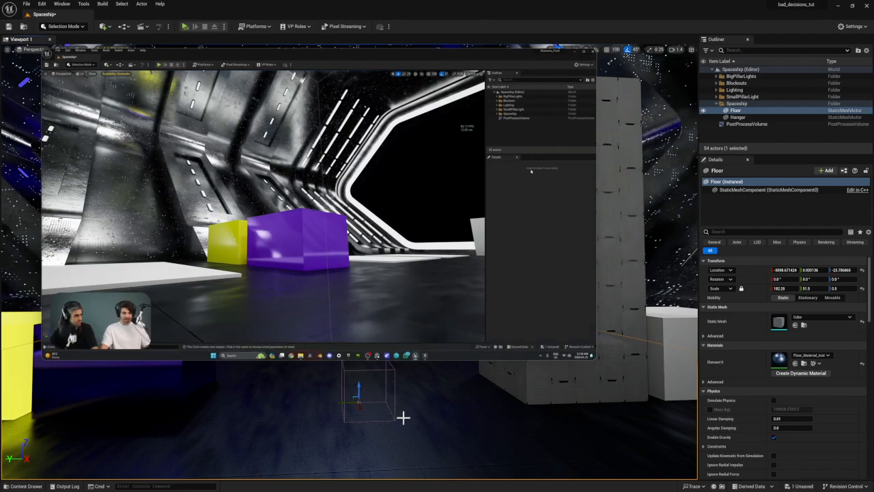
# Step: Shrink the floating tutorial video and view the hangar floor and portal from close to the ground
pyautogui.moveTo(593, 359)
pyautogui.moveTo(594, 356); pyautogui.dragTo(426, 263)
pyautogui.moveTo(423, 362); pyautogui.dragTo(338, 376, button='right')
pyautogui.press('w')
pyautogui.press('w')
pyautogui.scroll(-4, 481, 461)
pyautogui.scroll(-4, 419, 406)
pyautogui.press('w')
pyautogui.press('w')
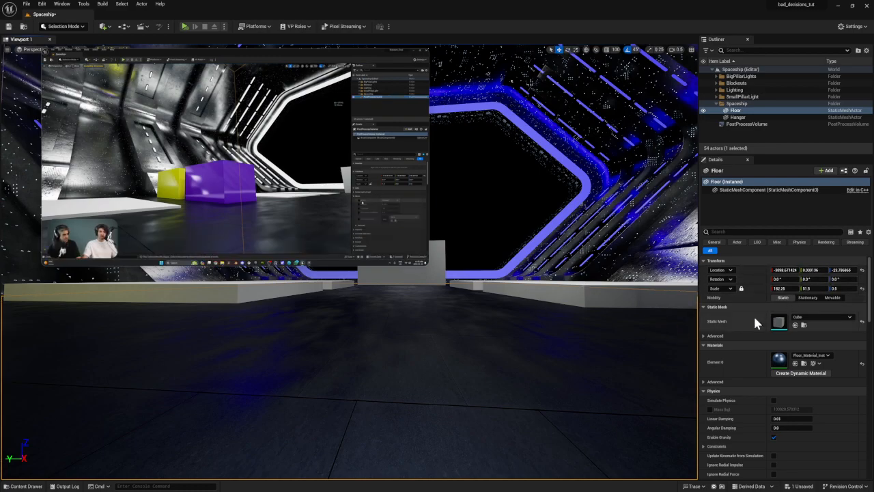
pyautogui.moveTo(244, 254)
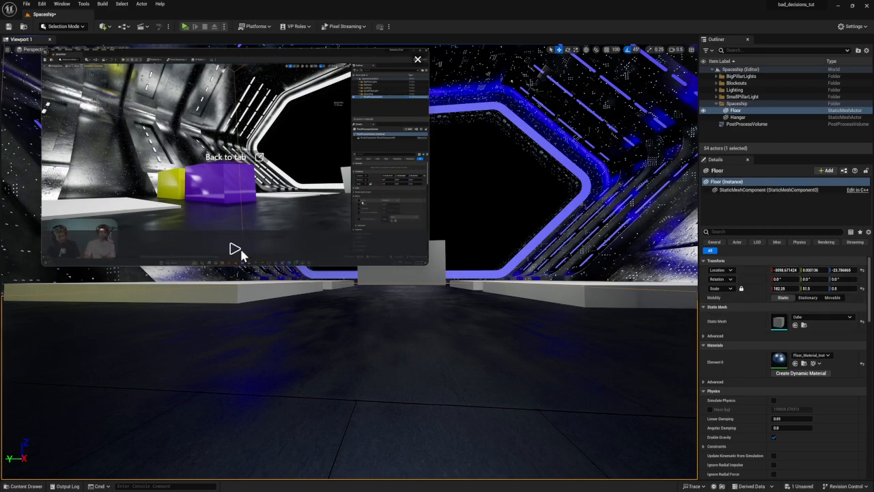
# Step: Enable the Bloom Method and Intensity overrides on the post process volume
pyautogui.click(750, 124)
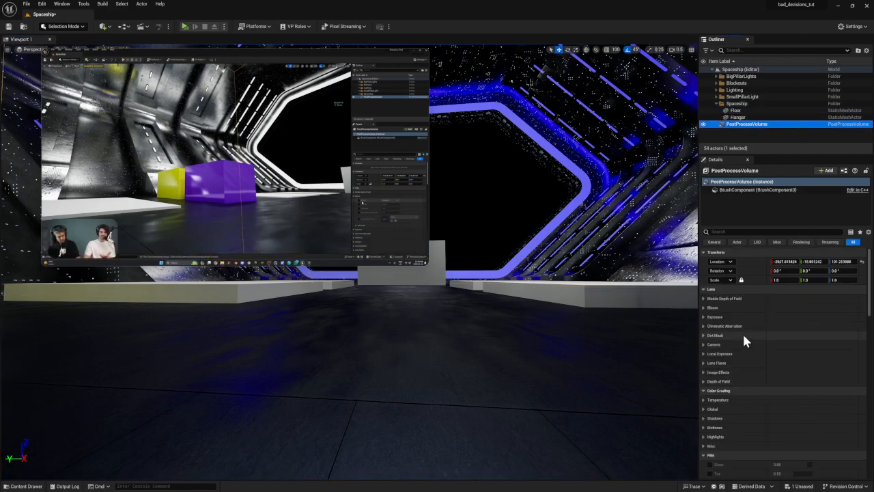
pyautogui.click(704, 307)
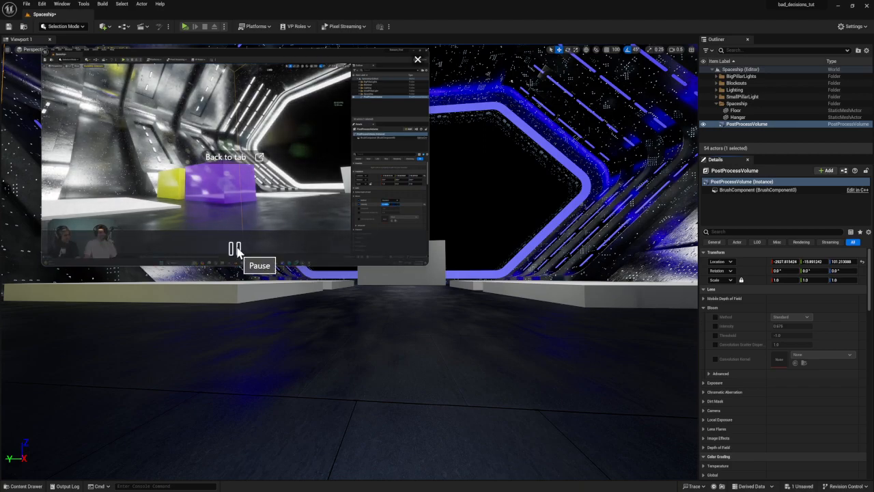
pyautogui.click(715, 317)
pyautogui.click(715, 325)
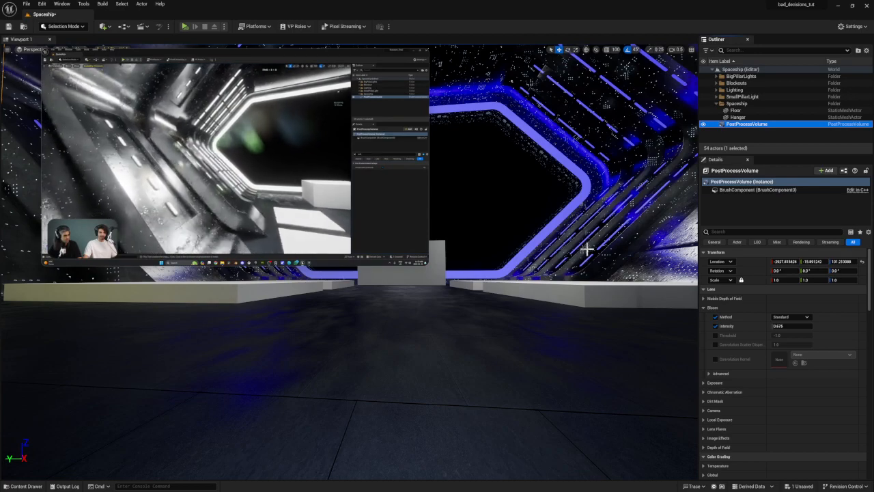
# Step: Look up the unbound extent setting of the post process volume by searching "unb", and clear the search
pyautogui.click(740, 232)
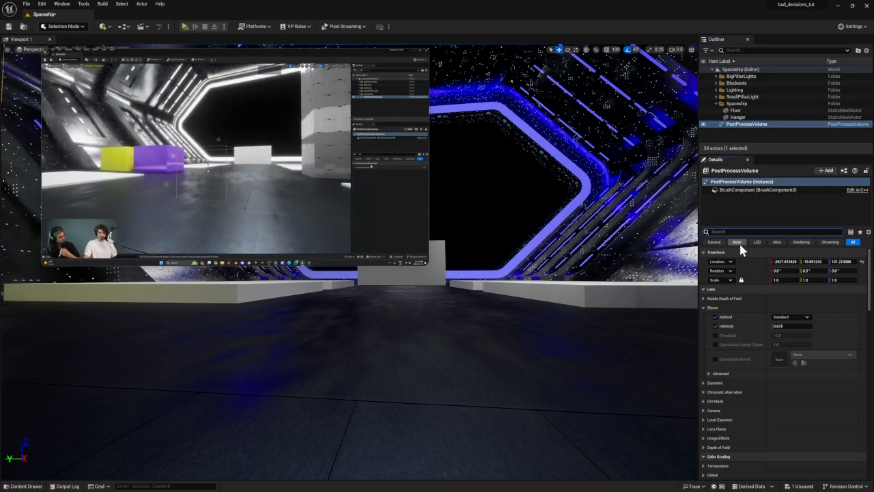
pyautogui.write('unb')
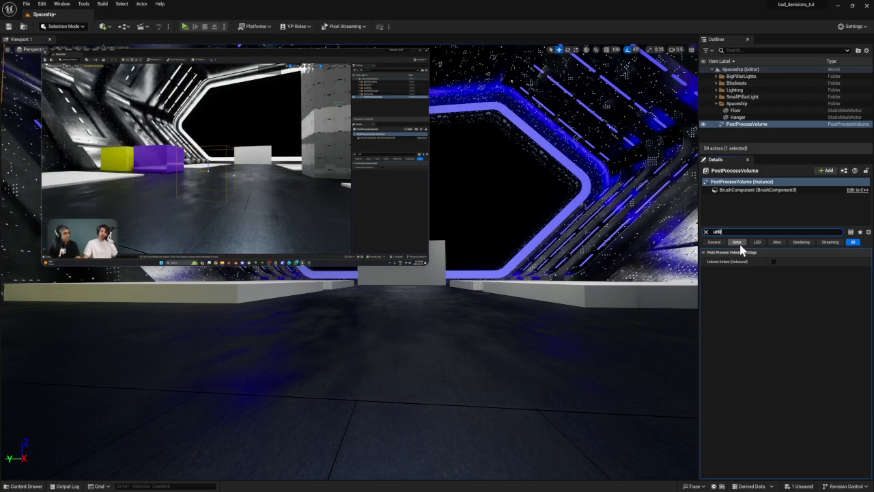
pyautogui.press('BackSpace')
pyautogui.press('BackSpace')
pyautogui.press('BackSpace')
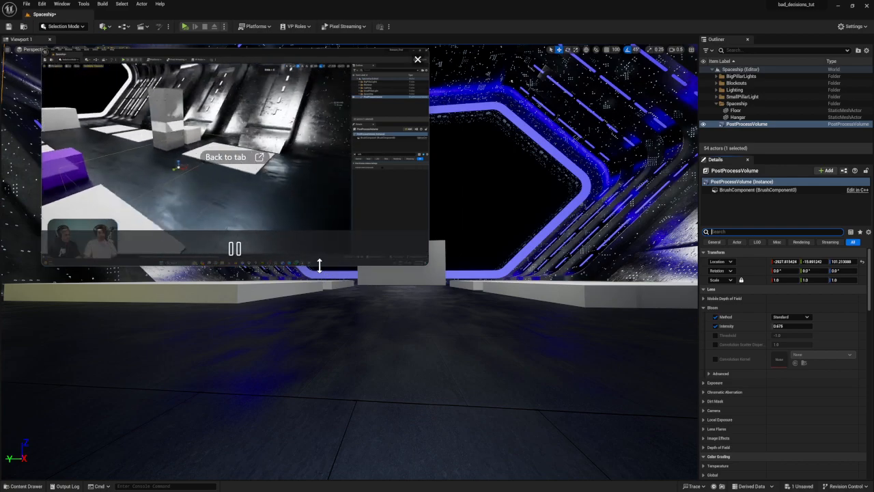
# Step: Raise the Bloom Intensity of the post process volume to 8.0 and view the glow on the portal frame
pyautogui.moveTo(409, 338); pyautogui.dragTo(403, 340, button='right')
pyautogui.press('s')
pyautogui.press('w')
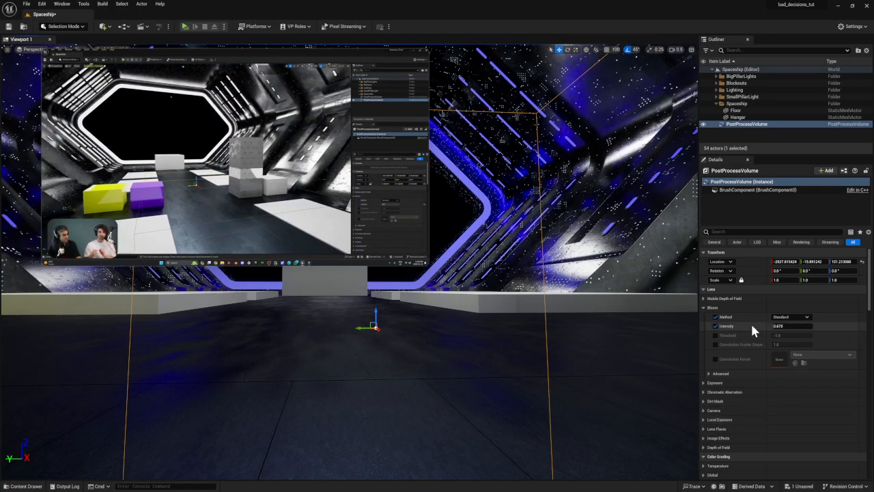
pyautogui.moveTo(777, 327); pyautogui.dragTo(812, 326)
pyautogui.moveTo(486, 357); pyautogui.dragTo(410, 327, button='right')
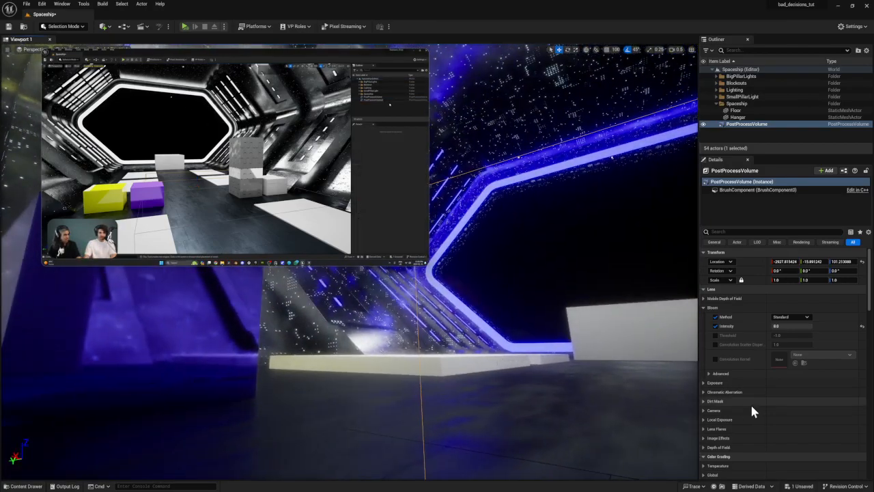
# Step: Reset the Bloom Intensity to 0 and raise it to 0.912
pyautogui.click(796, 327)
pyautogui.write('0')
pyautogui.press('Return')
pyautogui.moveTo(792, 326); pyautogui.dragTo(794, 326)
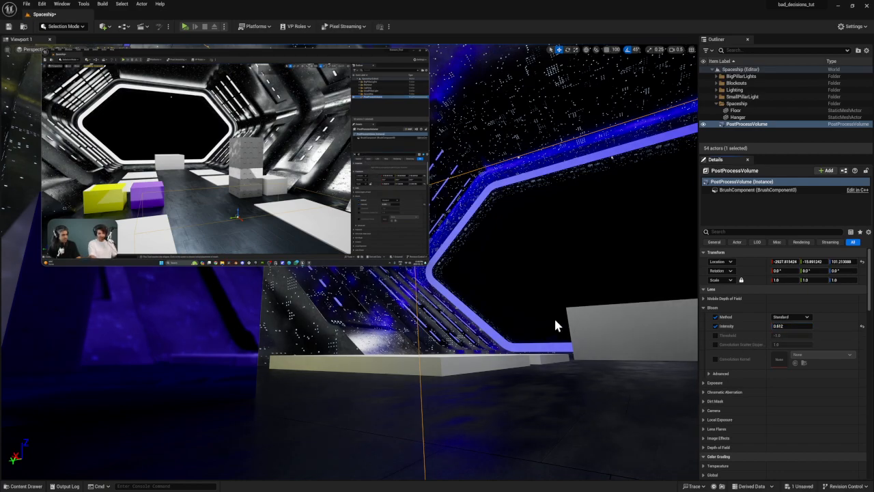
# Step: Filter the post process volume's properties by "unb" and enable Infinite Extent (Unbound)
pyautogui.click(721, 233)
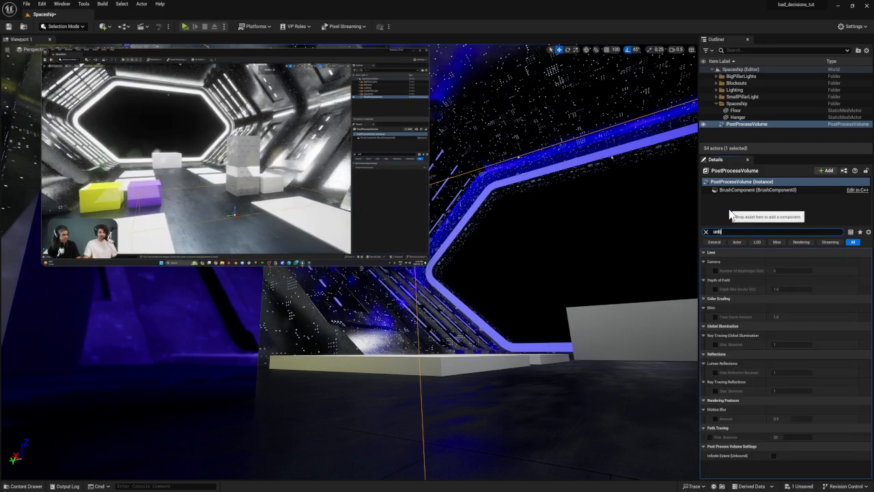
pyautogui.write('unb')
pyautogui.click(773, 261)
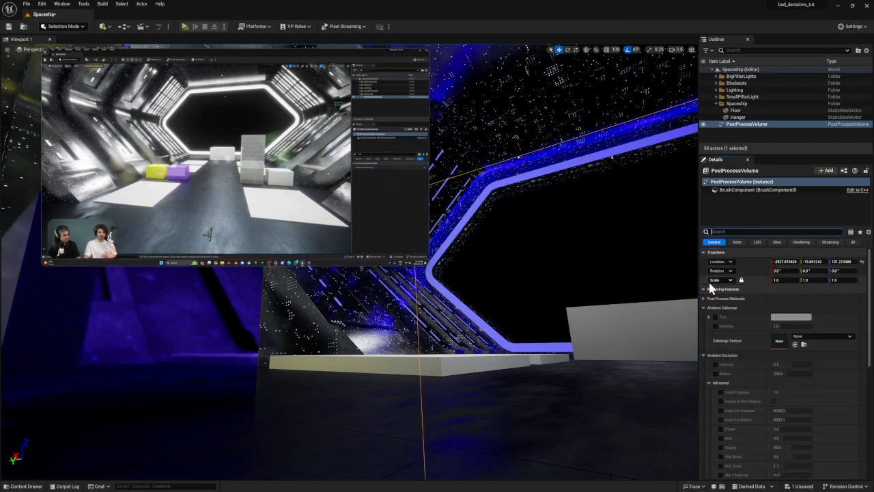
# Step: Hide the post process volume in the level and look through its general settings
pyautogui.click(703, 124)
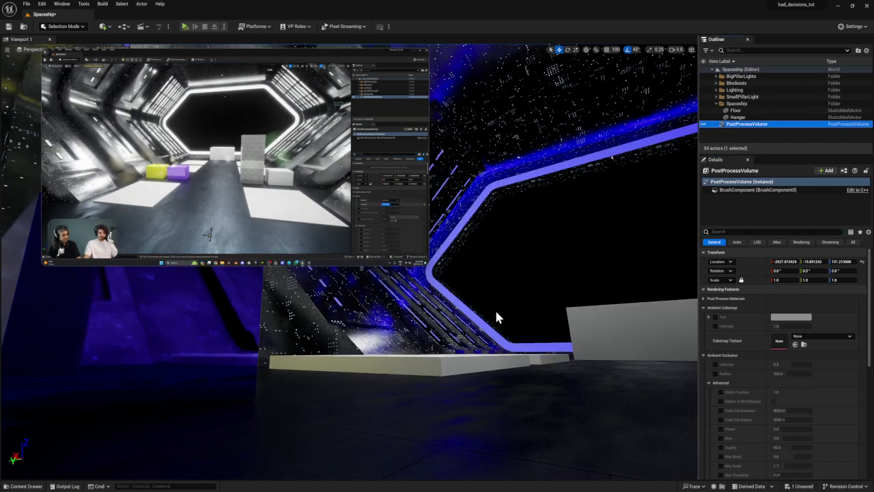
pyautogui.scroll(-2, 741, 337)
pyautogui.scroll(2, 742, 334)
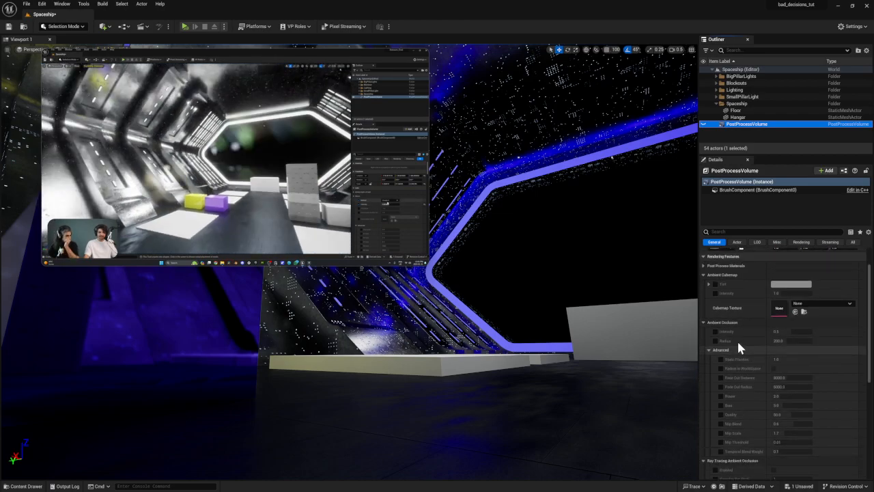
pyautogui.scroll(1, 682, 287)
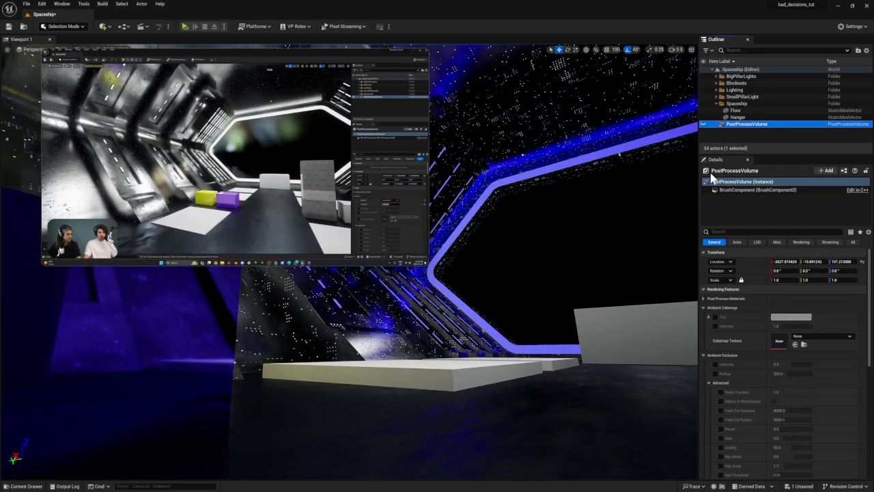
# Step: Pause the tutorial video and show all property categories of the post process volume
pyautogui.moveTo(275, 250)
pyautogui.click(237, 248)
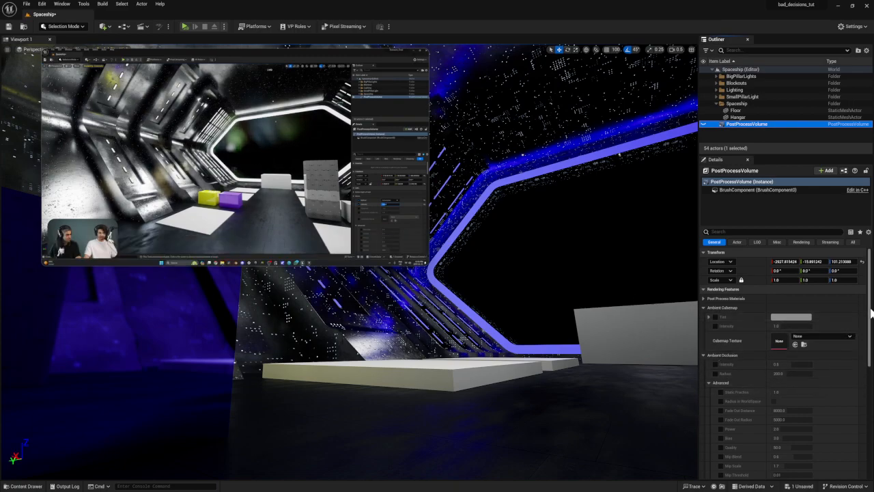
pyautogui.moveTo(871, 309)
pyautogui.mouseDown()
pyautogui.moveTo(870, 417)
pyautogui.moveTo(871, 311)
pyautogui.mouseUp()
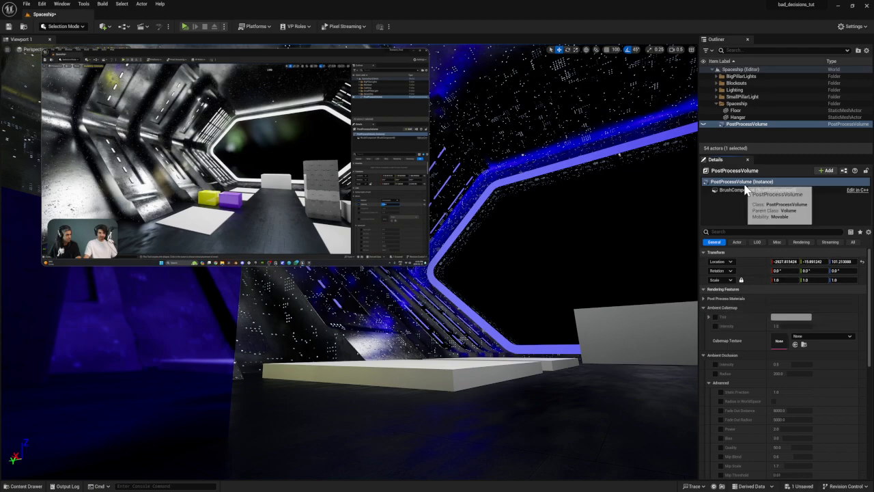
pyautogui.click(746, 123)
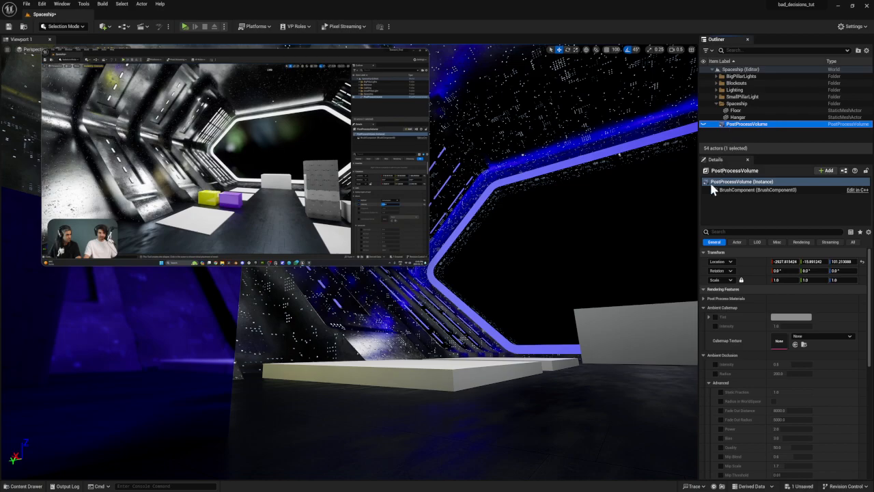
pyautogui.click(853, 242)
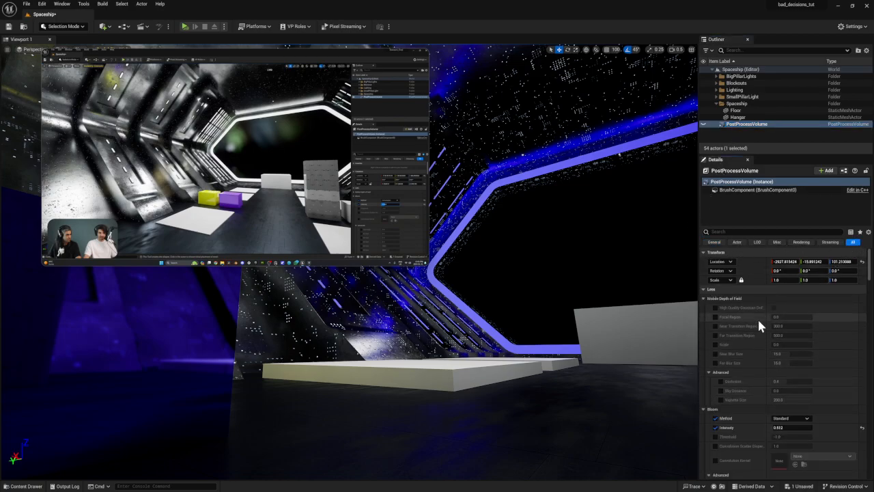
pyautogui.scroll(-3, 764, 376)
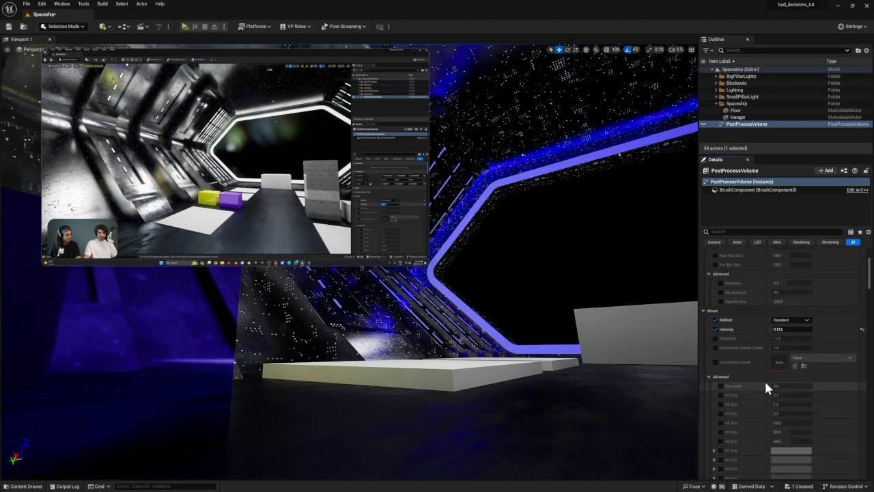
pyautogui.scroll(3, 764, 382)
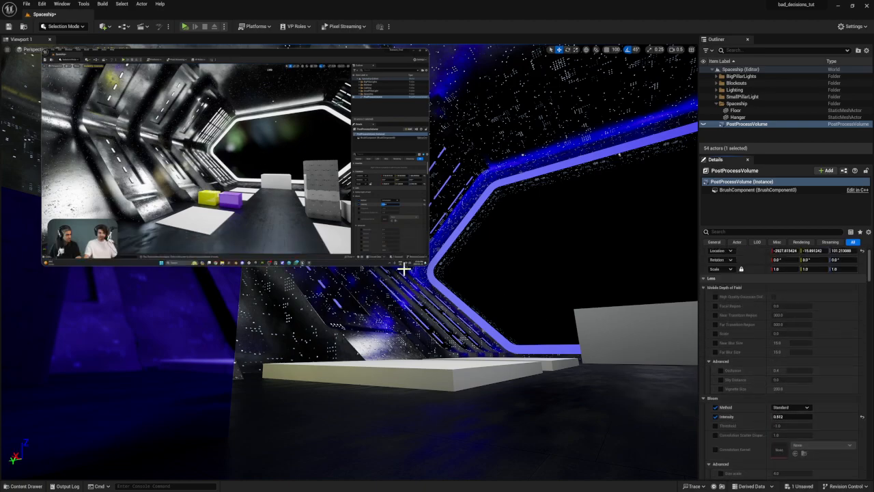
pyautogui.moveTo(404, 262)
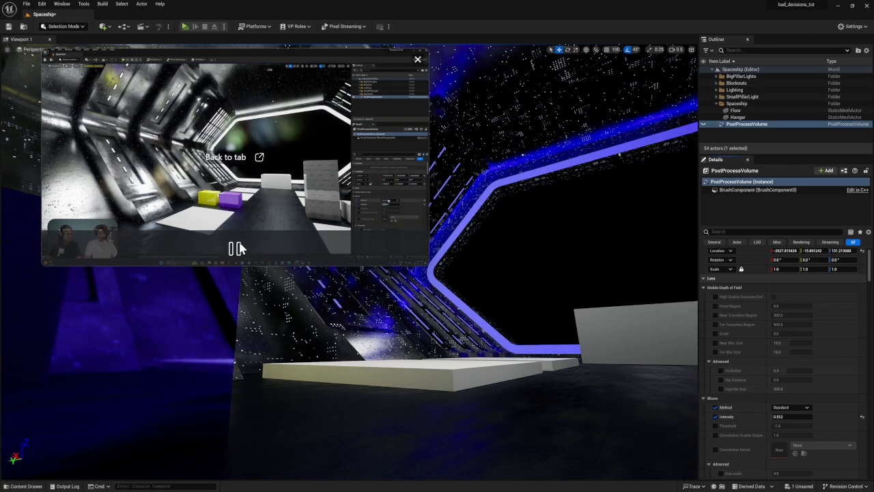
# Step: Switch the Bloom method between Standard and Convolution to compare them, and lower the Intensity while Convolution is active
pyautogui.scroll(-2, 762, 330)
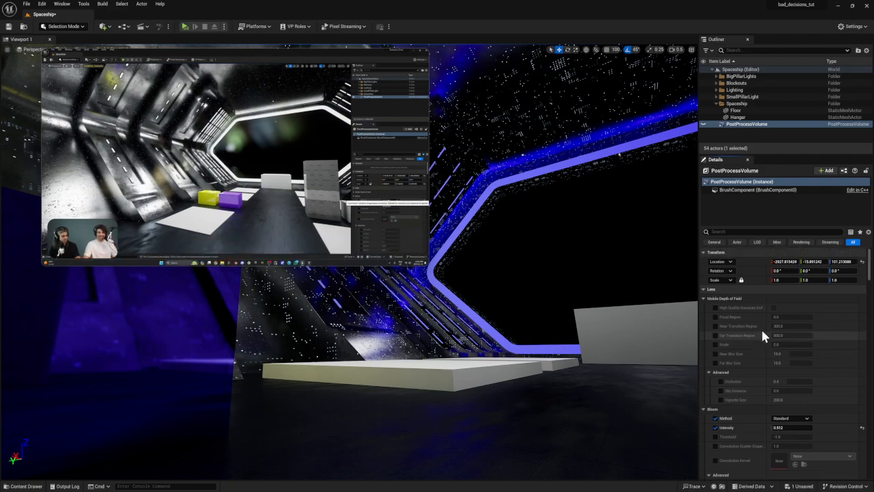
pyautogui.click(790, 341)
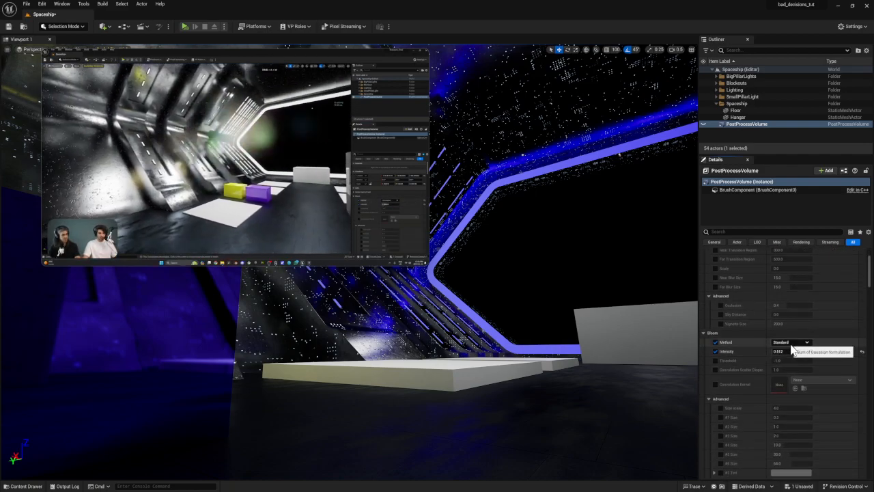
pyautogui.click(791, 355)
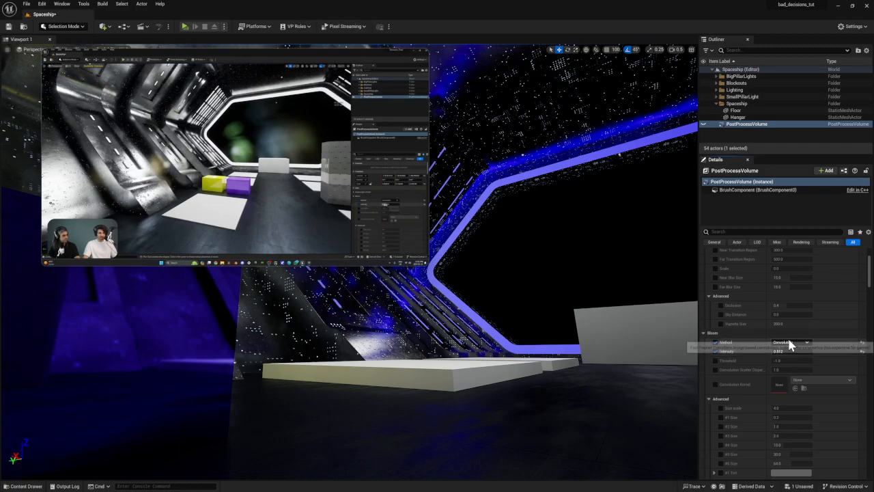
pyautogui.click(787, 341)
pyautogui.click(782, 348)
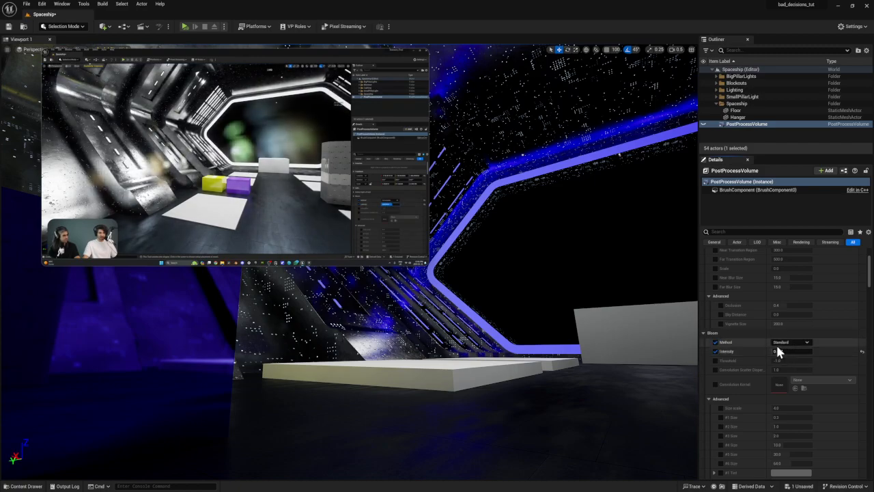
pyautogui.click(787, 343)
pyautogui.click(790, 359)
pyautogui.moveTo(776, 351)
pyautogui.mouseDown()
pyautogui.moveTo(812, 351)
pyautogui.moveTo(768, 351)
pyautogui.mouseUp()
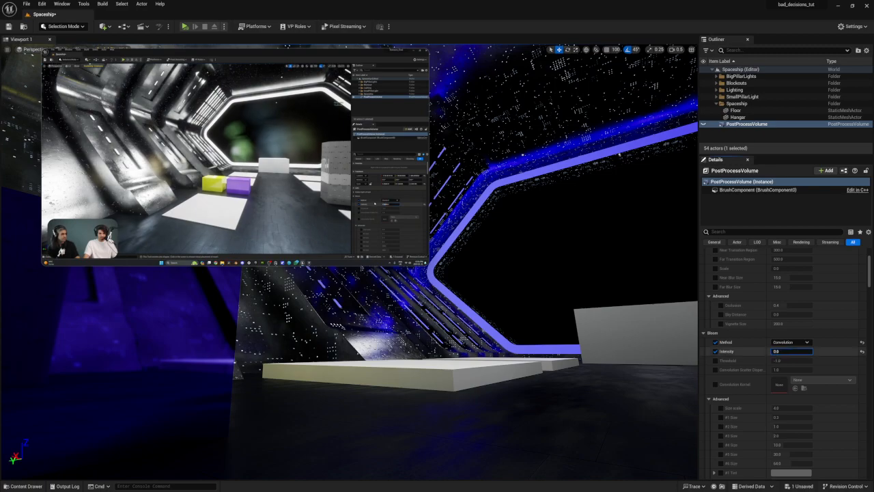
# Step: Set the Bloom method to Standard and raise the Bloom Intensity to about 0.73
pyautogui.click(780, 342)
pyautogui.click(784, 350)
pyautogui.click(783, 351)
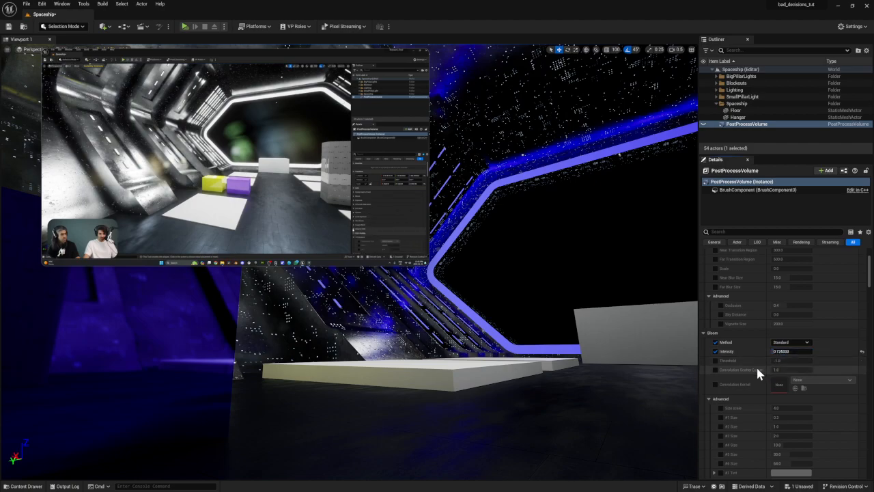
# Step: Pause the tutorial and collapse the lens property groups, including Bloom's Advanced settings, Exposure, Camera, Local Exposure and Depth of Field
pyautogui.click(710, 396)
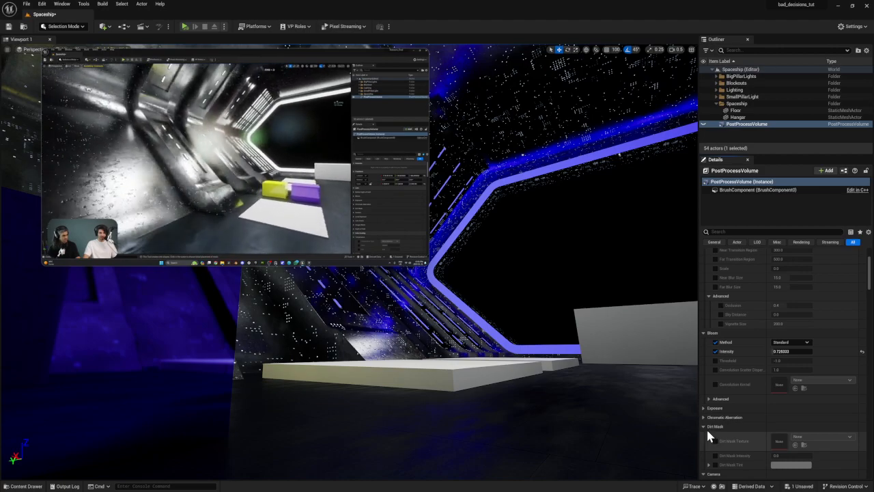
pyautogui.moveTo(205, 258)
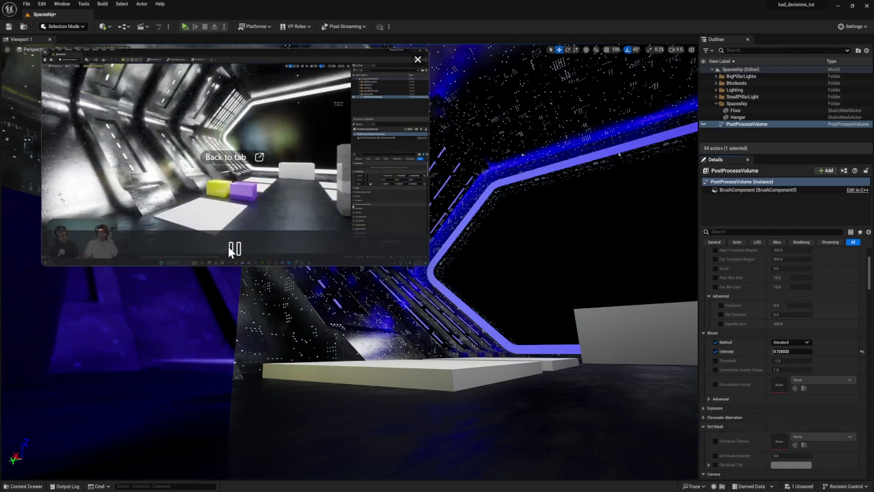
pyautogui.moveTo(870, 272); pyautogui.dragTo(866, 287)
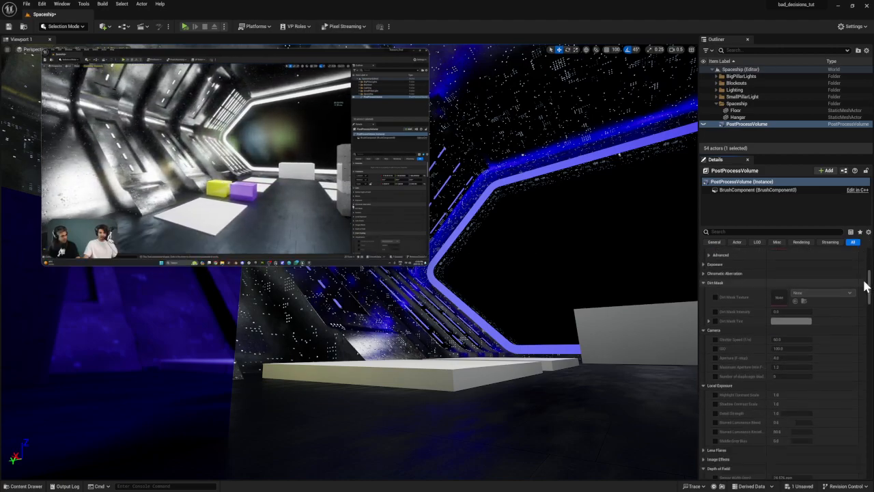
pyautogui.click(703, 330)
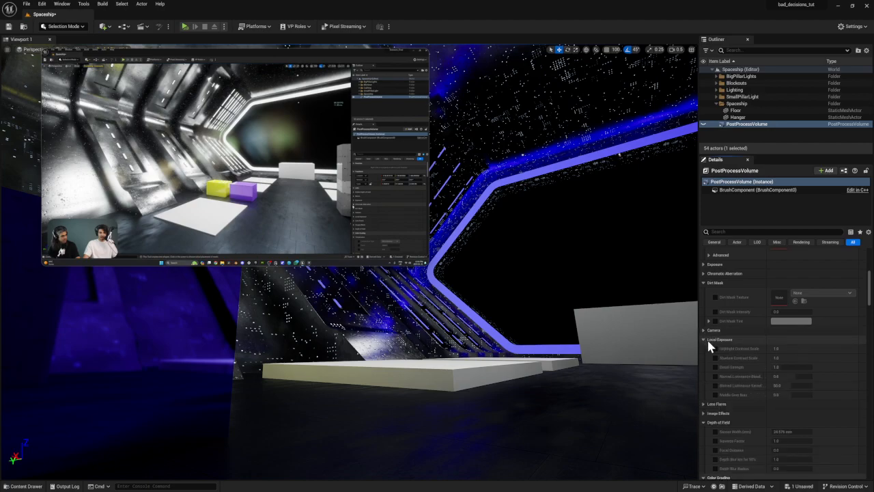
pyautogui.click(704, 339)
pyautogui.click(707, 367)
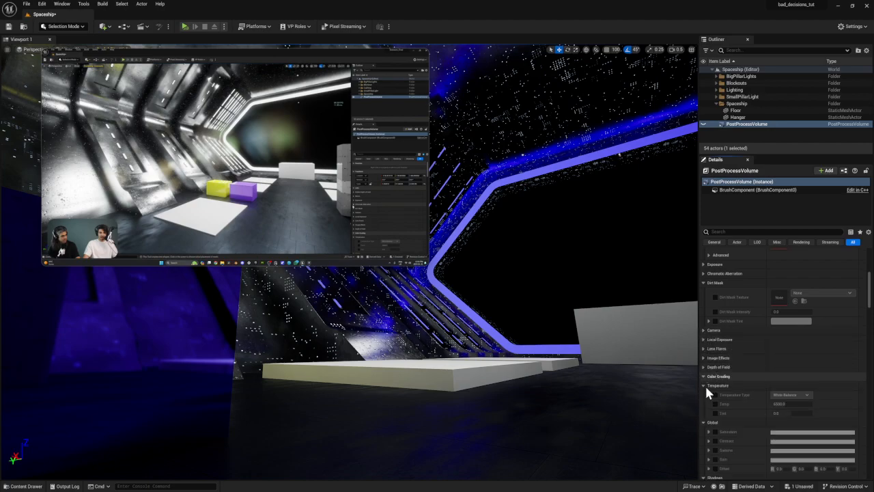
# Step: Collapse the Temperature, Global, Shadows, Midtones, Highlights and Misc groups under Color Grading
pyautogui.click(712, 383)
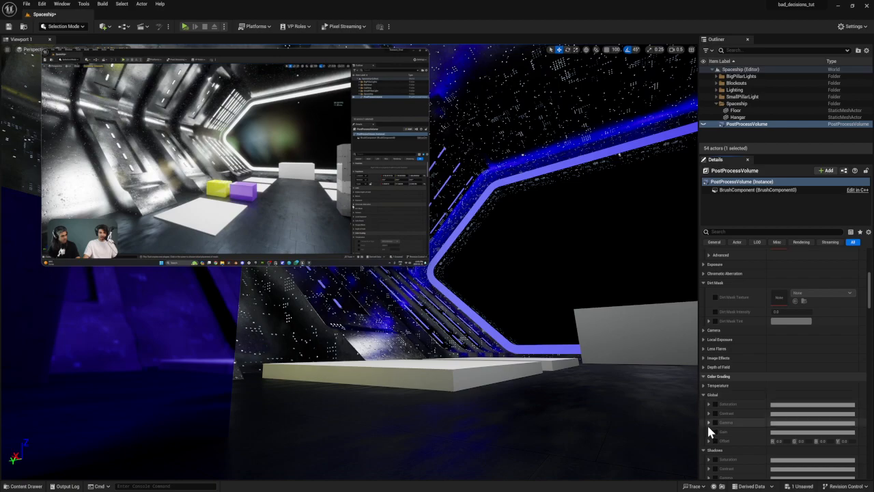
pyautogui.click(704, 395)
pyautogui.click(703, 404)
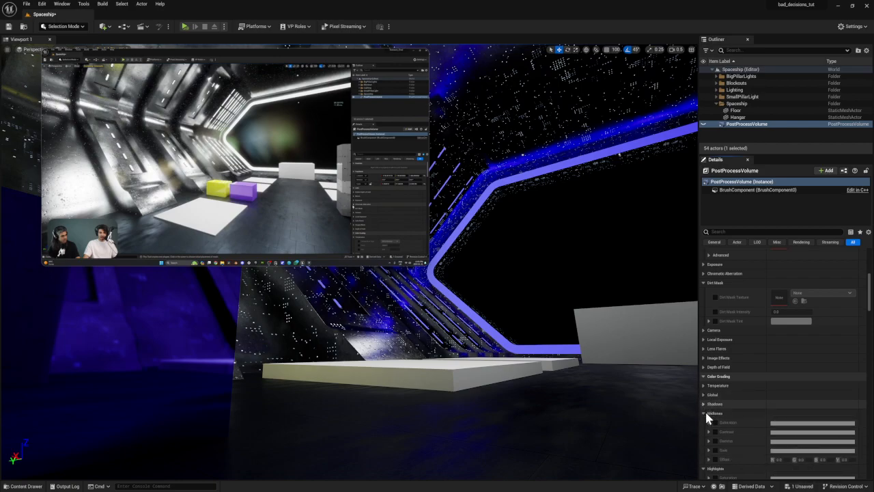
pyautogui.click(703, 413)
pyautogui.click(703, 422)
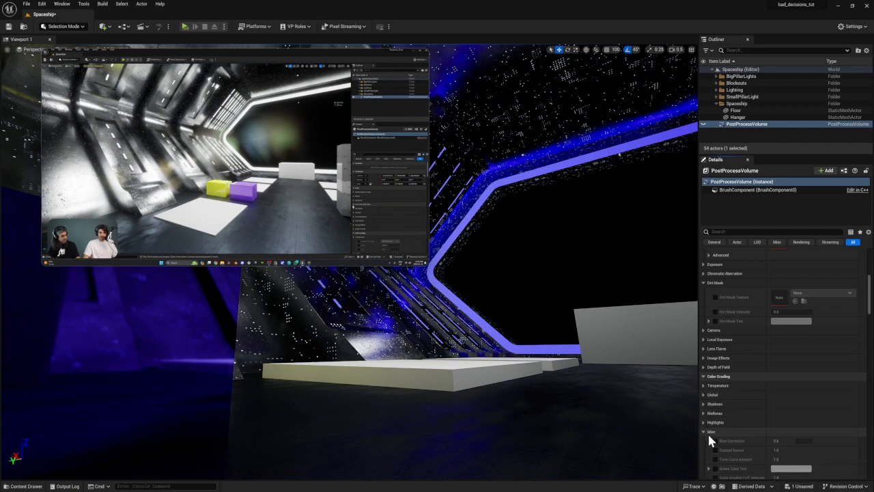
pyautogui.click(703, 431)
# Step: Collapse the Film, Global Illumination, Reflections and Ambient Cubemap groups of the post process volume
pyautogui.click(706, 440)
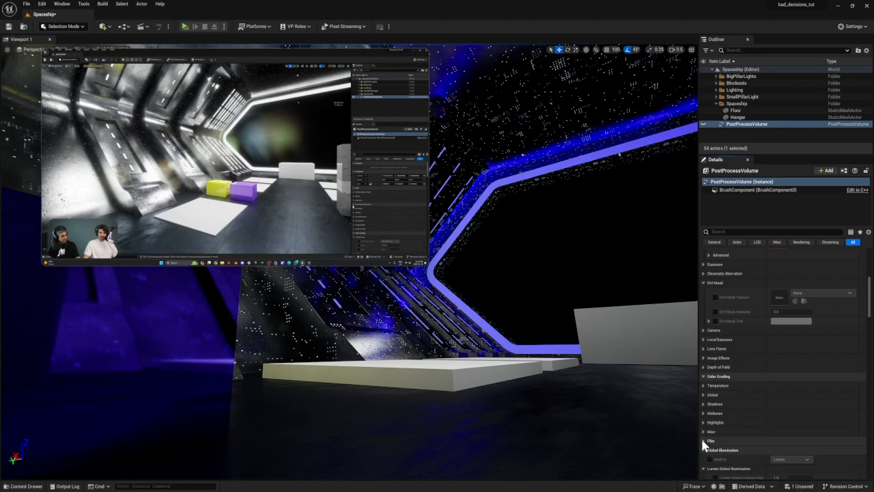
pyautogui.click(704, 450)
pyautogui.scroll(-5, 710, 437)
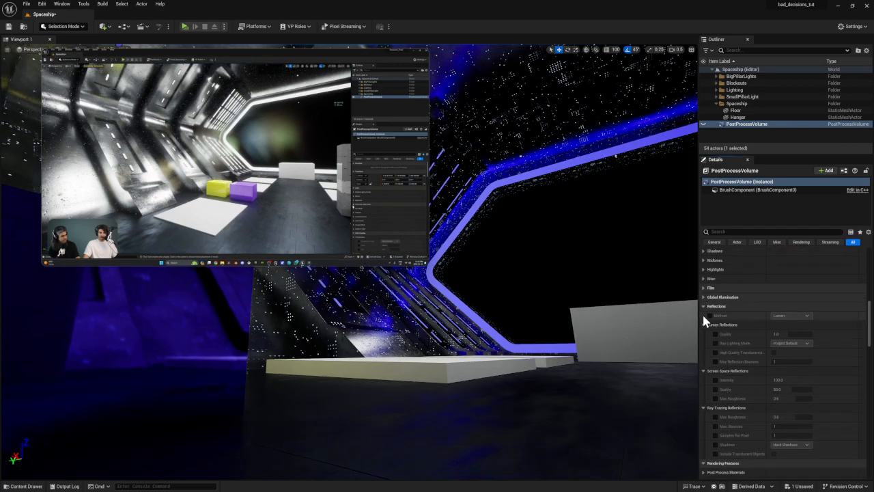
pyautogui.click(704, 317)
pyautogui.click(703, 326)
pyautogui.click(703, 326)
pyautogui.click(703, 333)
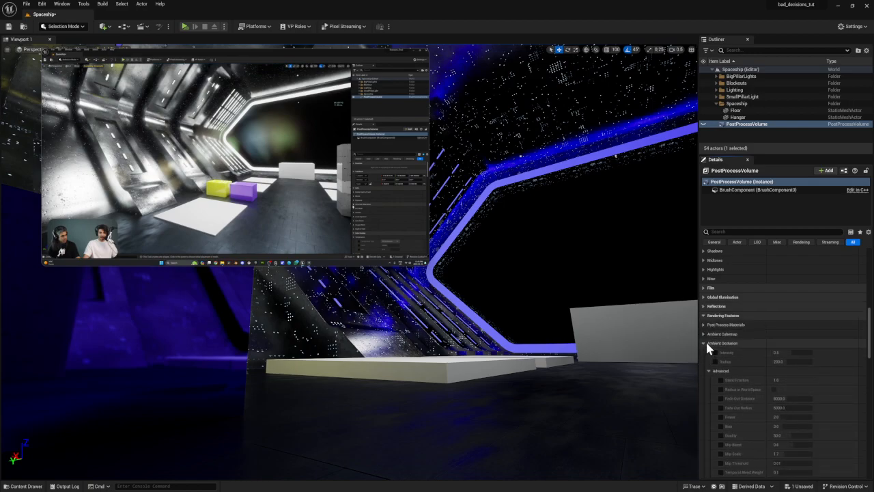
# Step: Collapse Ambient Occlusion, Ray Tracing Ambient Occlusion, Motion Blur, Translucency, Ray Tracing Translucency and Film Grain
pyautogui.click(703, 343)
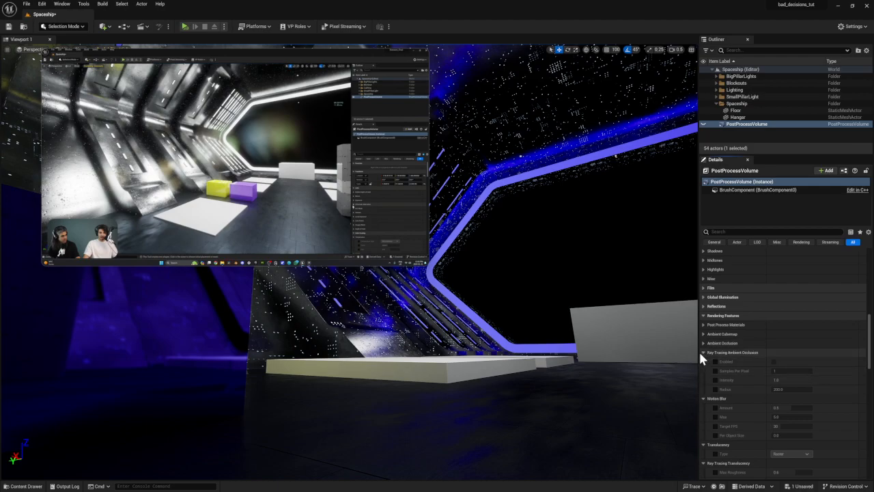
pyautogui.click(703, 352)
pyautogui.click(702, 360)
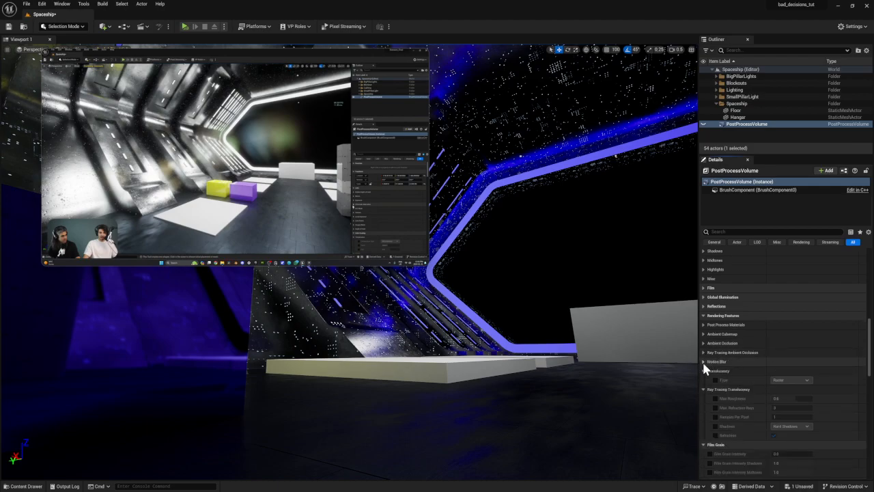
pyautogui.click(702, 370)
pyautogui.click(702, 378)
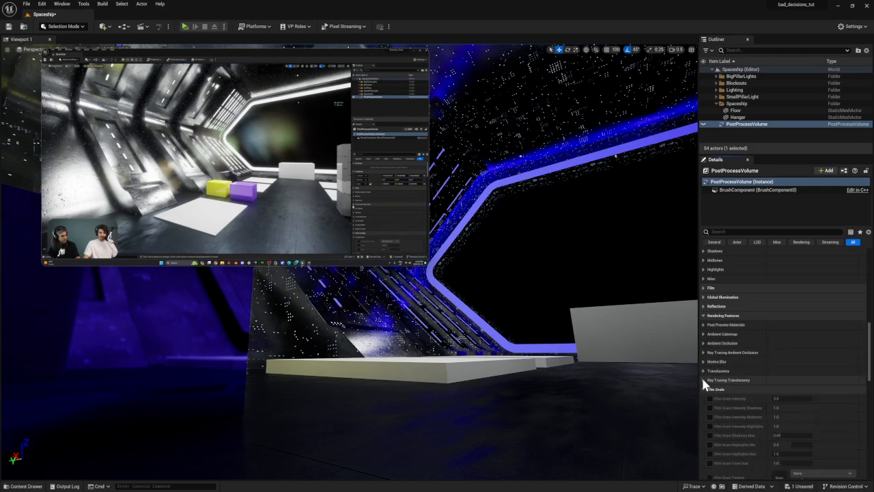
pyautogui.scroll(-1, 701, 375)
pyautogui.click(703, 368)
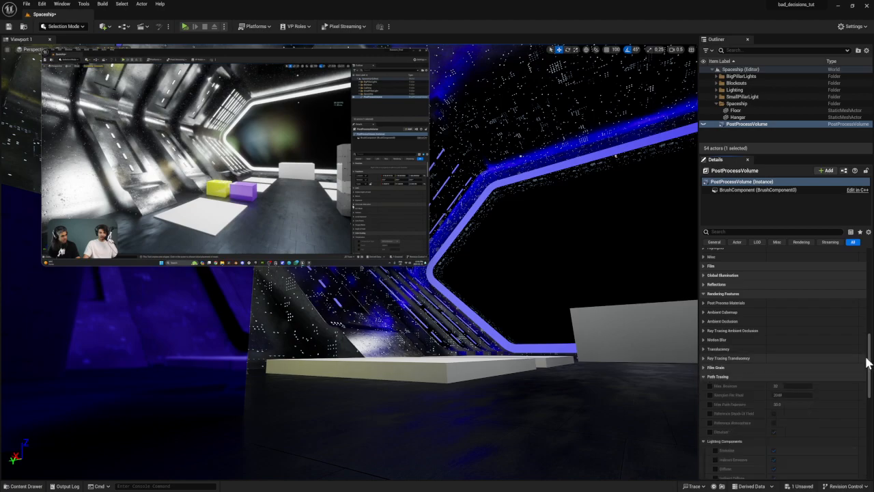
# Step: Collapse the Path Tracing, Post Process Volume Settings and Brush Settings groups
pyautogui.moveTo(867, 366); pyautogui.dragTo(868, 399)
pyautogui.scroll(1, 740, 348)
pyautogui.scroll(2, 666, 267)
pyautogui.scroll(1, 716, 282)
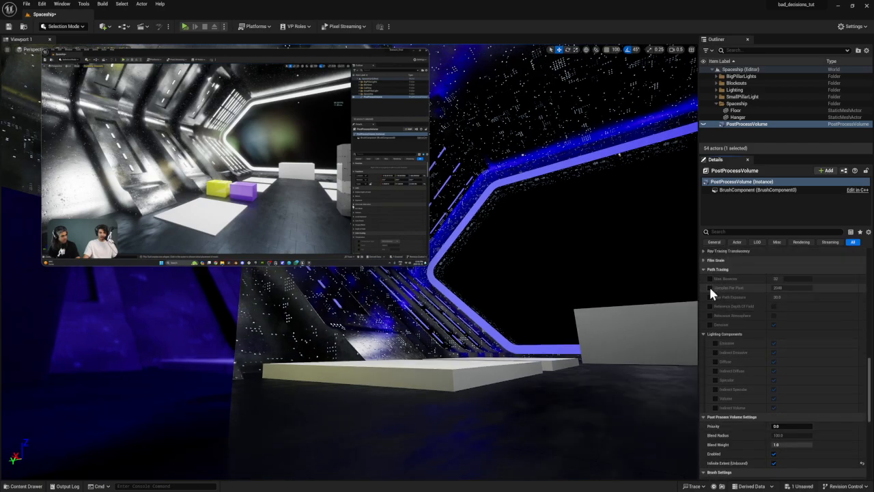
pyautogui.click(704, 270)
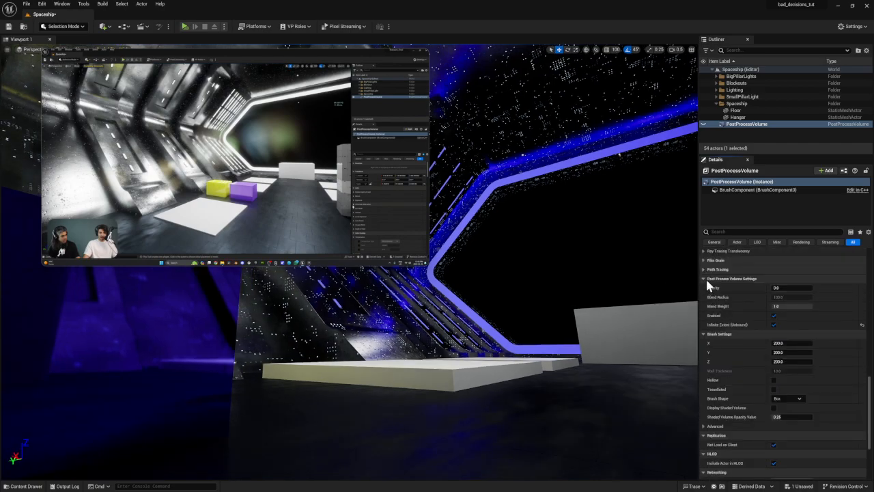
pyautogui.click(703, 279)
pyautogui.click(702, 286)
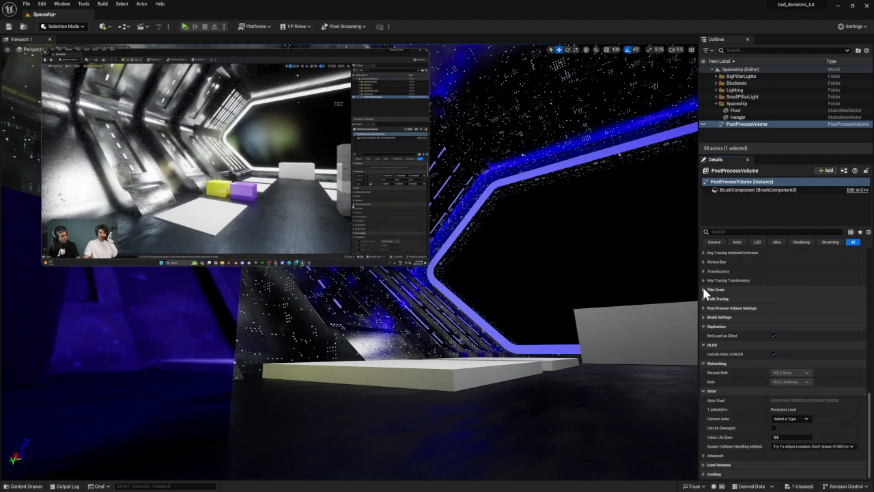
# Step: Collapse the Replication, HLOD, Networking, Actor and Rendering Features groups
pyautogui.click(704, 326)
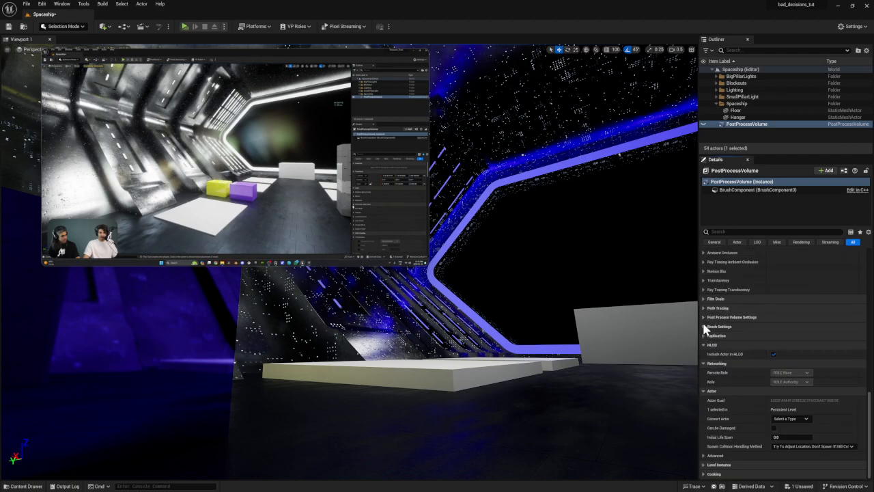
pyautogui.click(705, 344)
pyautogui.click(703, 363)
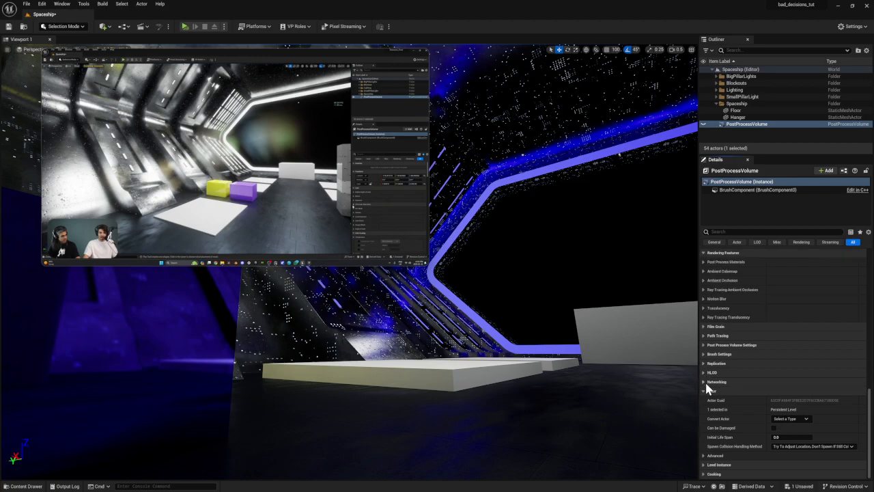
pyautogui.click(703, 391)
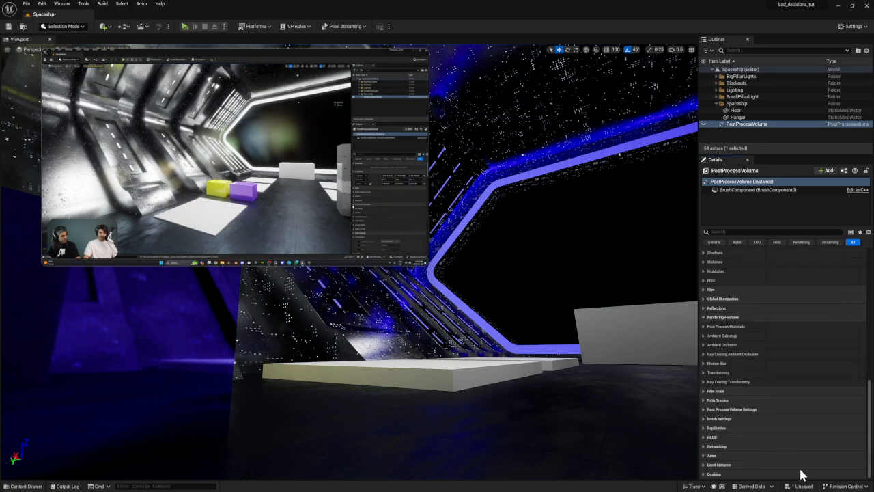
pyautogui.click(703, 317)
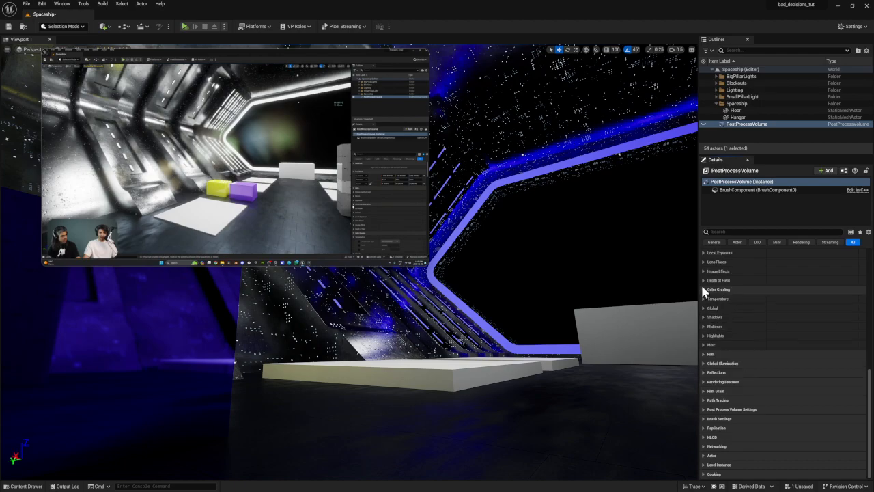
# Step: Collapse the Color Grading and Dirt Mask groups of the post process volume
pyautogui.click(703, 289)
pyautogui.scroll(2, 728, 318)
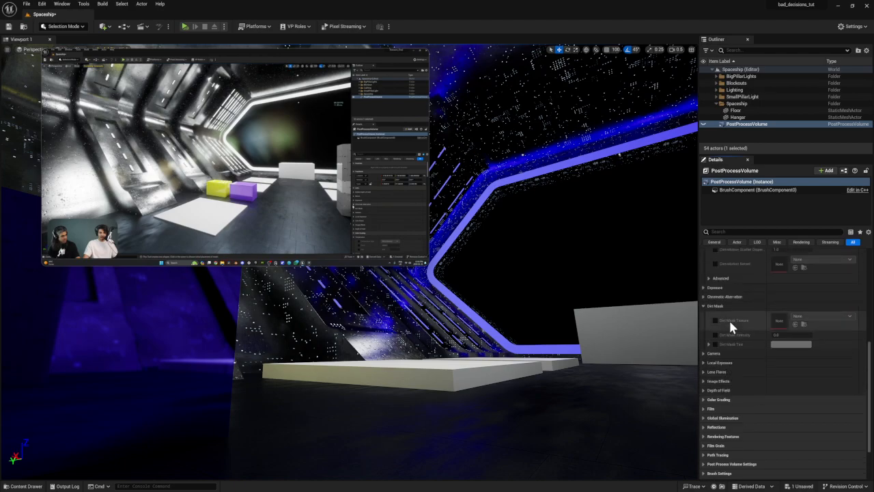
pyautogui.click(704, 306)
pyautogui.scroll(2, 719, 299)
pyautogui.scroll(-2, 708, 353)
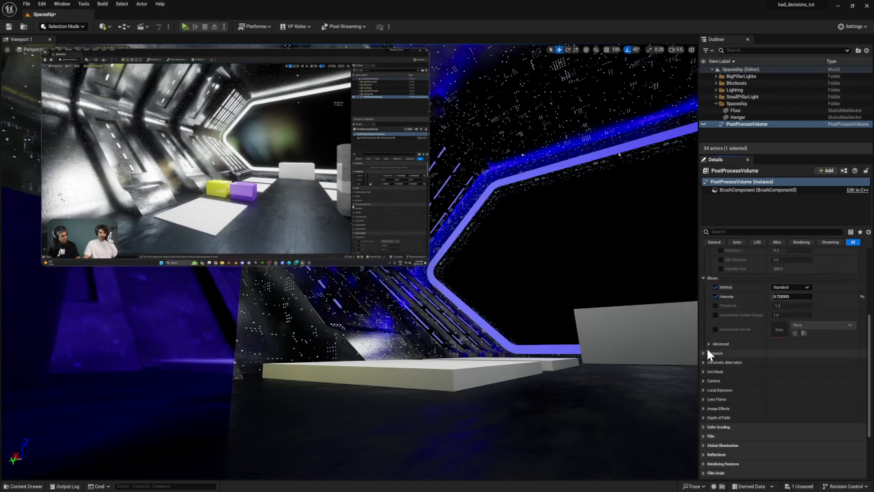
# Step: Expand the Lens Flares group, enable its Intensity override and raise the flare intensity
pyautogui.click(707, 366)
pyautogui.scroll(-1, 717, 372)
pyautogui.moveTo(196, 256)
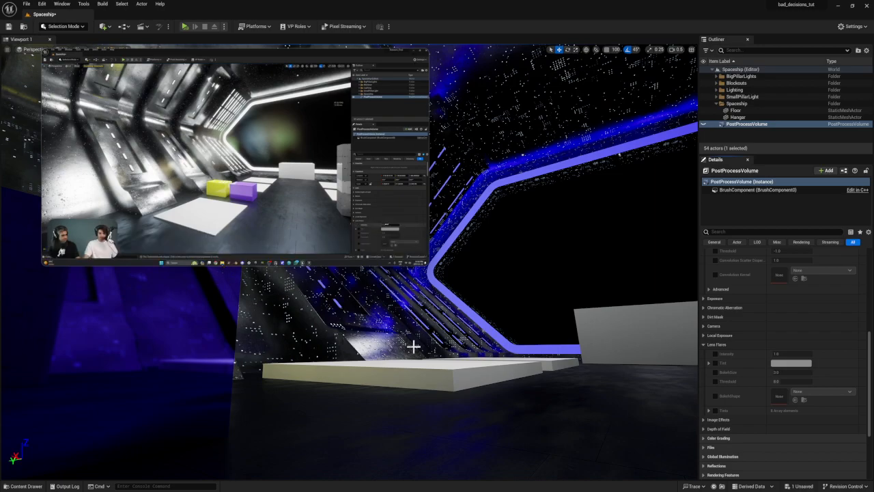
pyautogui.click(714, 354)
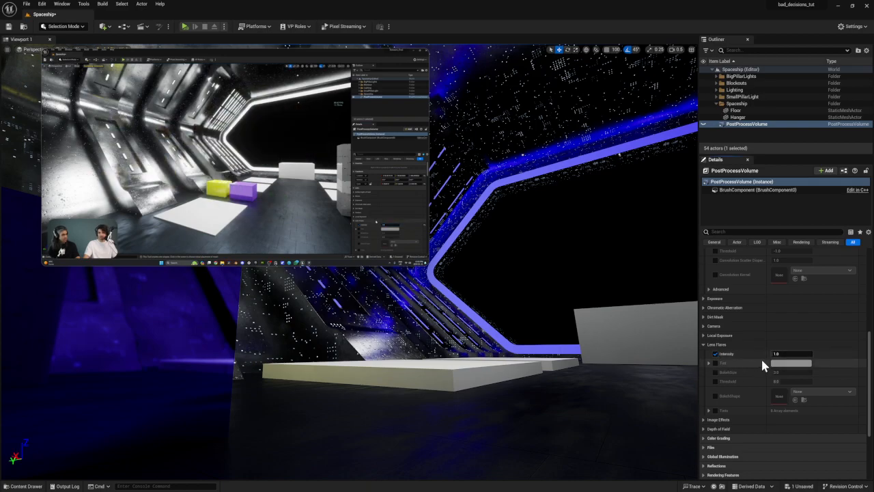
pyautogui.moveTo(791, 354)
pyautogui.mouseDown()
pyautogui.moveTo(806, 353)
pyautogui.moveTo(788, 354)
pyautogui.mouseUp()
pyautogui.moveTo(192, 234)
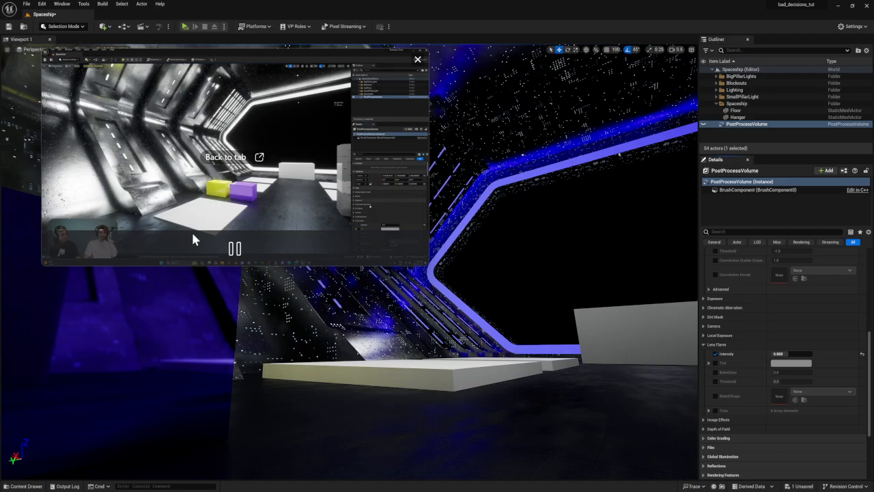
# Step: Raise the Bloom intensity of the post process volume to about 5.97 to judge its effect on the hangar
pyautogui.moveTo(570, 313); pyautogui.dragTo(369, 253, button='right')
pyautogui.scroll(3, 801, 363)
pyautogui.moveTo(789, 307); pyautogui.dragTo(829, 307)
pyautogui.moveTo(530, 307); pyautogui.dragTo(673, 290, button='right')
pyautogui.moveTo(502, 323); pyautogui.dragTo(402, 320, button='right')
# Step: Turn on the visibility of the PostProcessVolume in the level and inspect its effect on the hangar lights
pyautogui.click(713, 123)
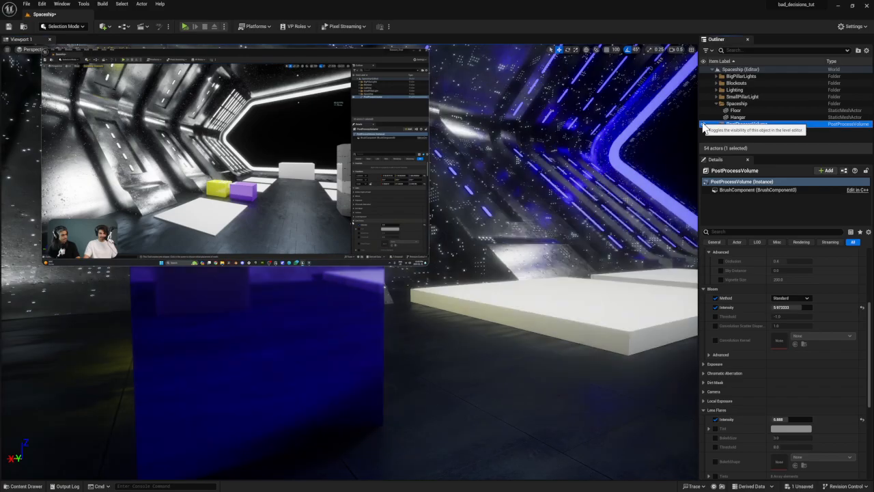
pyautogui.moveTo(474, 271); pyautogui.dragTo(526, 219, button='right')
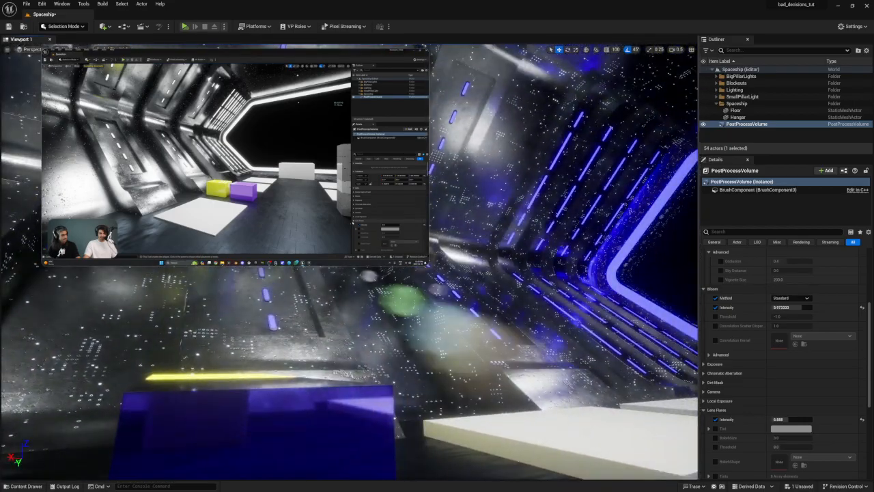
pyautogui.moveTo(492, 287); pyautogui.dragTo(660, 309, button='right')
# Step: Set the Bloom intensity of the post process volume to 1.0
pyautogui.moveTo(788, 308); pyautogui.dragTo(765, 308)
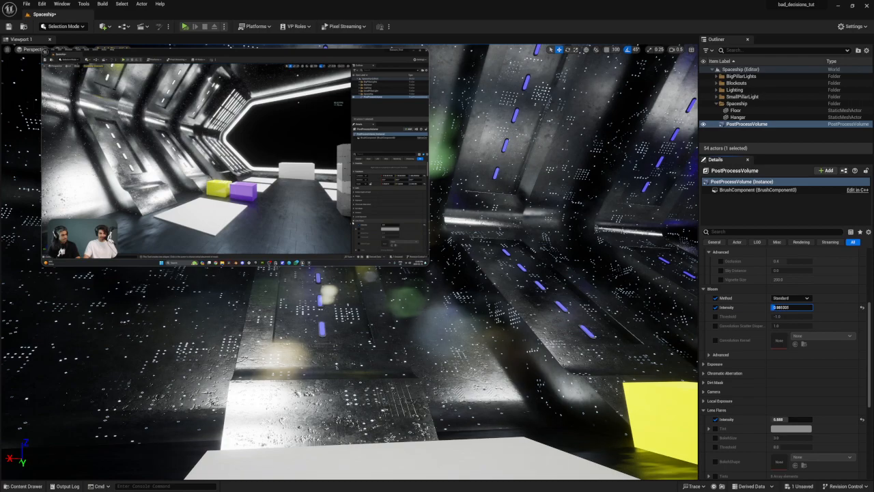
pyautogui.click(785, 308)
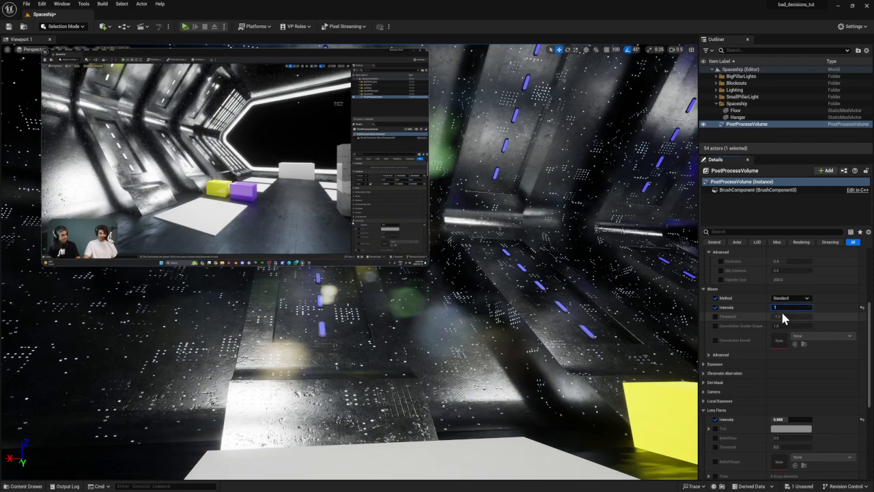
pyautogui.press('Return')
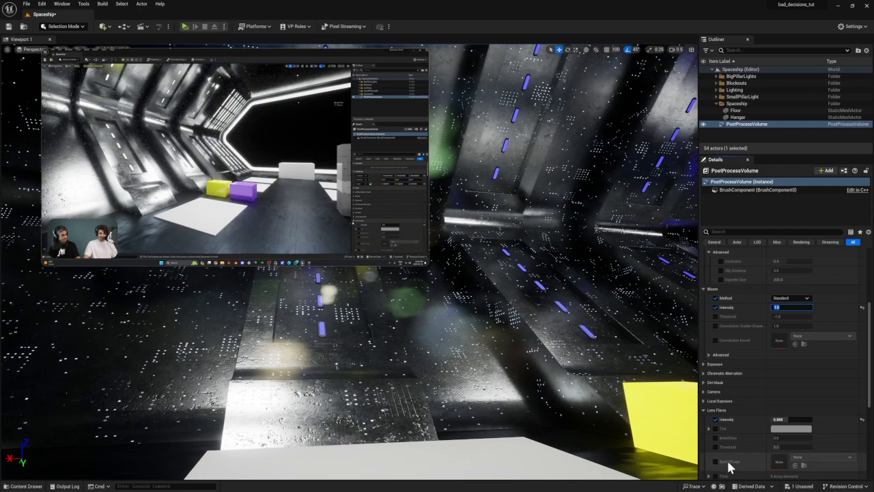
# Step: Set the Lens Flares intensity to 0
pyautogui.scroll(-4, 742, 405)
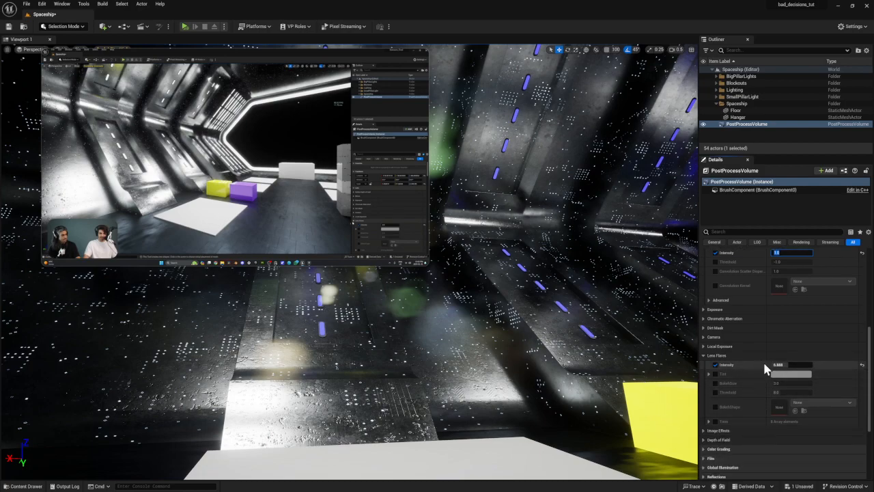
pyautogui.click(785, 364)
pyautogui.write('15.25')
pyautogui.press('Return')
pyautogui.write('0')
pyautogui.press('Return')
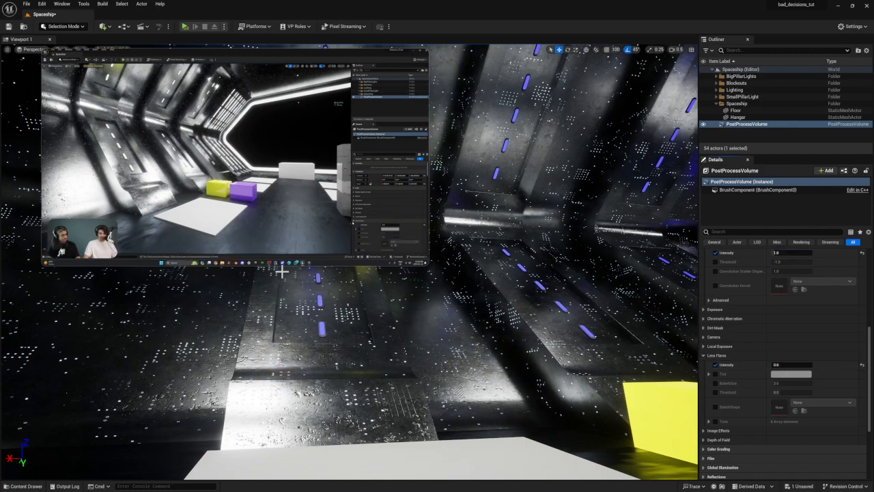
pyautogui.moveTo(193, 254)
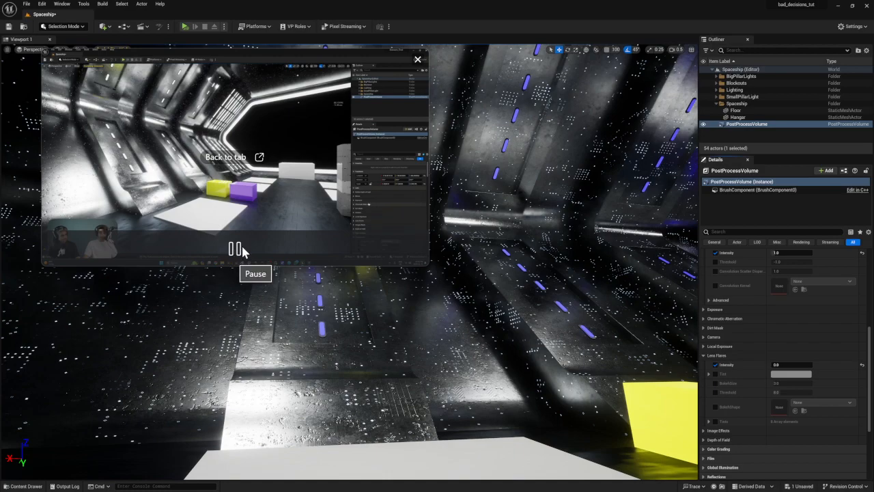
# Step: Collapse Lens Flares, and in the Exposure group enable the Metering Mode and Exposure Compensation overrides
pyautogui.click(703, 355)
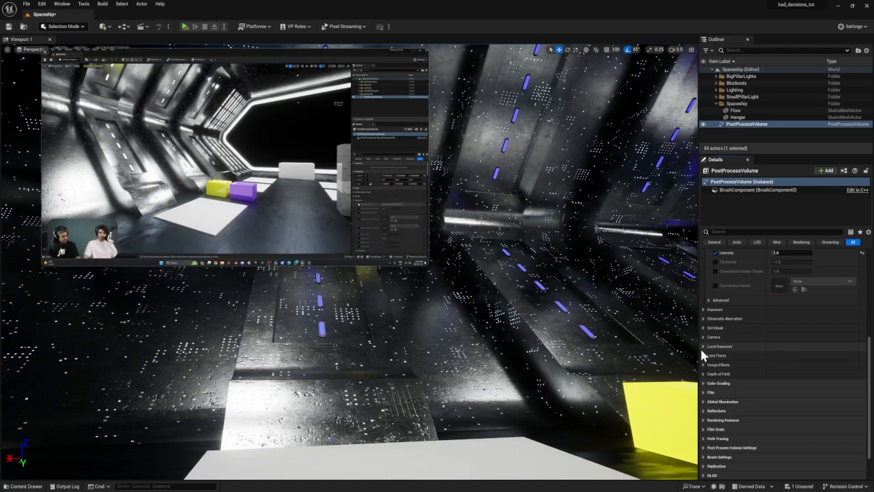
pyautogui.click(703, 309)
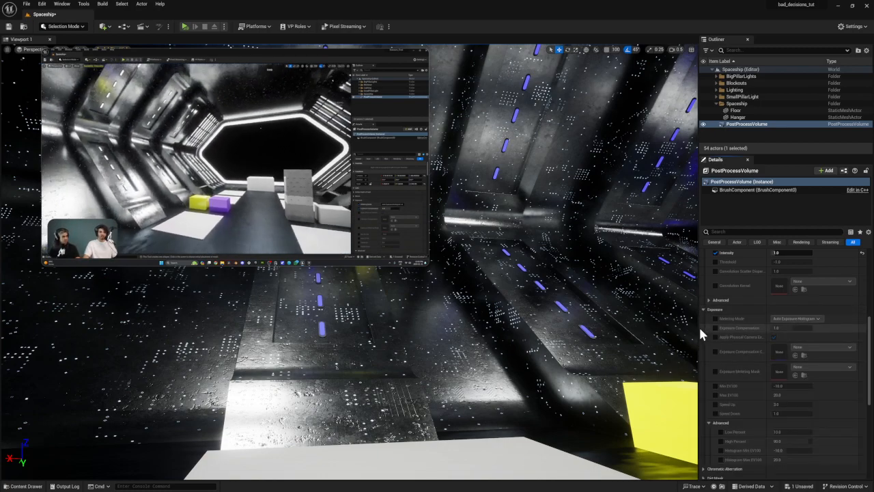
pyautogui.click(715, 318)
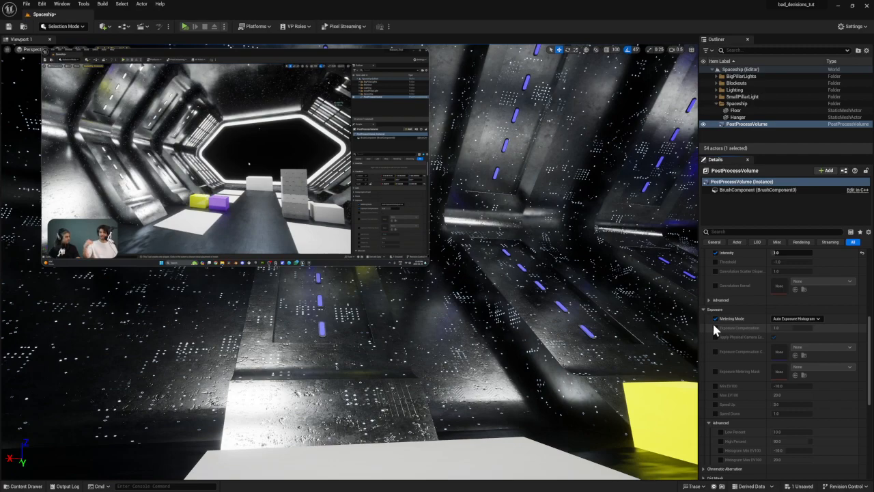
pyautogui.click(714, 327)
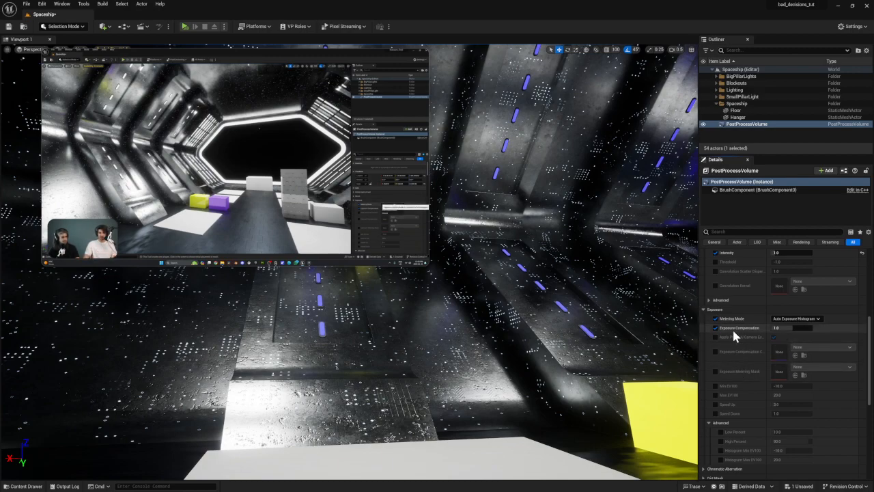
# Step: Try the Manual metering mode for exposure and switch back to Auto Exposure Histogram
pyautogui.click(804, 318)
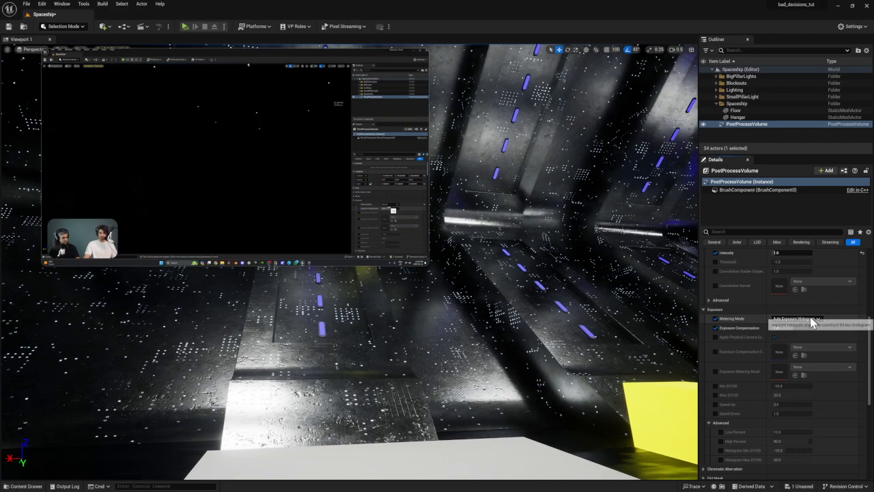
pyautogui.click(798, 338)
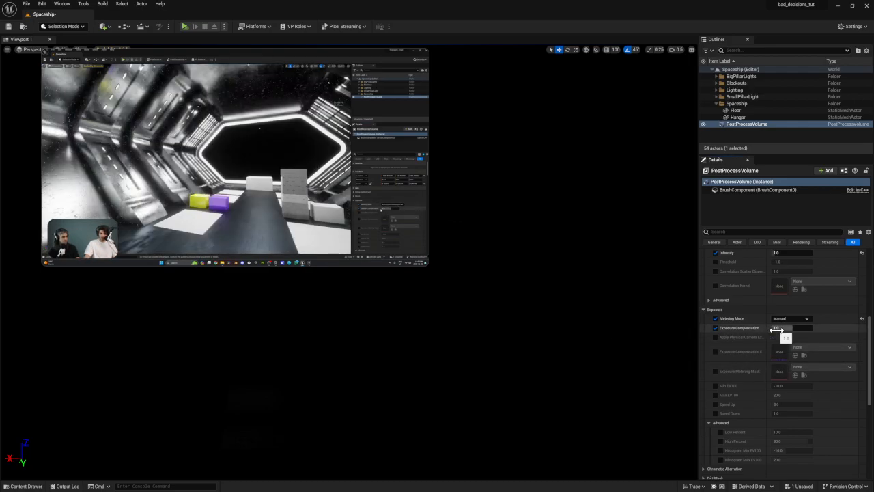
pyautogui.click(802, 319)
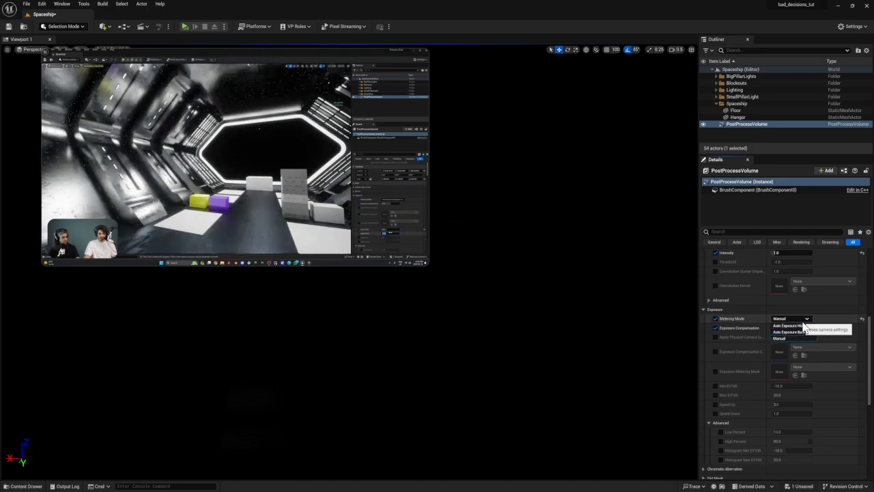
pyautogui.click(799, 325)
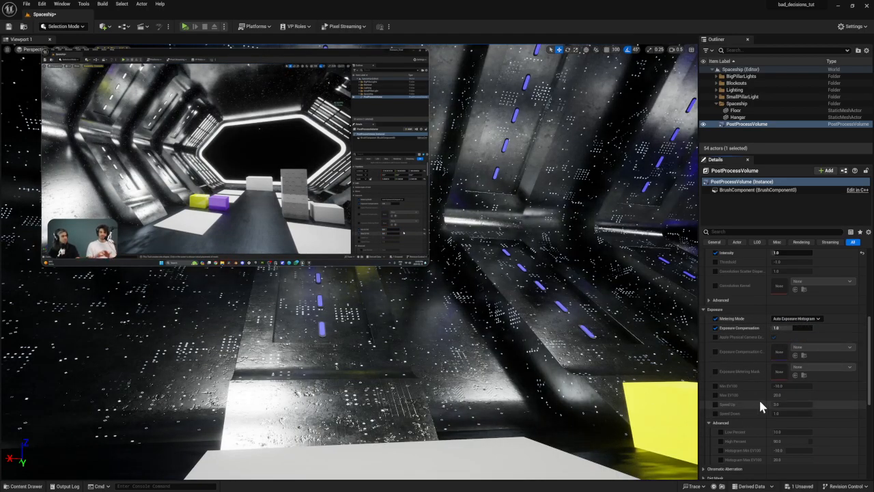
# Step: Pause the floating tutorial video and enlarge its window to read the exposure settings
pyautogui.scroll(-1, 767, 401)
pyautogui.moveTo(252, 252)
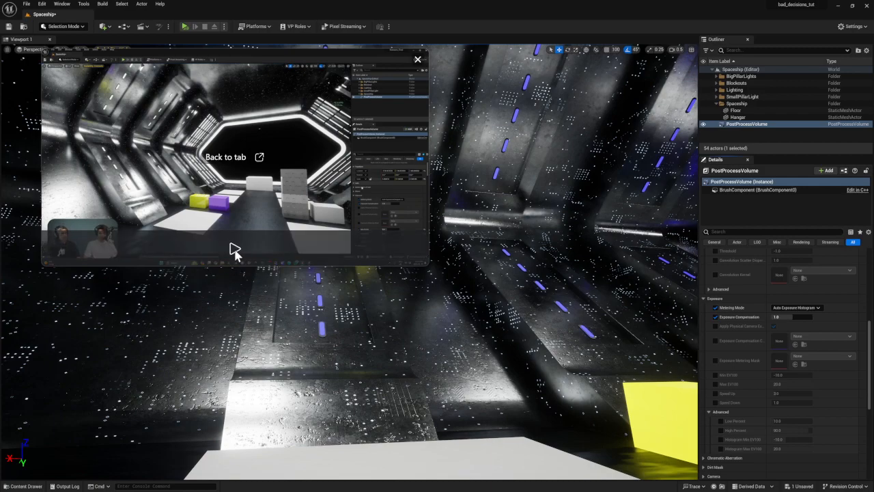
pyautogui.moveTo(426, 262); pyautogui.dragTo(476, 348)
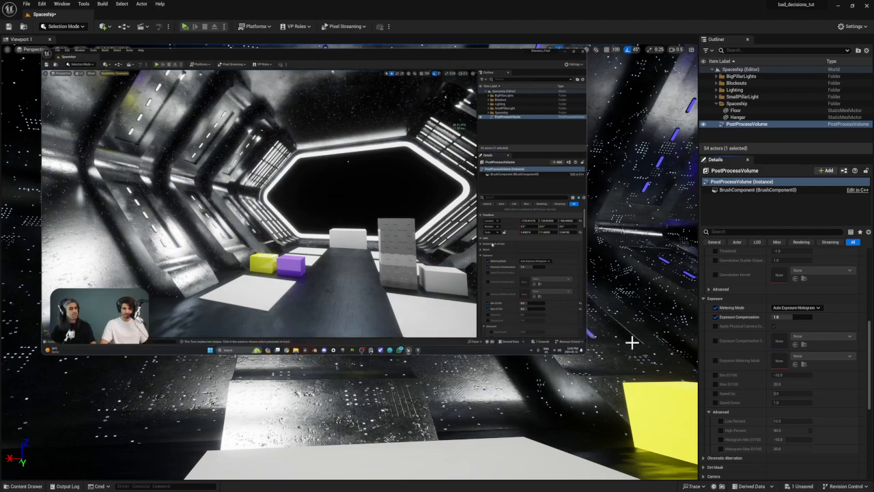
# Step: Enable the Min EV100 and Max EV100 exposure overrides and set both to 0
pyautogui.click(714, 374)
pyautogui.click(715, 383)
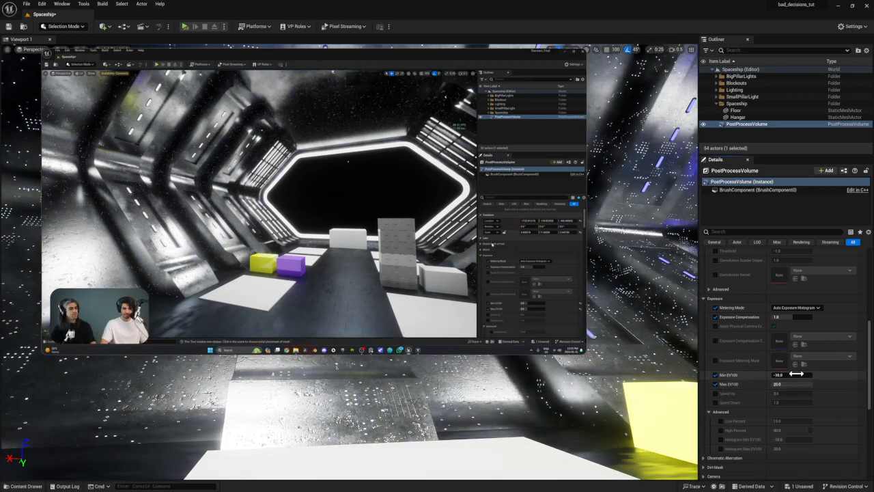
pyautogui.click(794, 374)
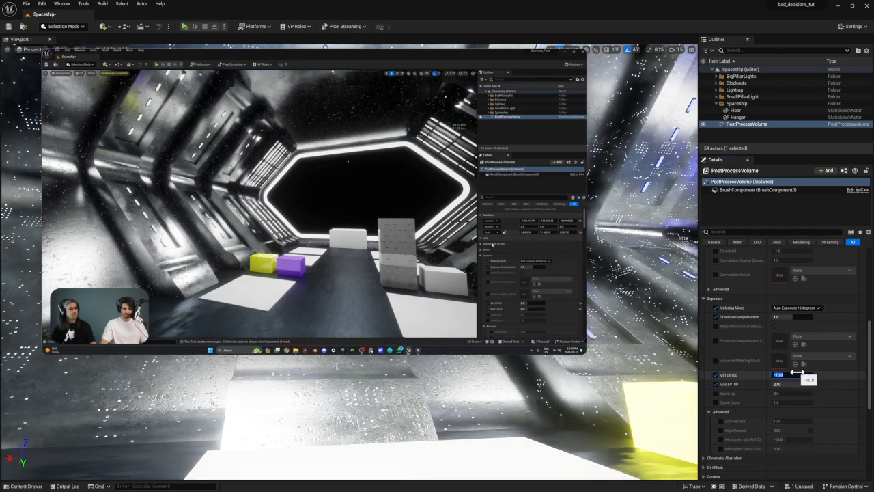
pyautogui.write('0')
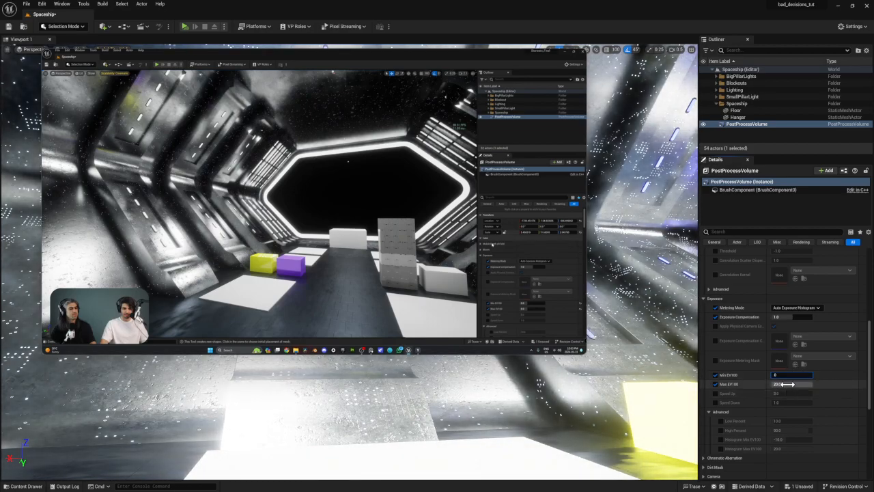
pyautogui.click(791, 384)
pyautogui.write('0')
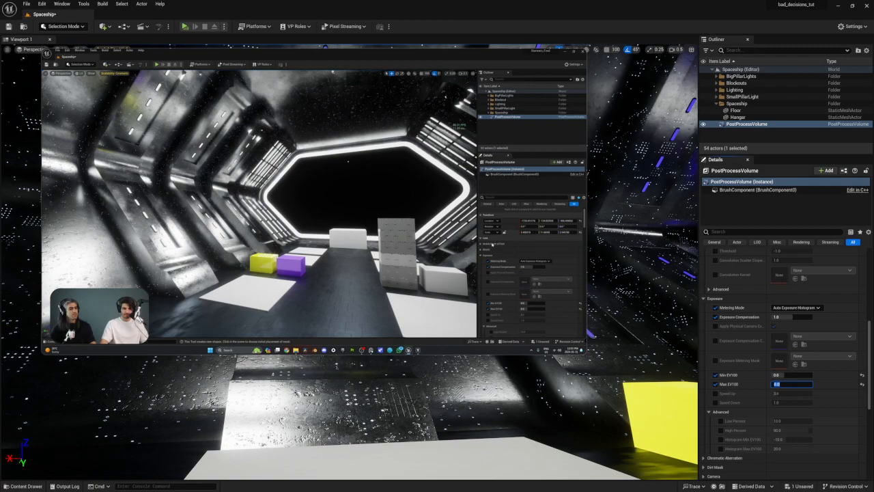
# Step: Resume the tutorial video, and replace the open Exposure group with Chromatic Aberration, enabling its Intensity override
pyautogui.moveTo(292, 317)
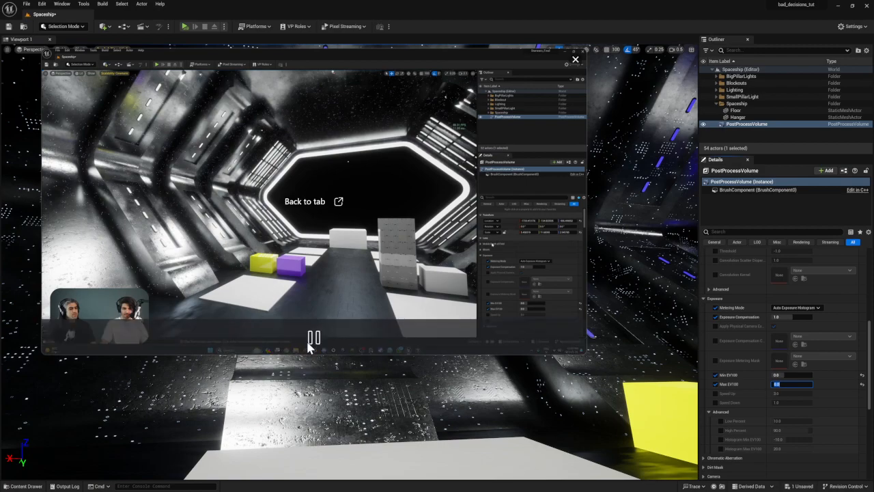
pyautogui.click(312, 338)
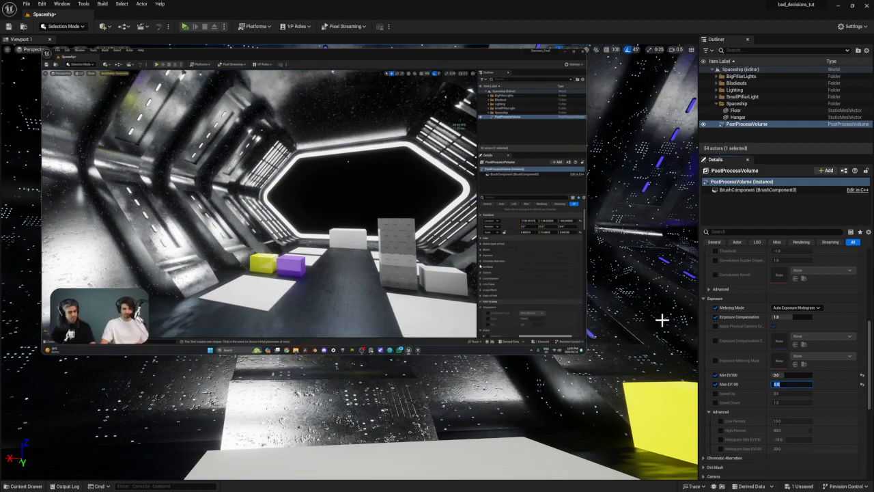
pyautogui.click(703, 298)
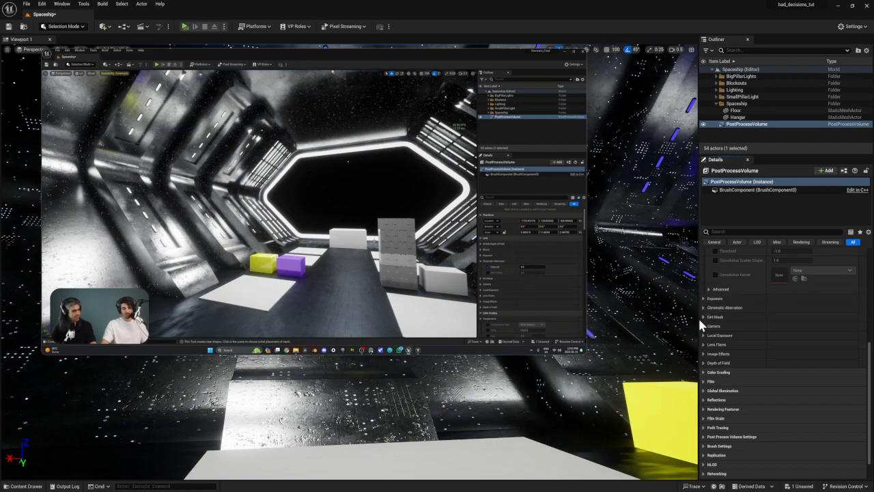
pyautogui.click(703, 308)
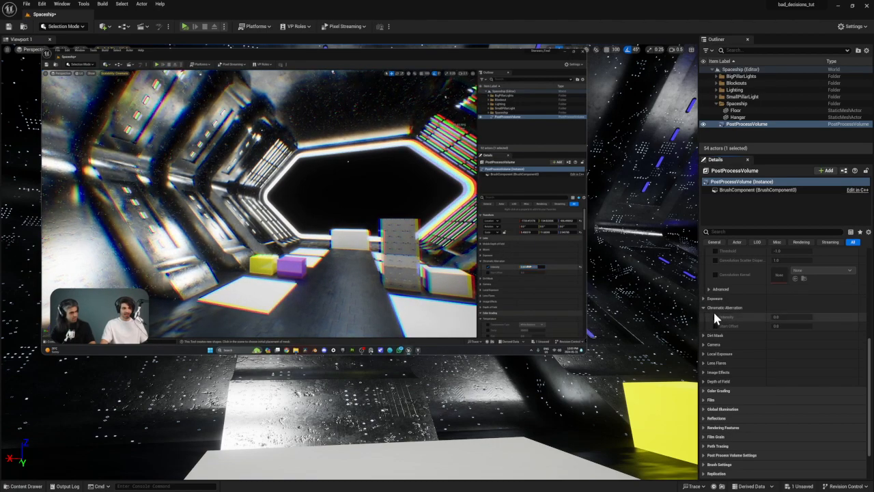
pyautogui.click(715, 317)
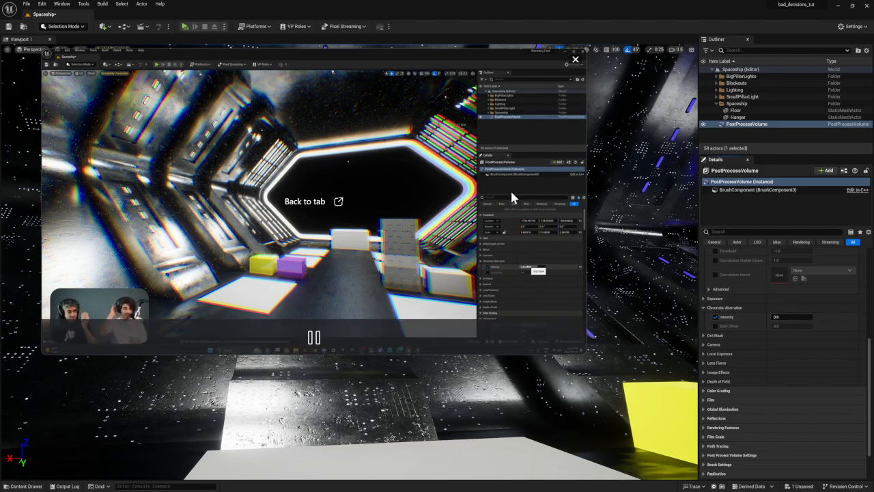
# Step: Shrink the floating tutorial video and pull the view back to frame the whole hangar facing the large window
pyautogui.moveTo(584, 347); pyautogui.dragTo(341, 216)
pyautogui.press('s')
pyautogui.moveTo(425, 302); pyautogui.dragTo(601, 300, button='right')
pyautogui.scroll(2, 425, 302)
pyautogui.press('s')
pyautogui.scroll(2, 554, 290)
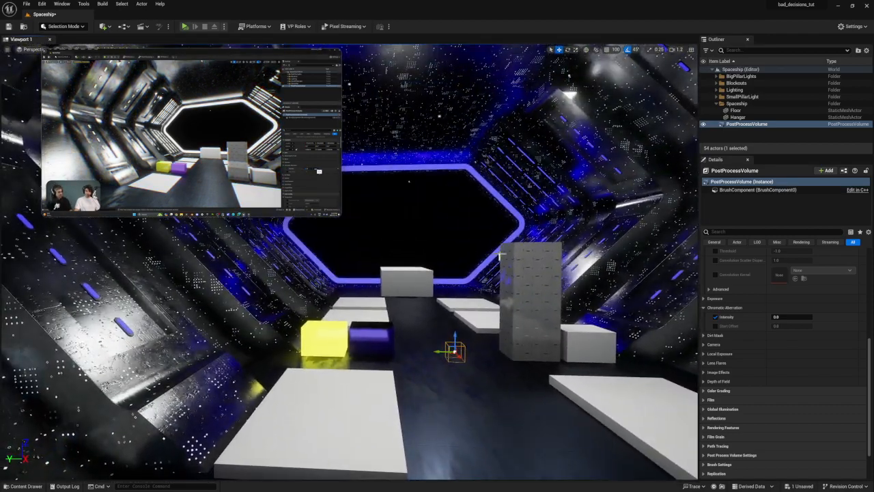
# Step: Set the Chromatic Aberration Intensity to 0.2, reselect the PostProcessVolume and collapse the Chromatic Aberration group
pyautogui.moveTo(790, 317)
pyautogui.mouseDown()
pyautogui.moveTo(826, 318)
pyautogui.moveTo(775, 317)
pyautogui.mouseUp()
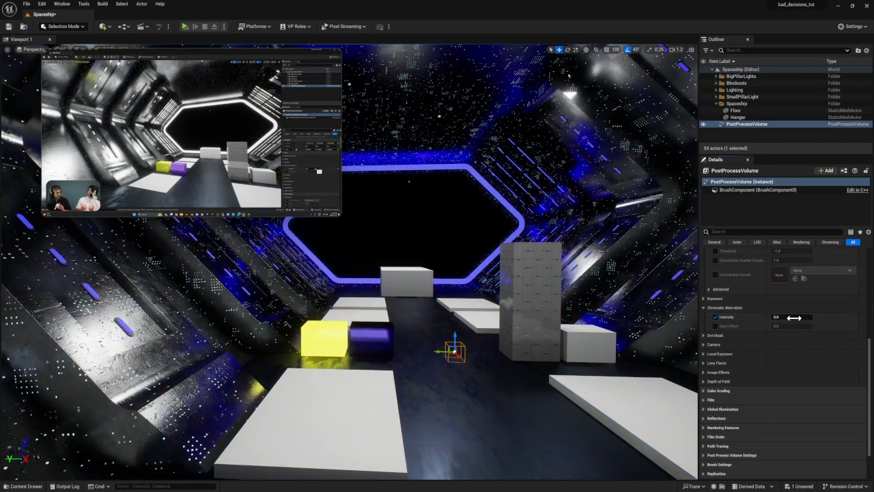
pyautogui.click(789, 318)
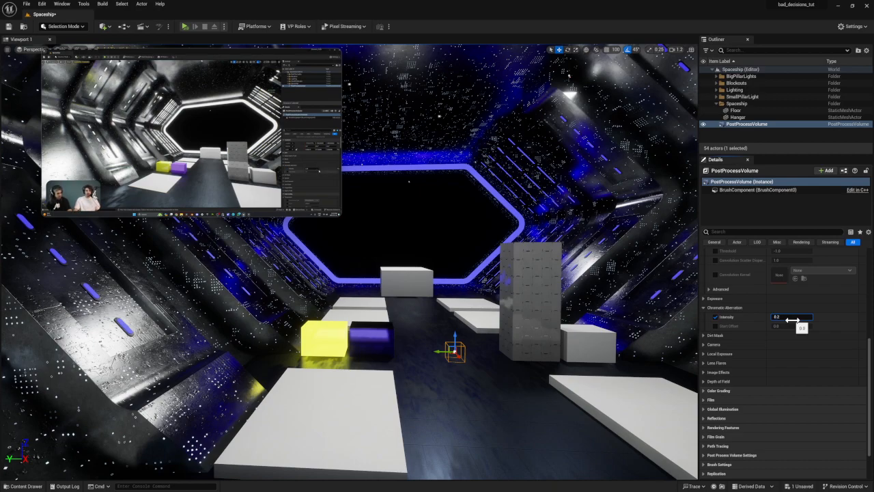
pyautogui.press('Return')
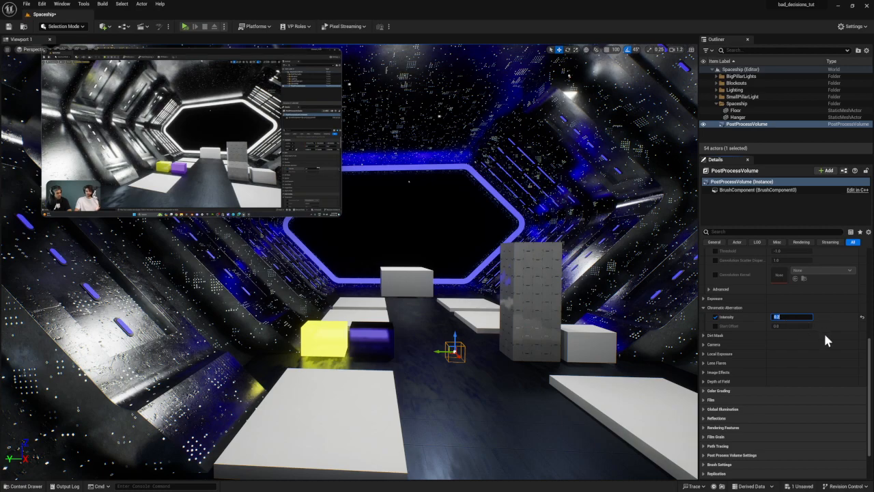
pyautogui.click(522, 430)
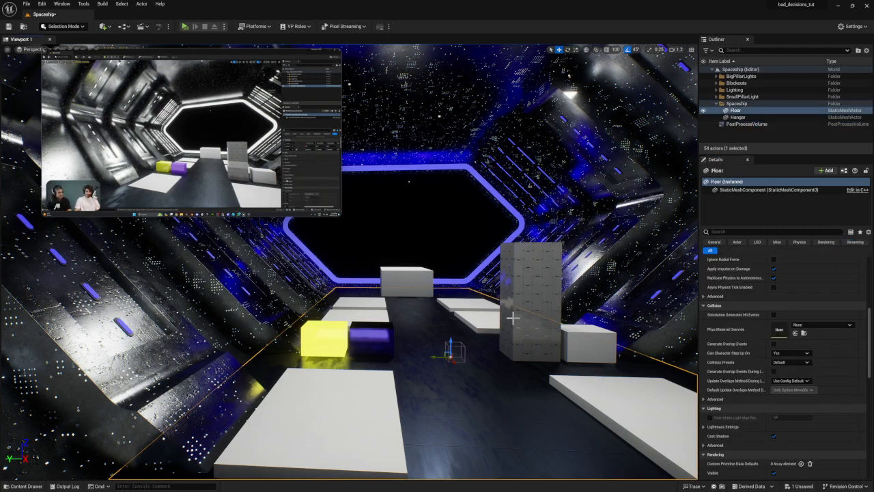
pyautogui.click(743, 124)
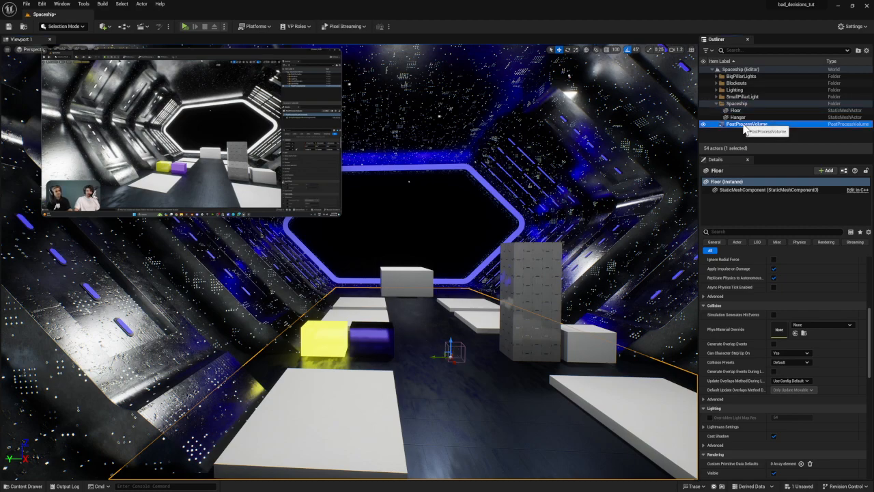
pyautogui.click(704, 308)
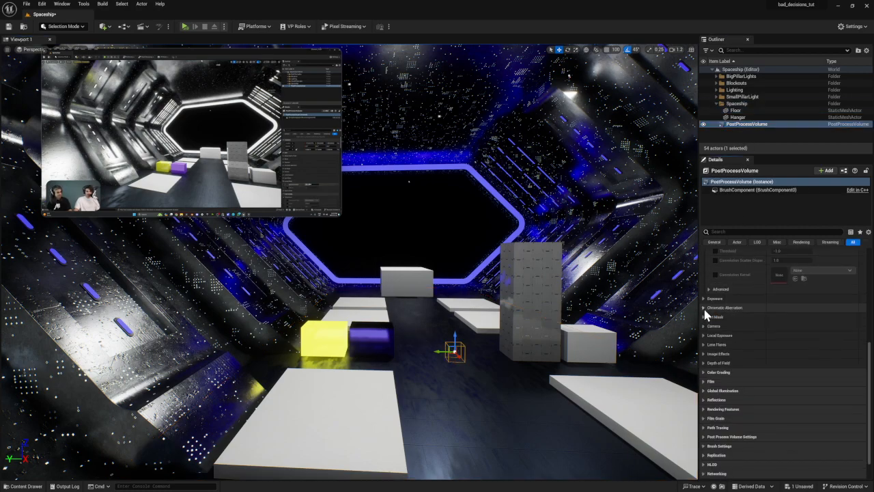
# Step: Enlarge the floating tutorial video slightly, and collapse the PostProcessVolume's Mobile Depth of Field and Bloom groups
pyautogui.moveTo(125, 195)
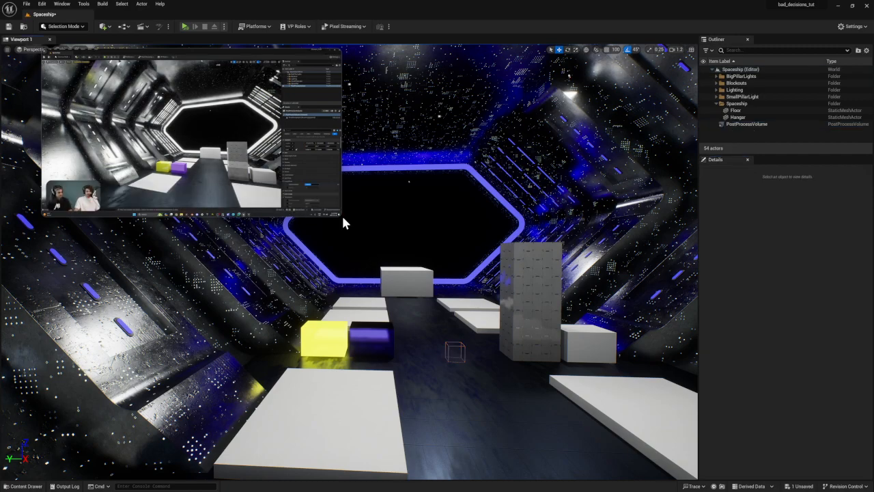
pyautogui.moveTo(338, 214); pyautogui.dragTo(441, 226)
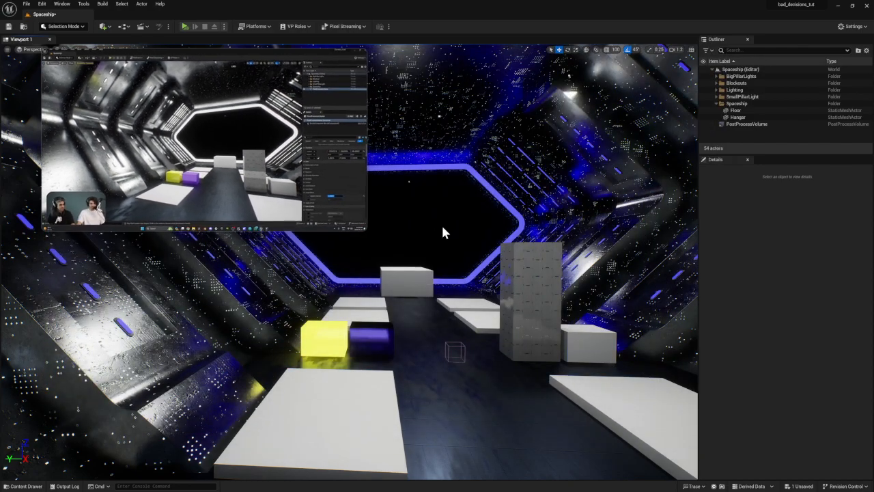
pyautogui.click(728, 125)
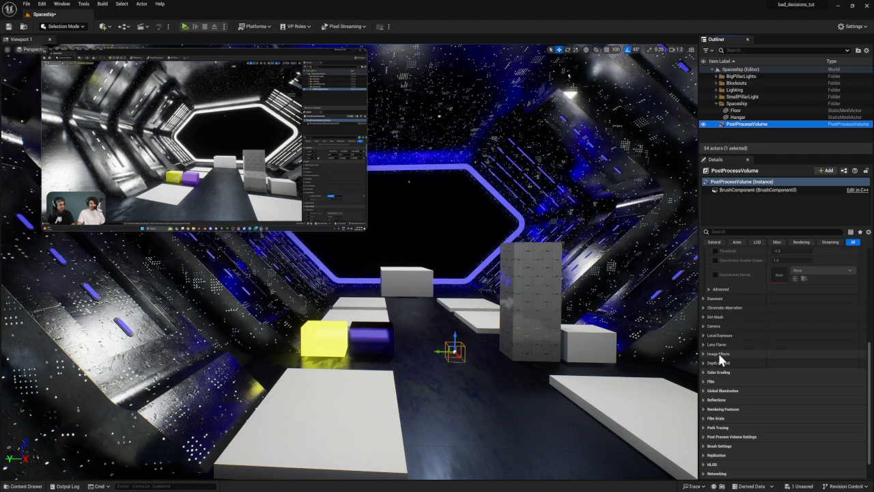
pyautogui.scroll(-2, 717, 353)
pyautogui.scroll(5, 718, 351)
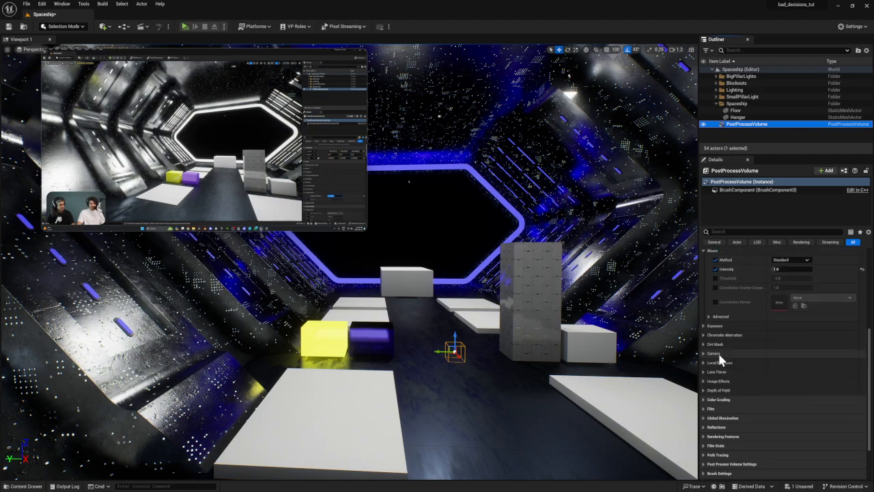
pyautogui.scroll(-2, 716, 349)
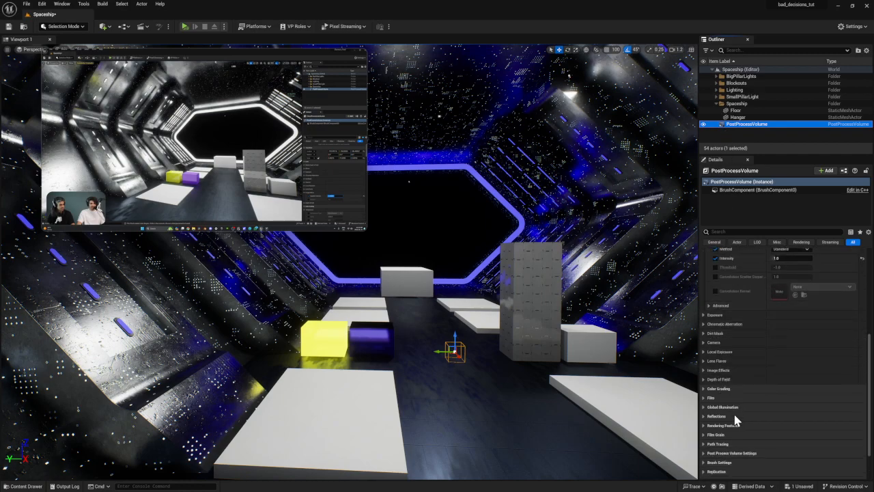
pyautogui.scroll(10, 713, 358)
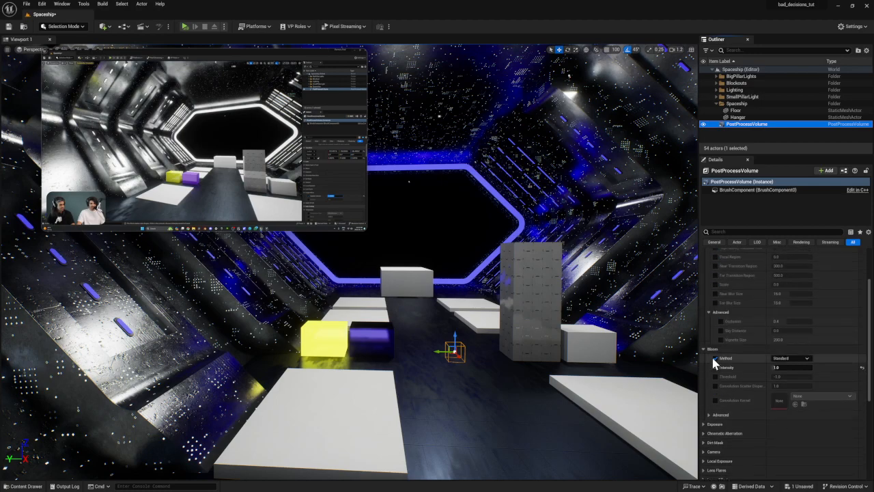
pyautogui.click(704, 290)
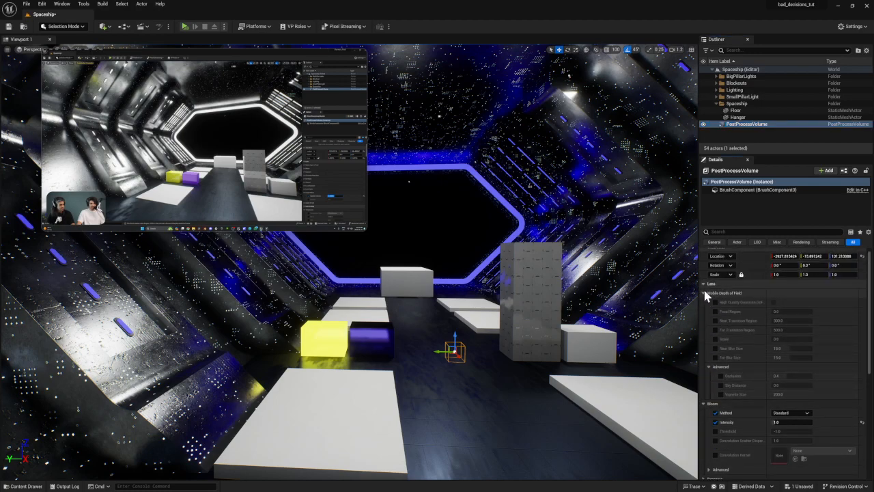
pyautogui.click(704, 292)
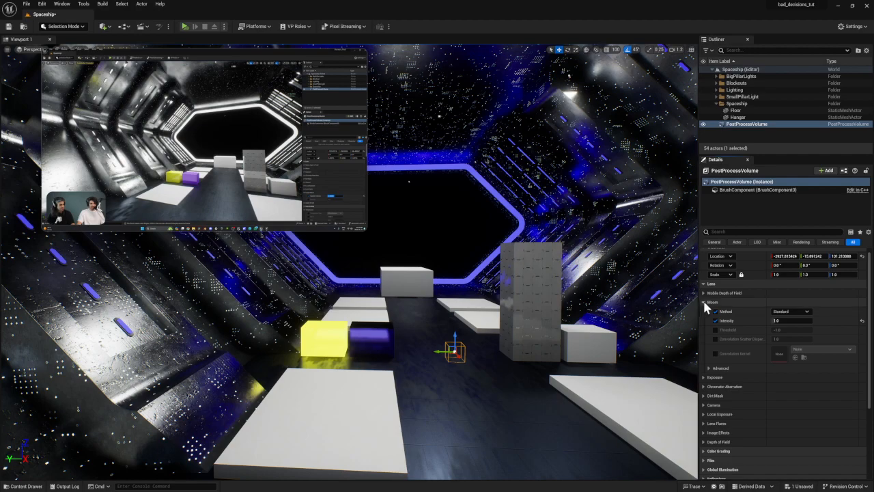
pyautogui.click(703, 302)
pyautogui.scroll(-2, 705, 352)
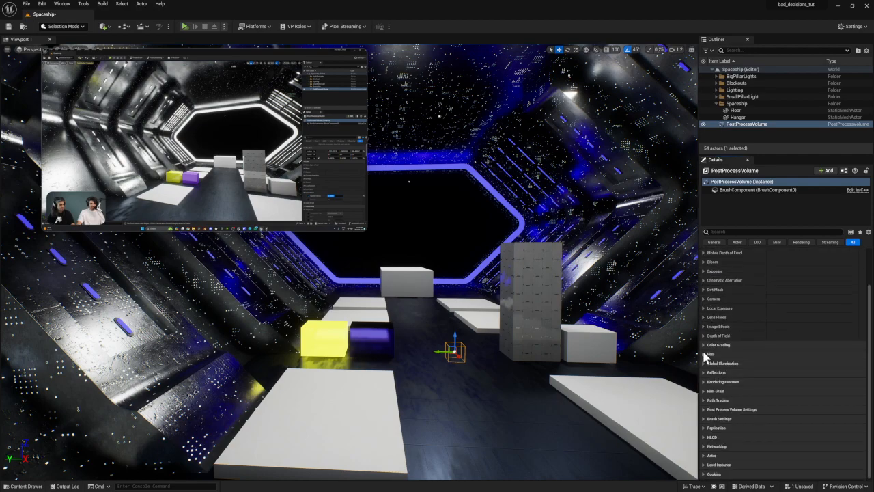
# Step: Reopen Chromatic Aberration, toggle its Intensity override to compare the effect, and leave the override disabled
pyautogui.scroll(1, 727, 367)
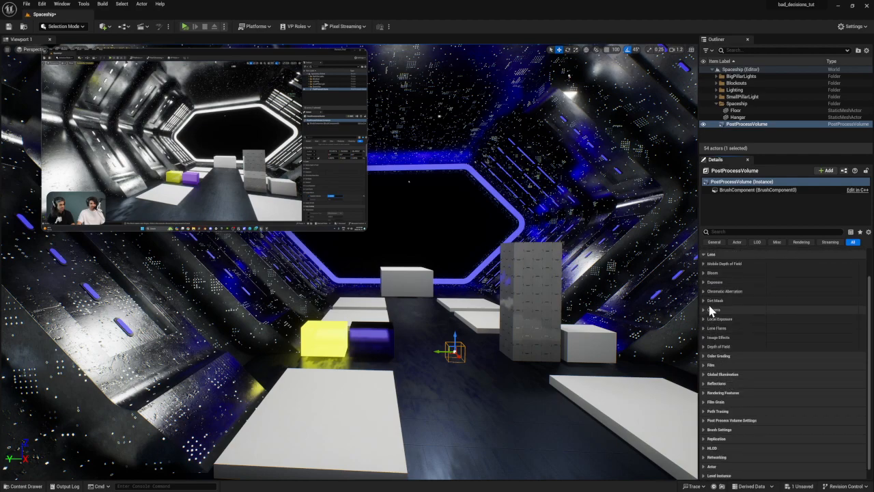
pyautogui.click(704, 291)
pyautogui.click(715, 300)
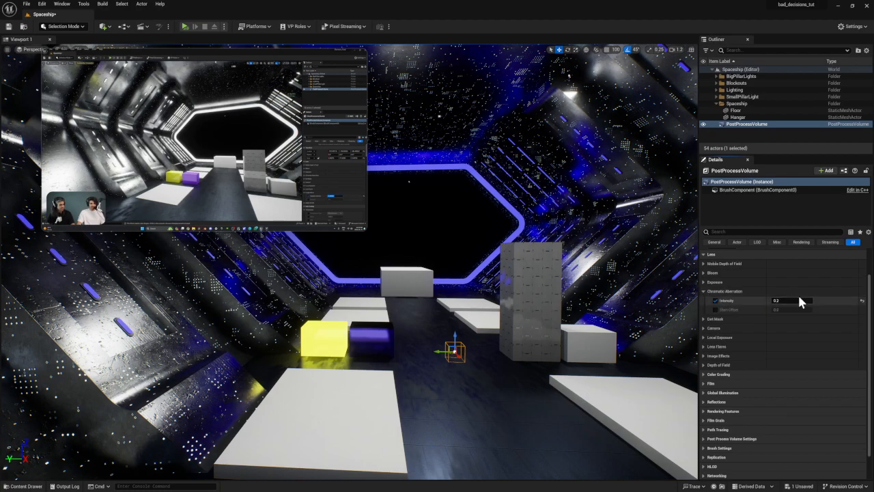
pyautogui.click(715, 300)
pyautogui.click(715, 301)
pyautogui.click(715, 301)
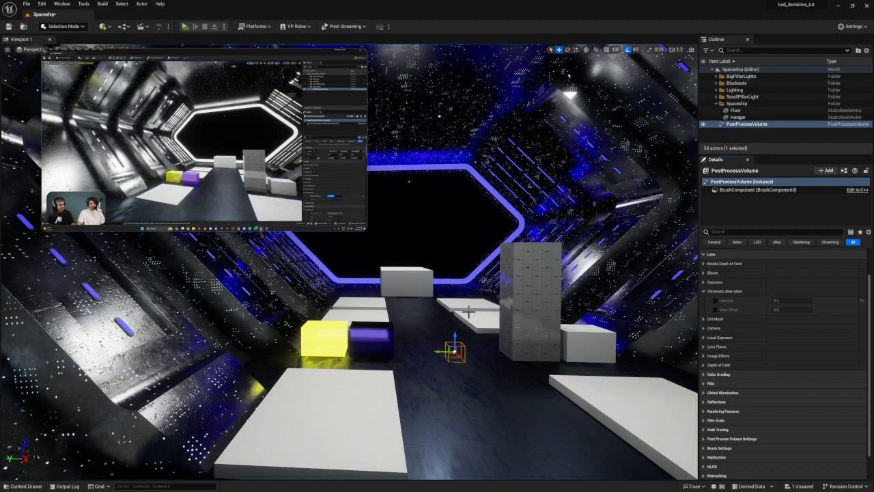
# Step: Resume the tutorial video, and under Image Effects enable the Vignette Intensity override and raise it to about 0.65
pyautogui.moveTo(203, 211)
pyautogui.click(203, 213)
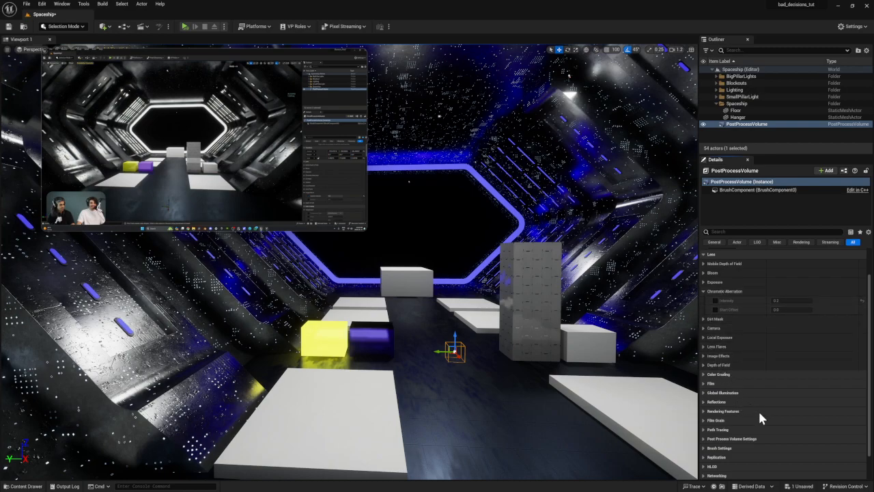
pyautogui.scroll(-2, 758, 409)
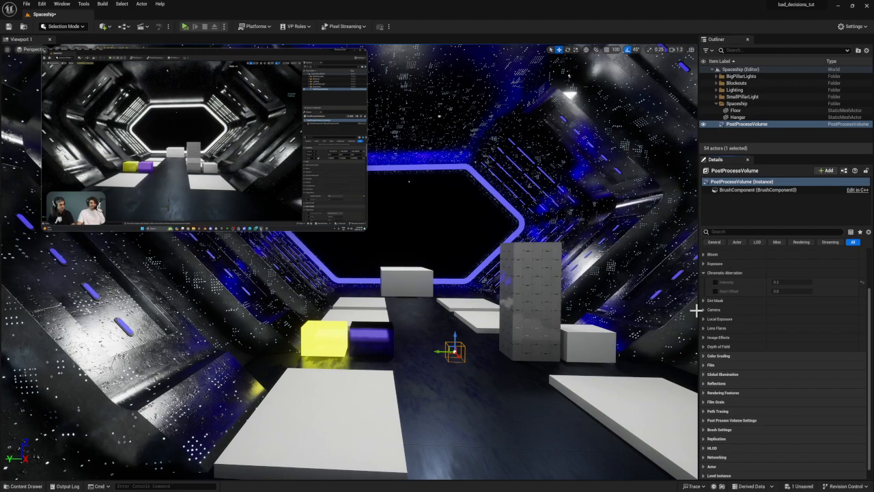
pyautogui.click(704, 337)
pyautogui.click(715, 346)
pyautogui.moveTo(781, 347)
pyautogui.mouseDown()
pyautogui.moveTo(811, 347)
pyautogui.moveTo(771, 346)
pyautogui.moveTo(806, 347)
pyautogui.moveTo(797, 347)
pyautogui.mouseUp()
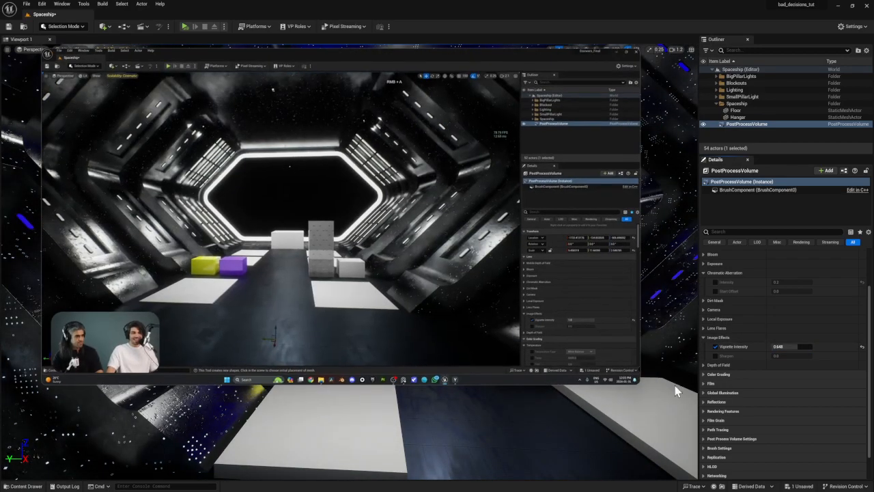
# Step: Play more of the tutorial video and set the Vignette Intensity to 0.5
pyautogui.moveTo(420, 351)
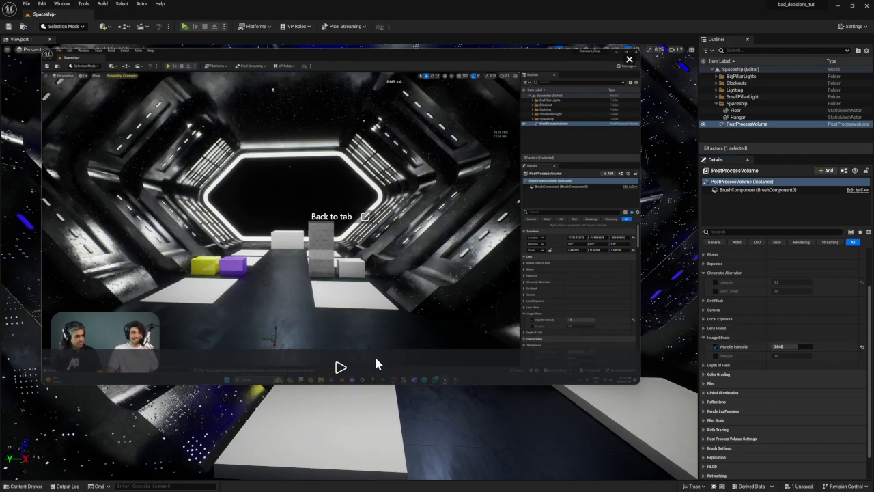
pyautogui.click(339, 368)
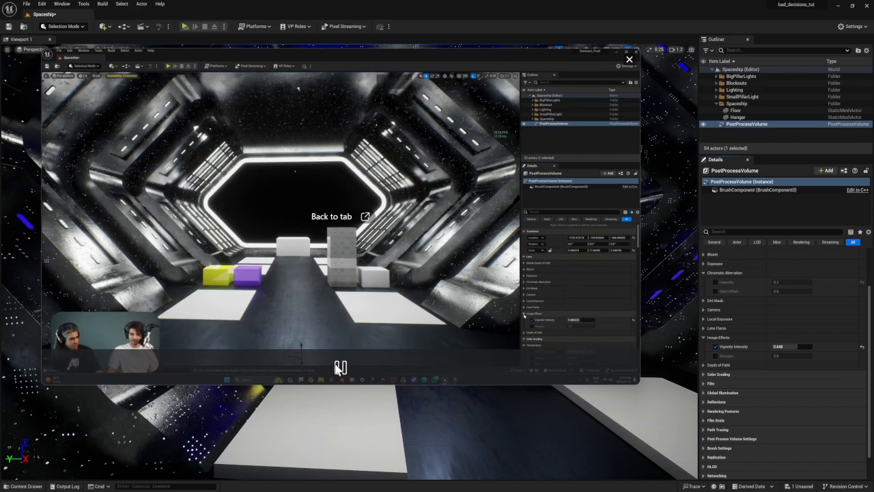
pyautogui.click(781, 347)
pyautogui.write('0.5')
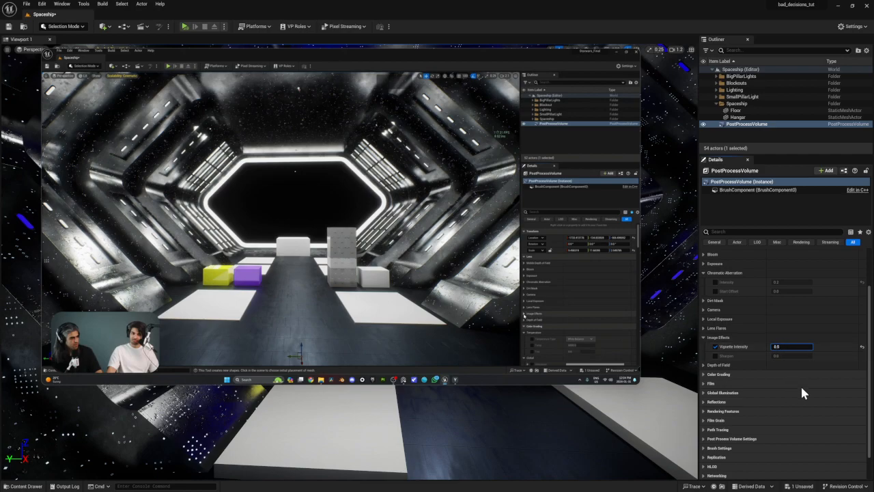
pyautogui.press('Return')
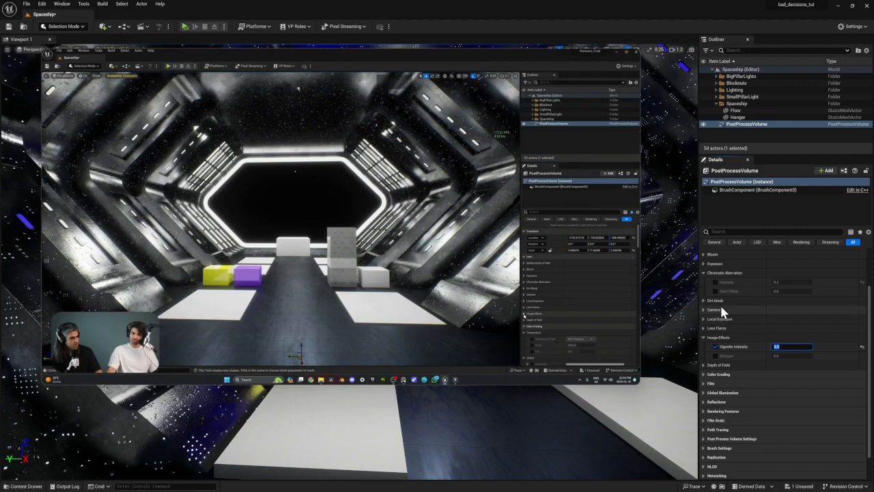
# Step: Resume the tutorial video, and replace the open Image Effects and Chromatic Aberration groups with Dirt Mask
pyautogui.moveTo(314, 311)
pyautogui.click(339, 366)
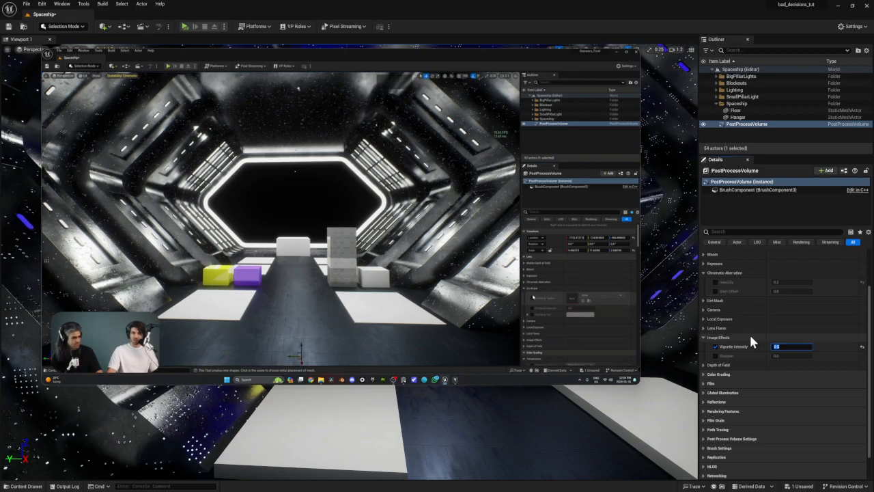
pyautogui.click(720, 337)
pyautogui.click(704, 275)
pyautogui.click(707, 289)
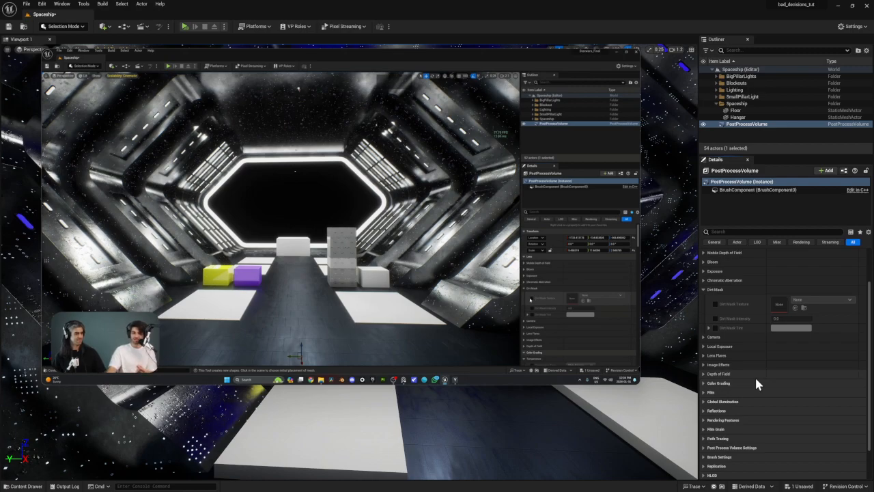
pyautogui.click(715, 303)
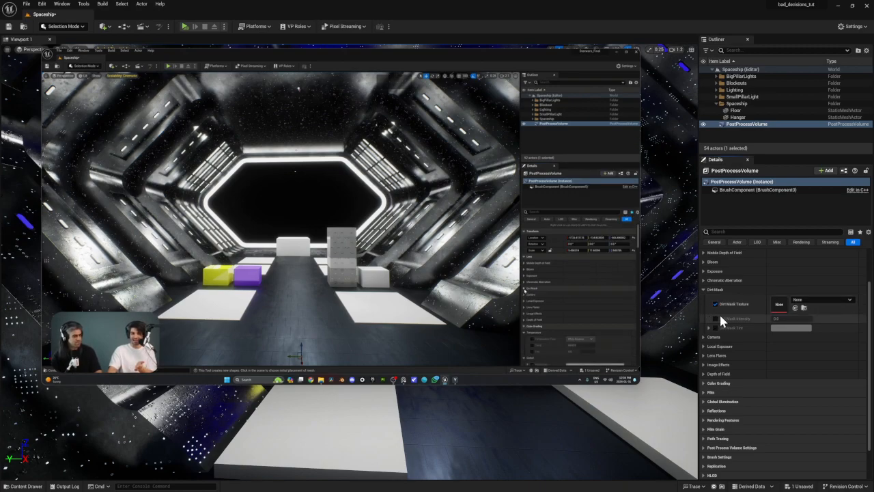
pyautogui.click(803, 301)
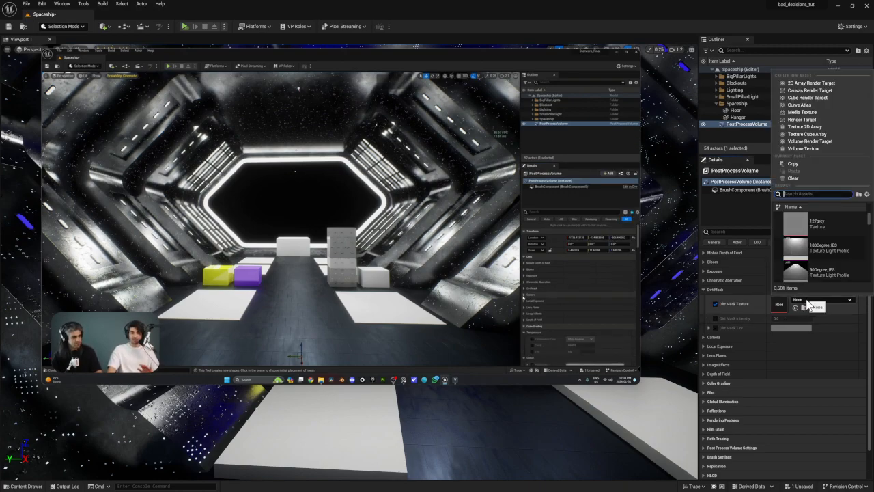
pyautogui.click(807, 300)
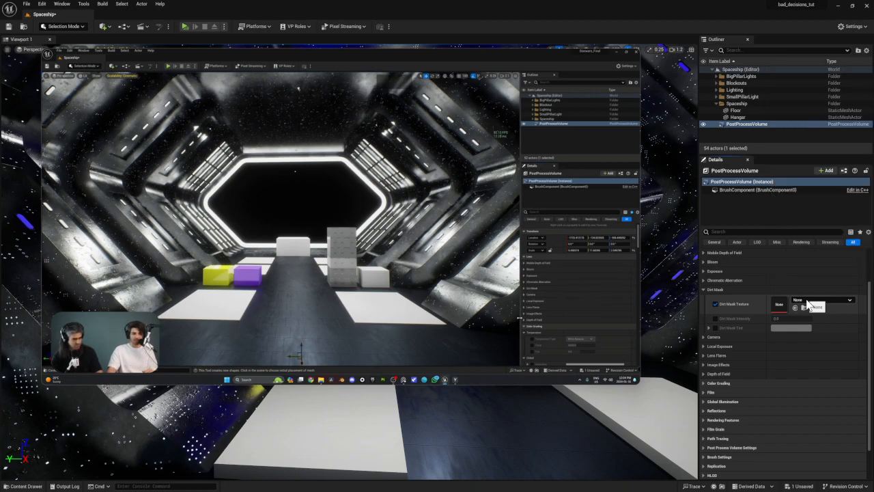
pyautogui.click(714, 303)
pyautogui.click(703, 289)
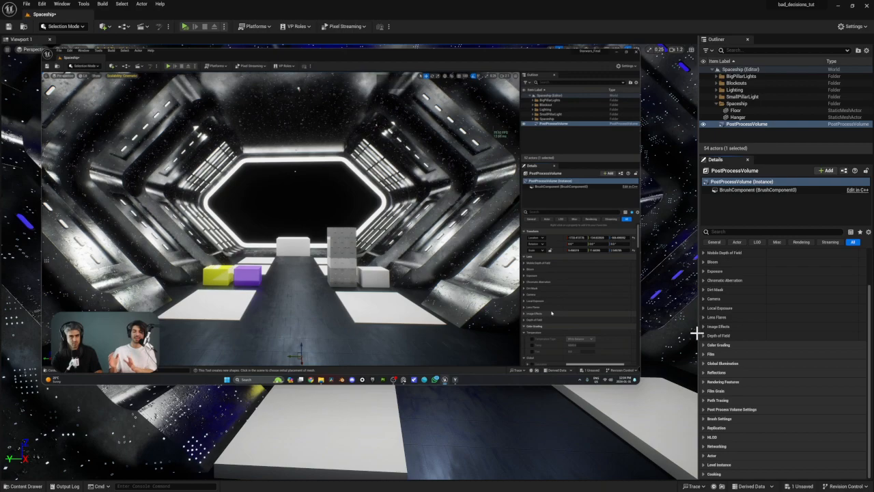
pyautogui.click(704, 298)
pyautogui.click(704, 298)
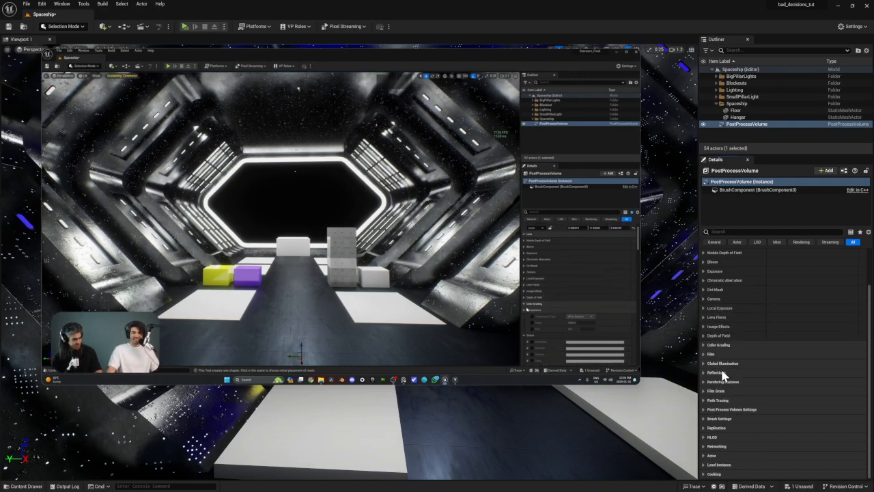
# Step: Expand the Color Grading category and its Global group to show the global color controls
pyautogui.click(715, 345)
pyautogui.scroll(-1, 764, 375)
pyautogui.scroll(-1, 764, 372)
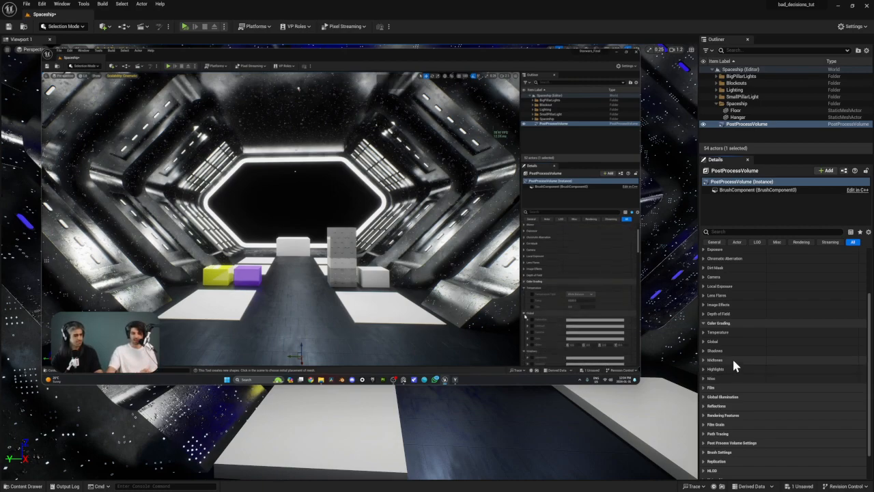
pyautogui.scroll(-3, 734, 345)
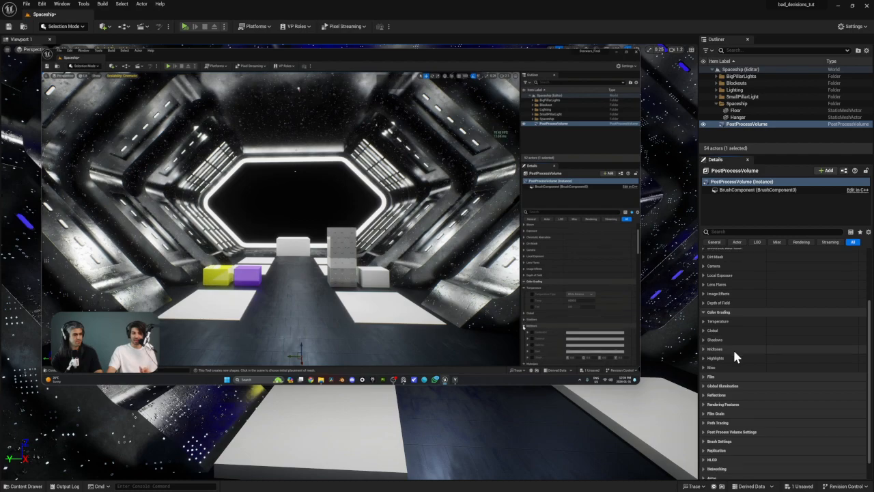
pyautogui.click(712, 307)
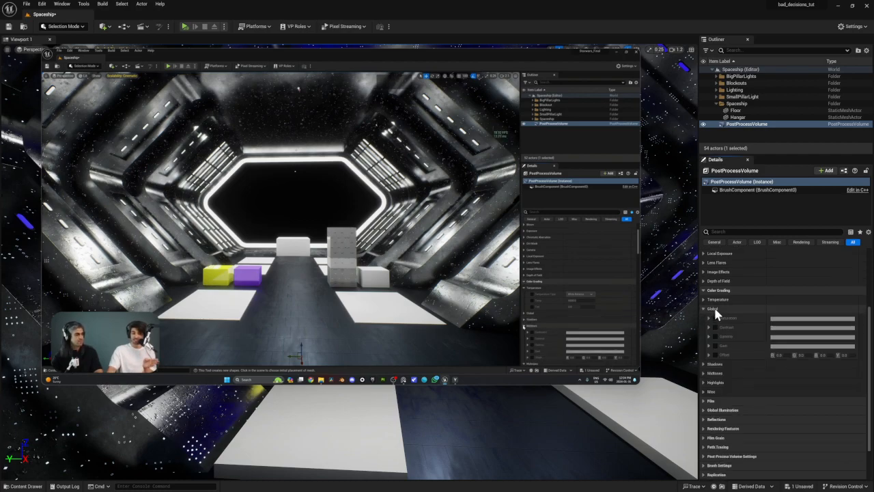
# Step: Collapse the open Global group, and under Temperature enable the Temperature Type and Temp overrides with White Balance
pyautogui.click(706, 307)
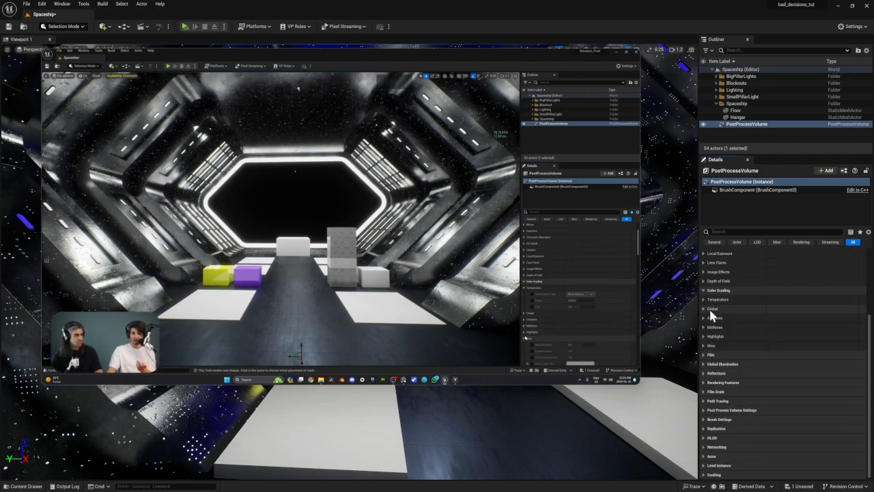
pyautogui.click(714, 317)
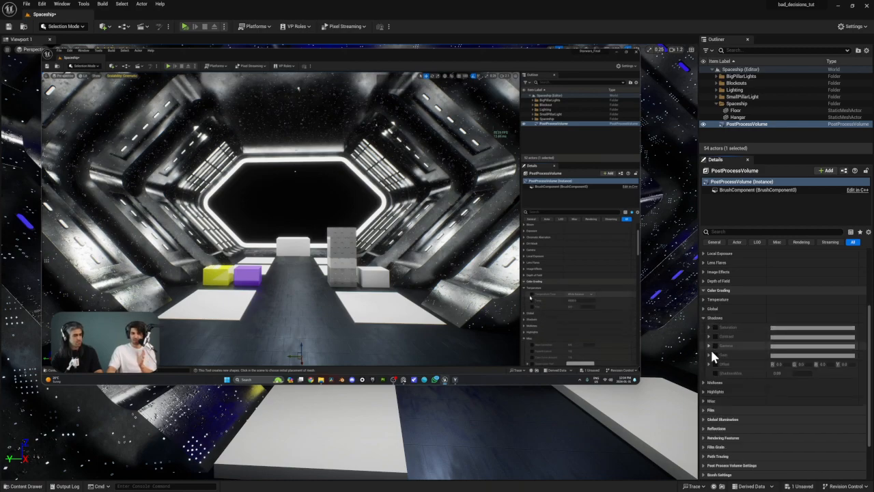
pyautogui.click(719, 316)
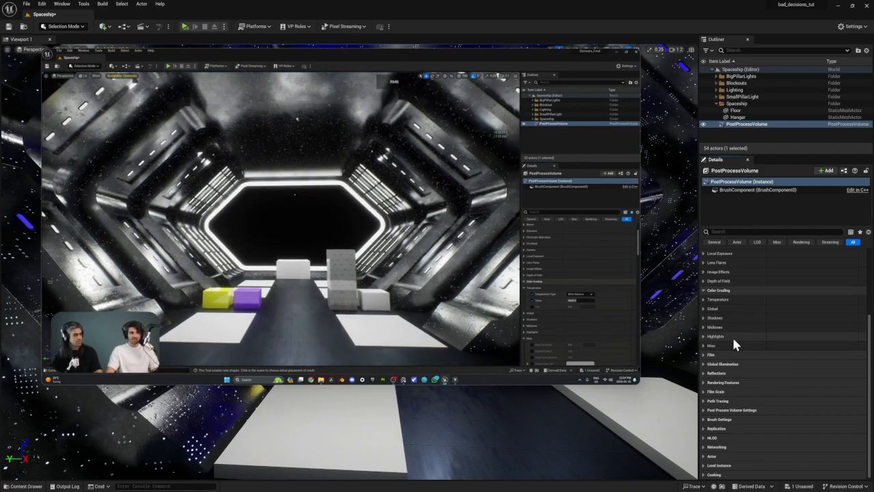
pyautogui.click(725, 300)
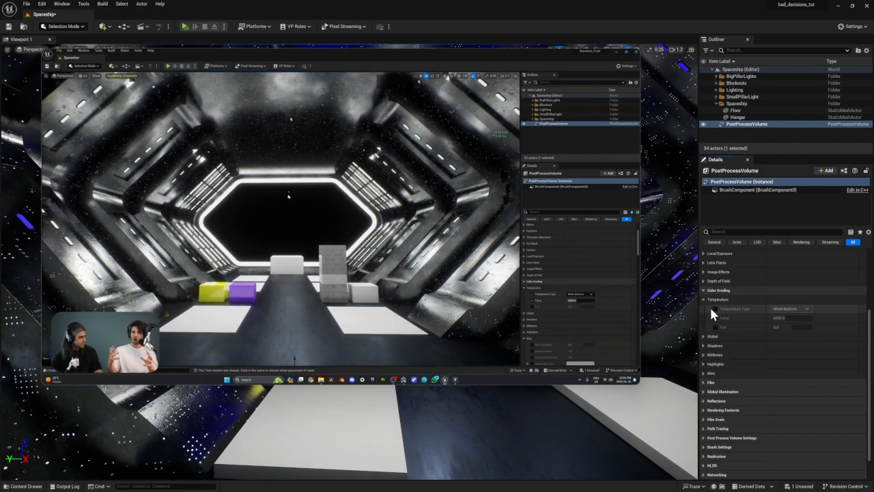
pyautogui.click(714, 309)
pyautogui.click(714, 317)
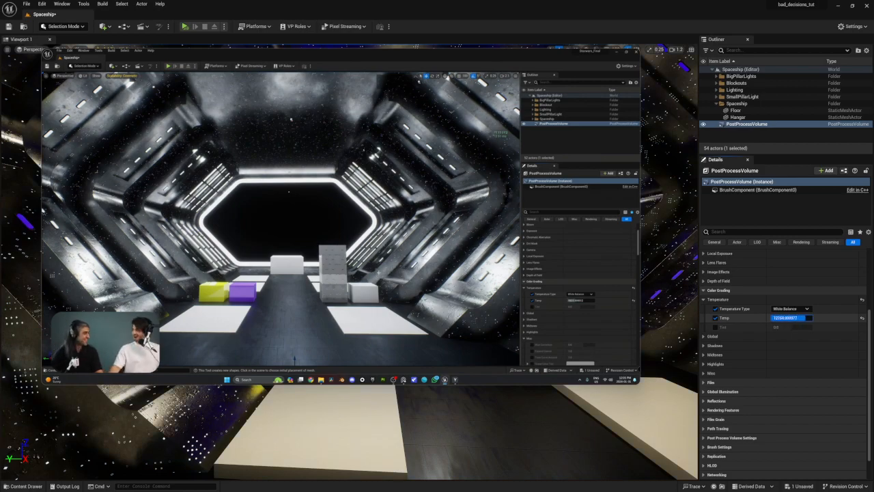
# Step: Try colder and warmer white balance Temp values between about 1600 and 15000, ending at about 4992
pyautogui.write('1500')
pyautogui.press('Return')
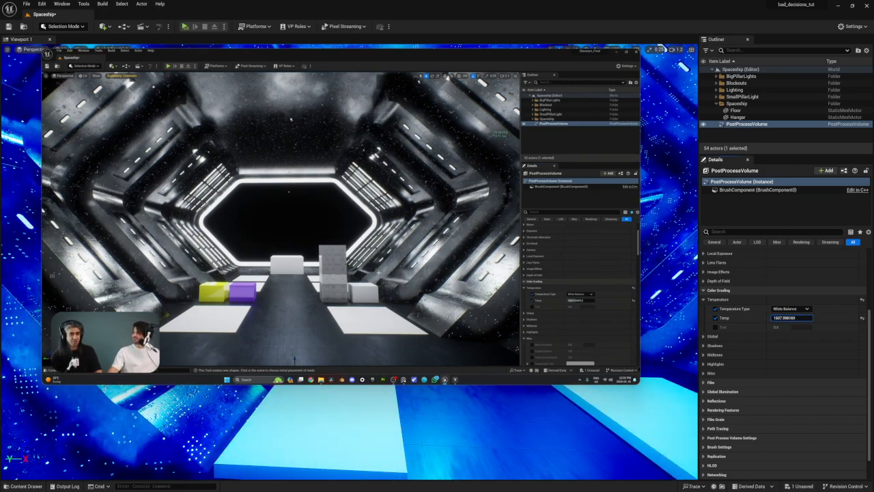
pyautogui.moveTo(777, 318); pyautogui.dragTo(812, 317)
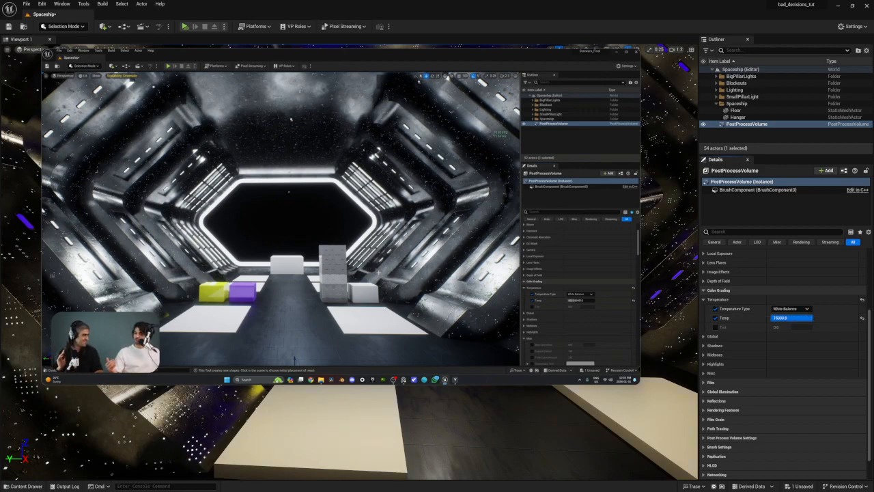
pyautogui.moveTo(799, 317); pyautogui.dragTo(795, 318)
pyautogui.click(795, 318)
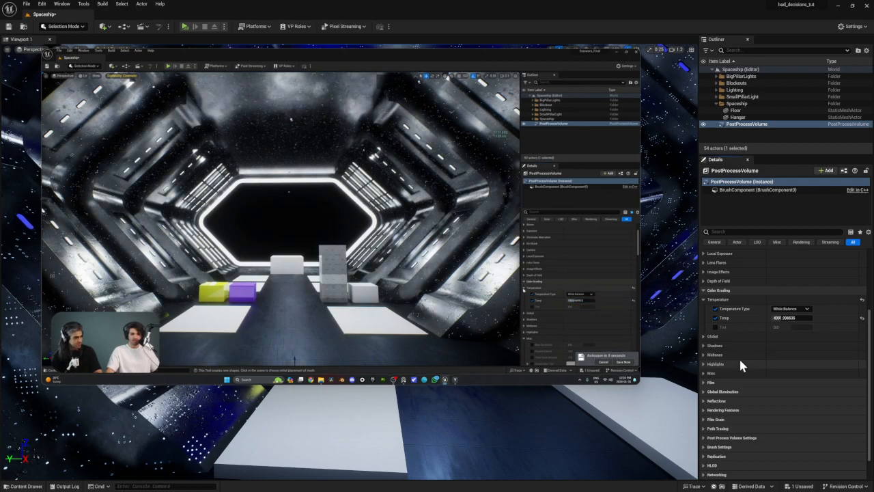
# Step: Play a little more of the tutorial video and set the white balance Temp to 5500
pyautogui.moveTo(556, 339)
pyautogui.click(341, 367)
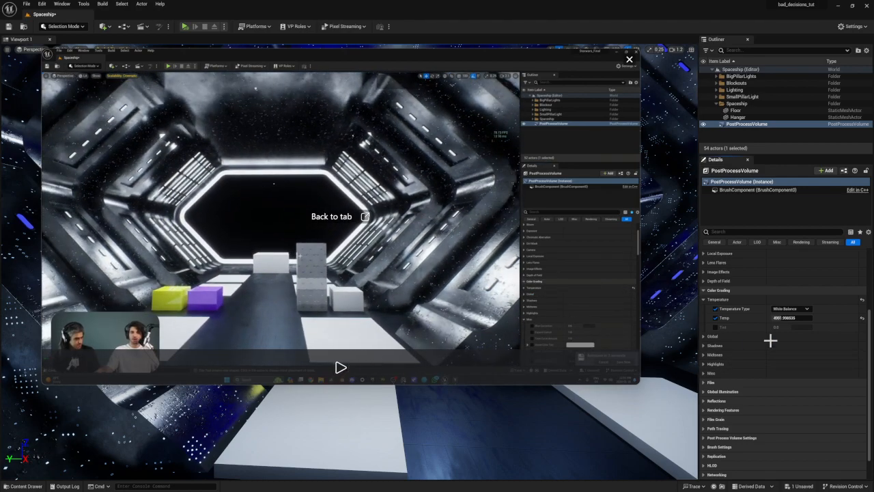
pyautogui.click(785, 318)
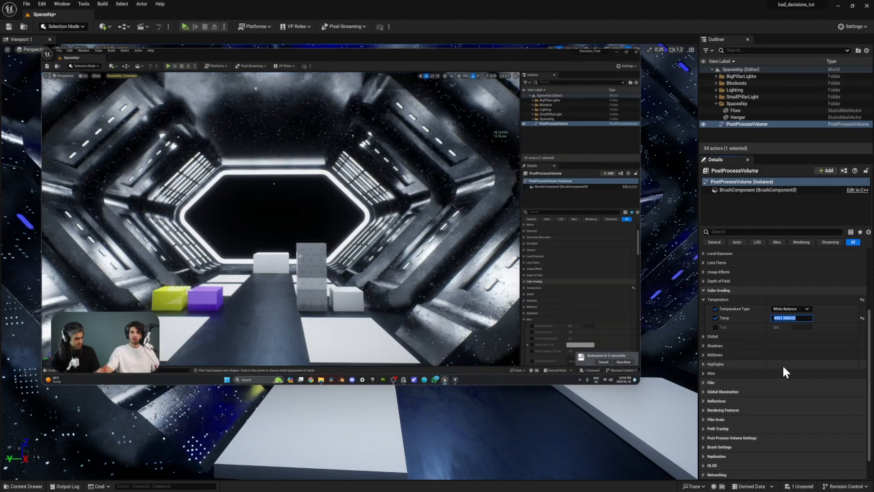
pyautogui.write('6500')
pyautogui.press('Return')
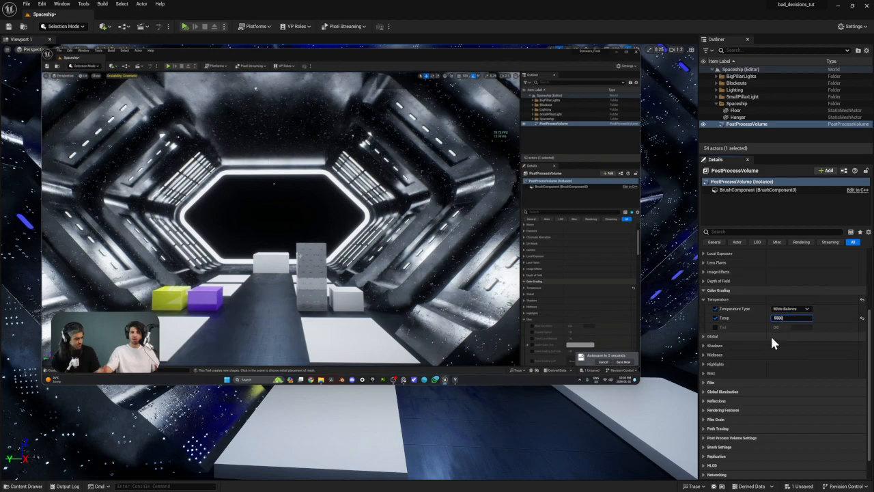
# Step: Resume the tutorial video, and shrink its overlay to review the hangar before enlarging it to a medium size
pyautogui.moveTo(634, 308)
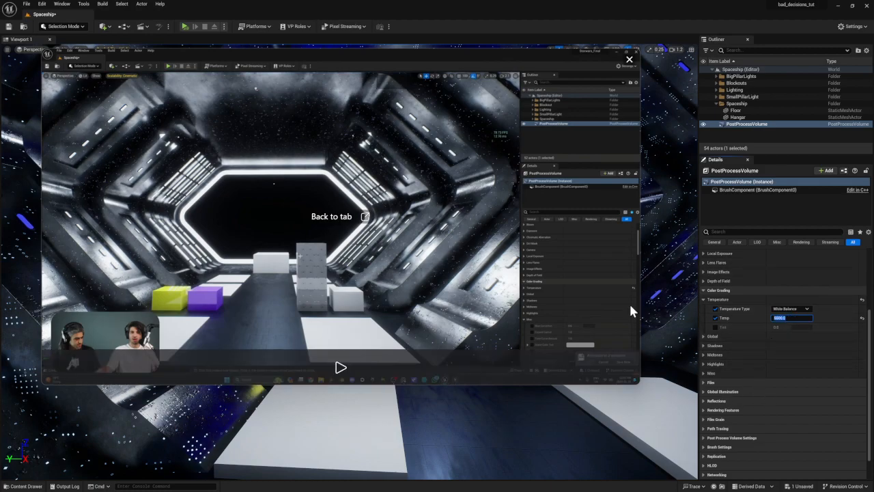
pyautogui.click(340, 367)
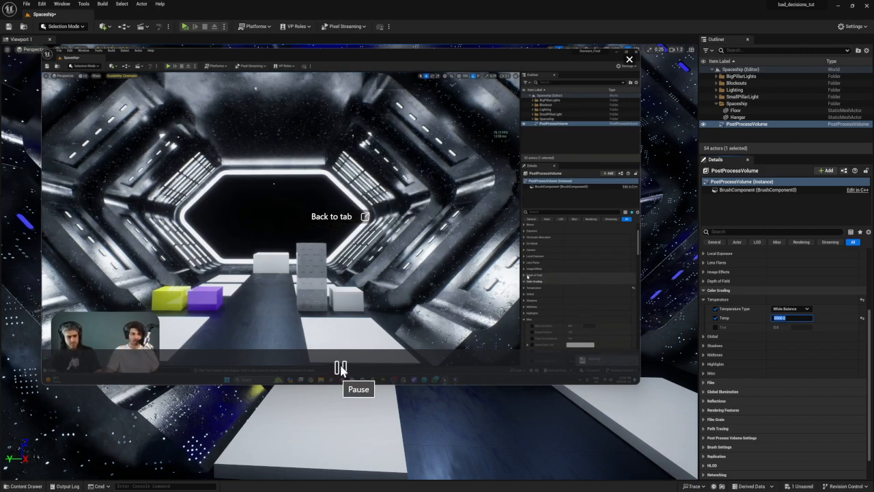
pyautogui.moveTo(635, 381); pyautogui.dragTo(412, 254)
pyautogui.moveTo(446, 307); pyautogui.dragTo(418, 249, button='right')
pyautogui.press('s')
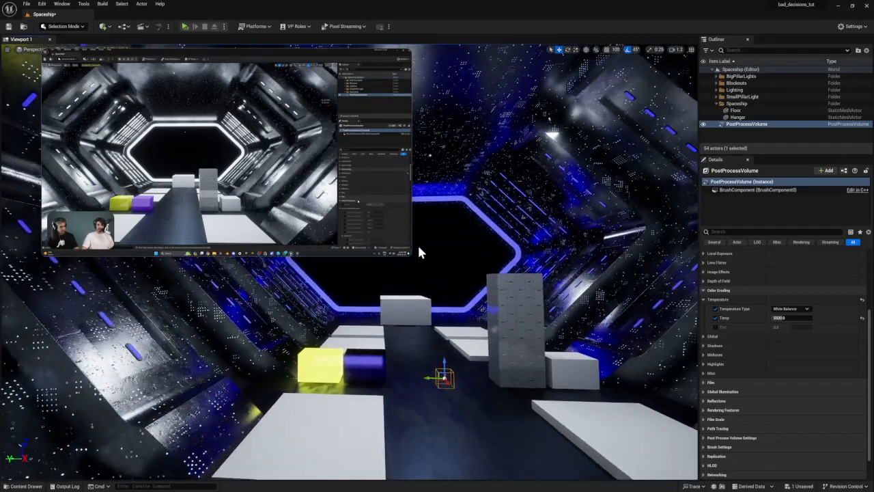
pyautogui.moveTo(410, 250); pyautogui.dragTo(572, 339)
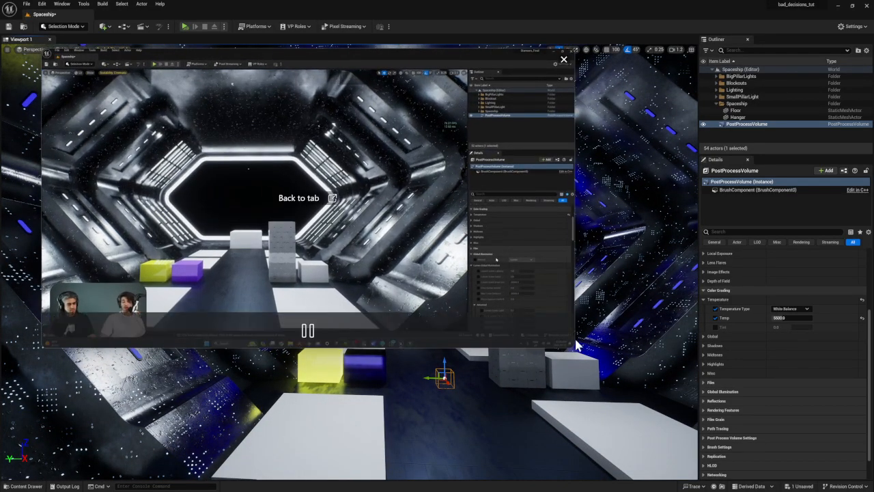
# Step: Collapse the Temperature group and expand Global Illumination with its Lumen Global Illumination settings
pyautogui.click(704, 300)
pyautogui.moveTo(308, 342)
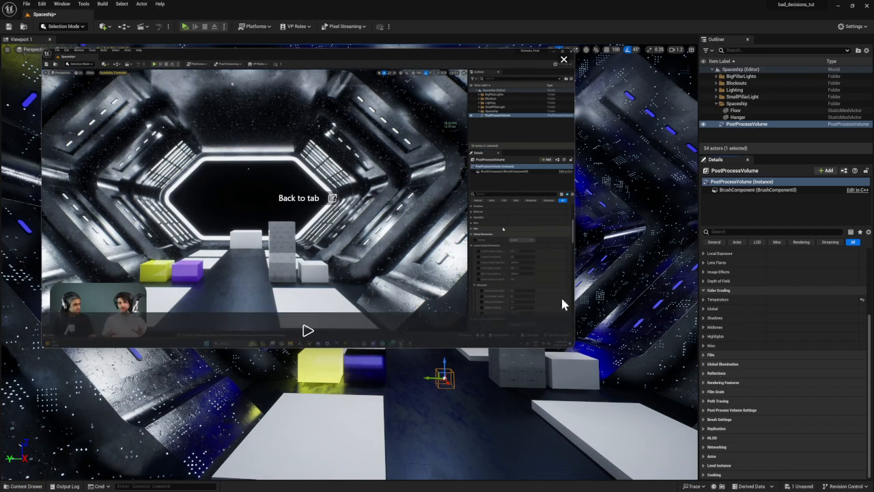
pyautogui.click(706, 364)
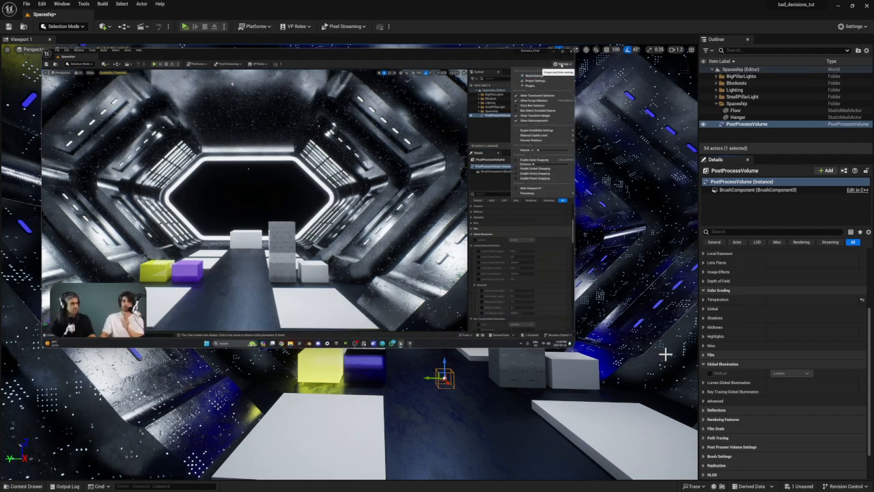
pyautogui.click(705, 383)
pyautogui.scroll(-1, 727, 398)
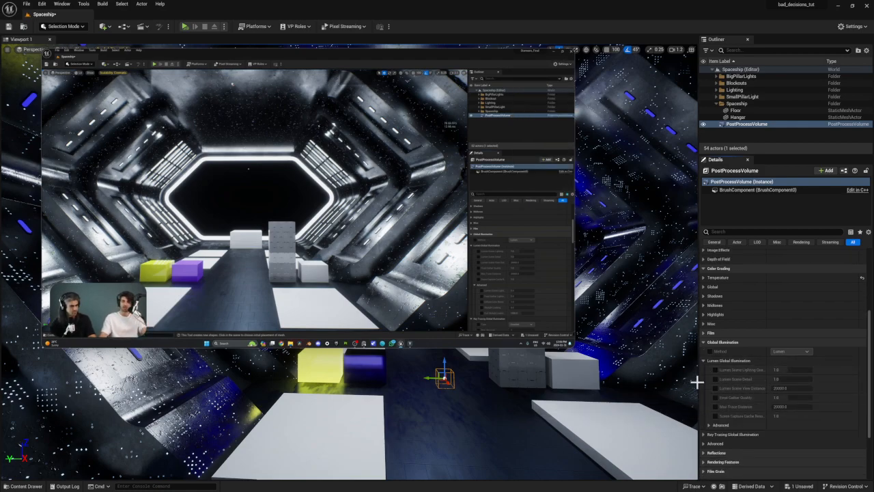
# Step: Widen the Details panel so the full setting names fit, and collapse the Global Illumination category
pyautogui.moveTo(688, 336)
pyautogui.mouseDown(button='right')
pyautogui.moveTo(641, 336)
pyautogui.moveTo(688, 336)
pyautogui.mouseUp(button='right')
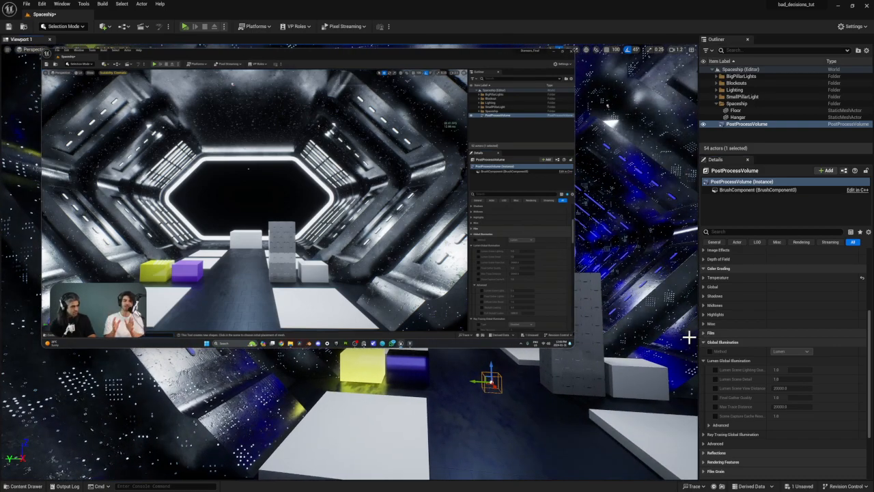
pyautogui.moveTo(698, 333); pyautogui.dragTo(638, 333)
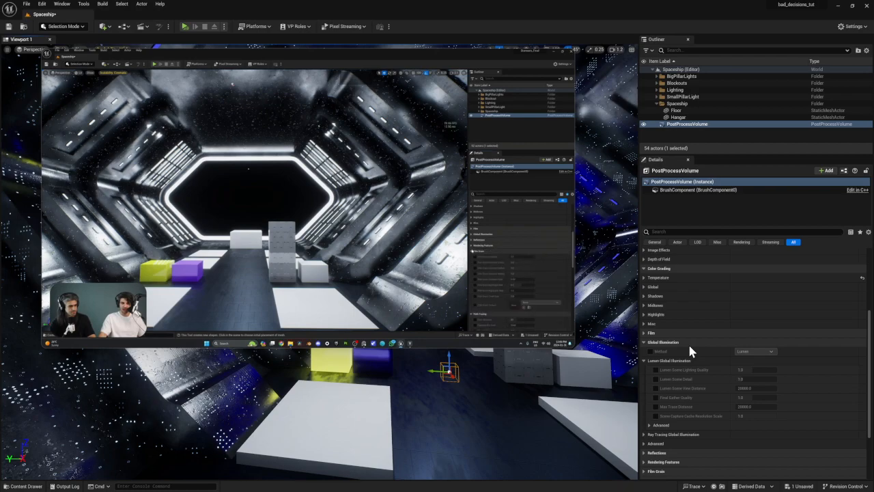
pyautogui.moveTo(504, 309)
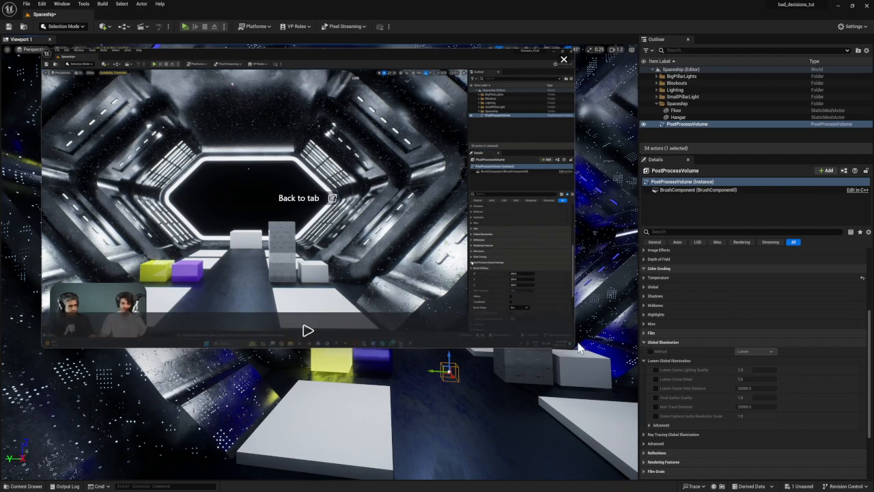
pyautogui.click(644, 341)
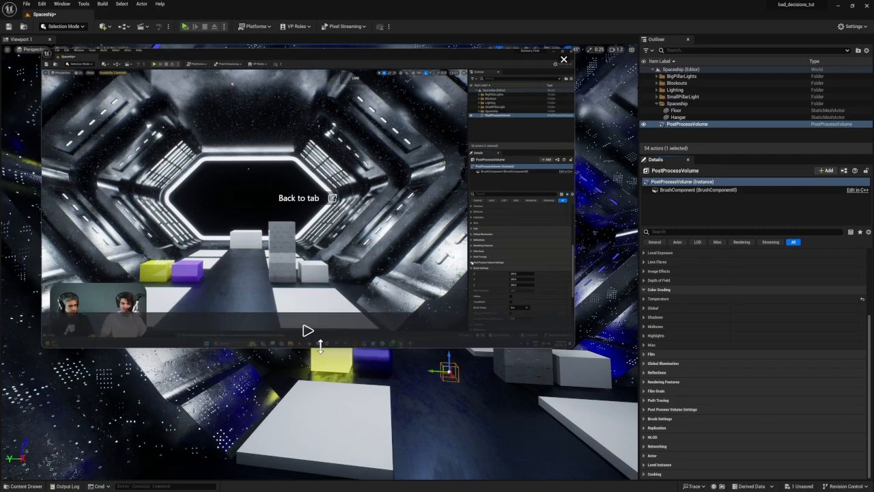
# Step: Play more of the tutorial video, and under Global Illumination enable the Method override with Lumen
pyautogui.click(308, 332)
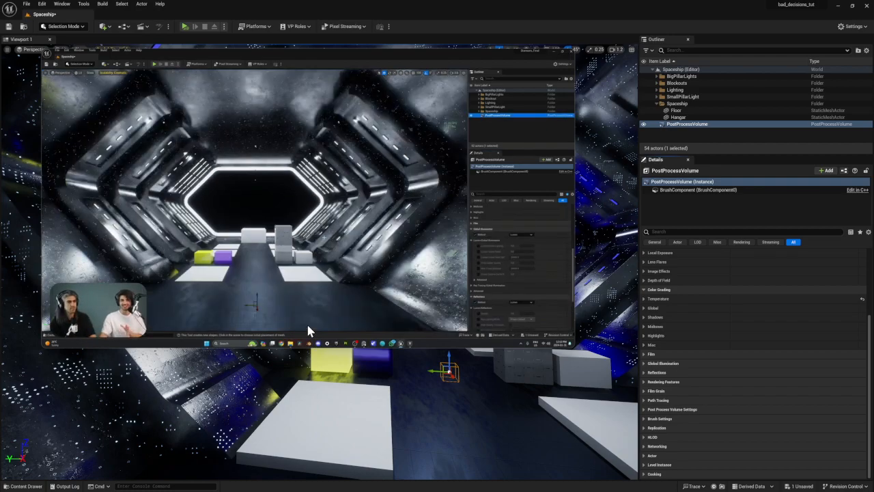
pyautogui.click(309, 332)
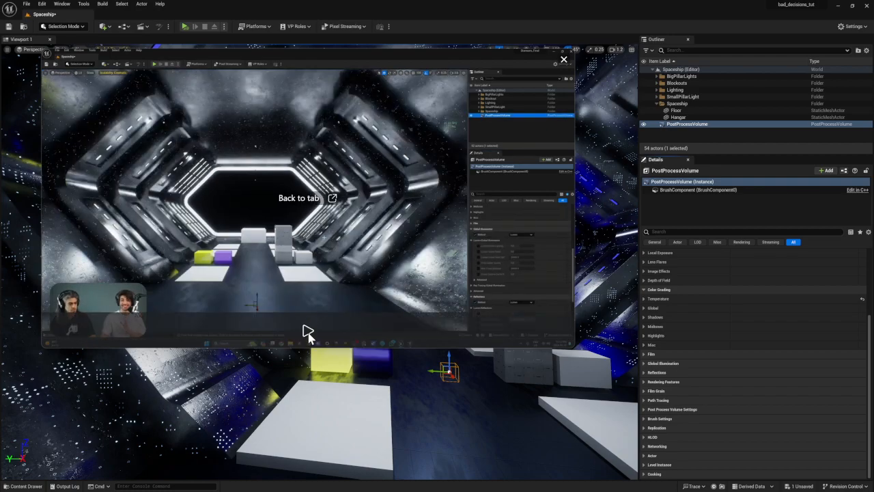
pyautogui.click(650, 363)
pyautogui.scroll(-2, 657, 368)
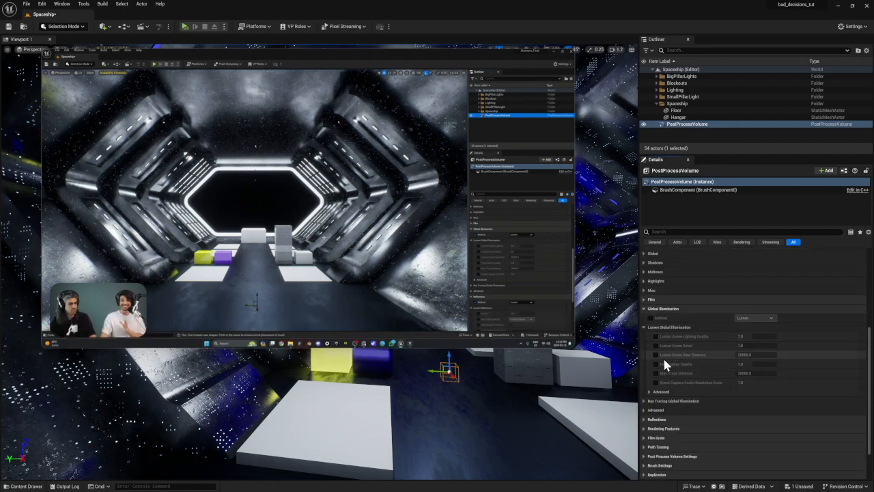
pyautogui.click(652, 318)
pyautogui.scroll(-3, 733, 347)
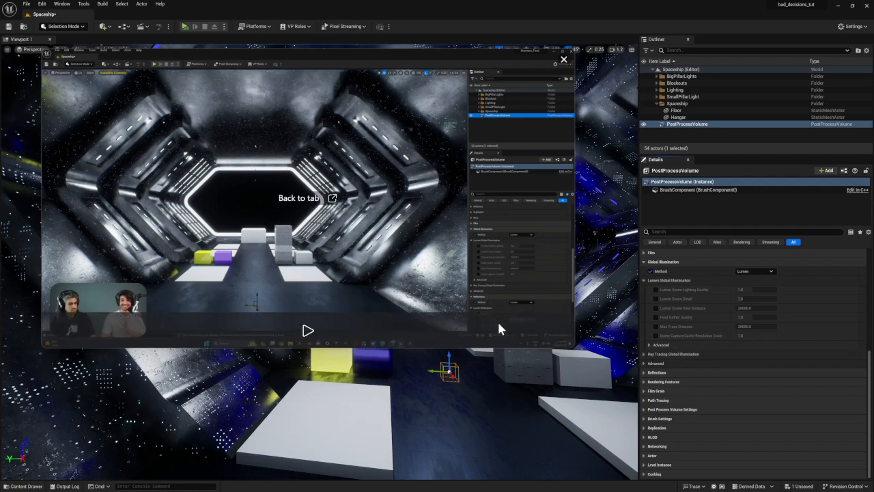
# Step: Enable the Reflections Method override with Lumen and show the Lumen Reflections settings, and play more of the tutorial video
pyautogui.click(644, 373)
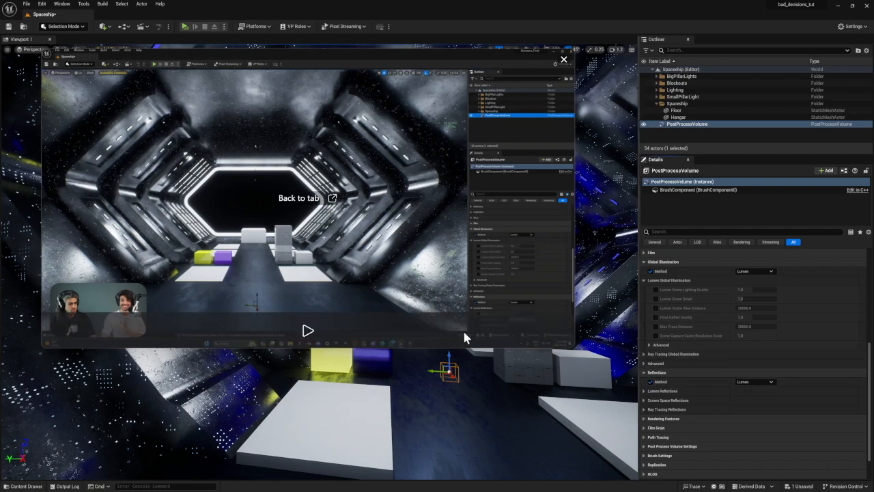
pyautogui.click(644, 390)
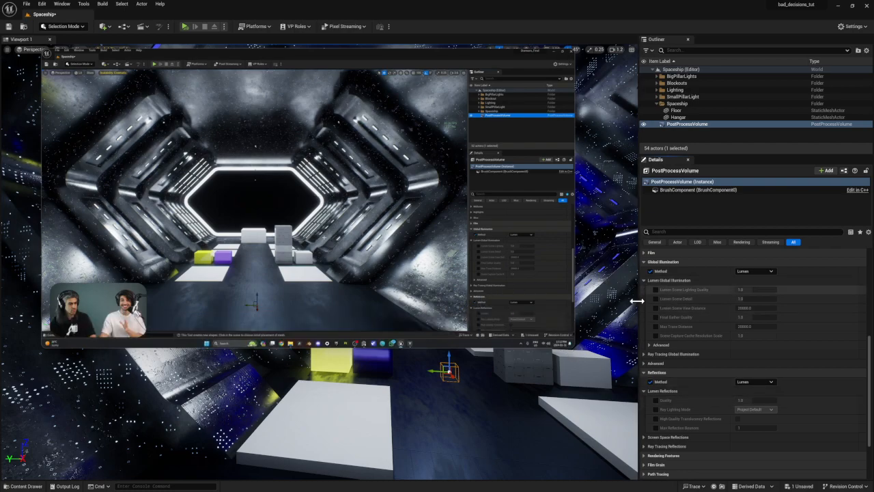
pyautogui.click(300, 329)
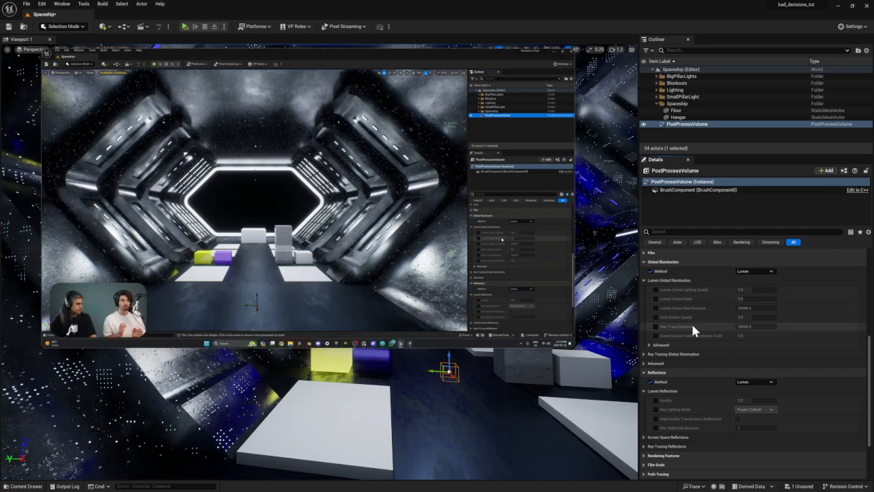
pyautogui.scroll(1, 773, 344)
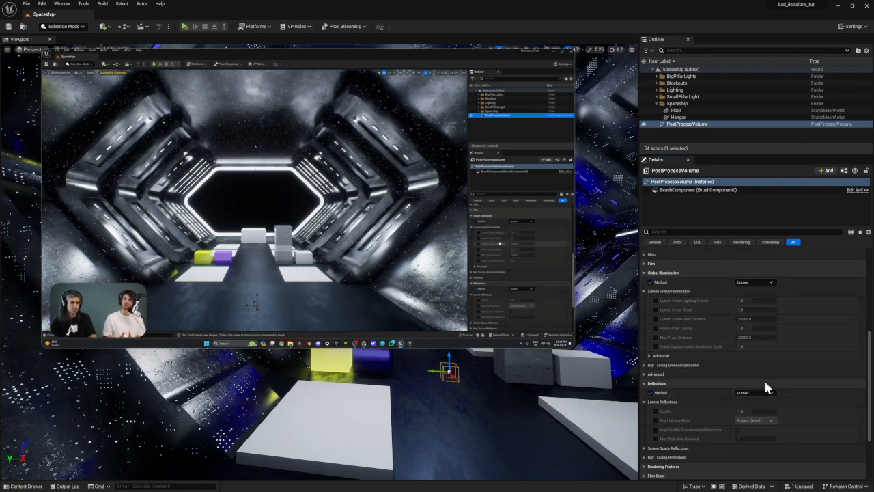
# Step: Resume the tutorial video and save the level immediately instead of waiting for the autosave
pyautogui.moveTo(185, 293)
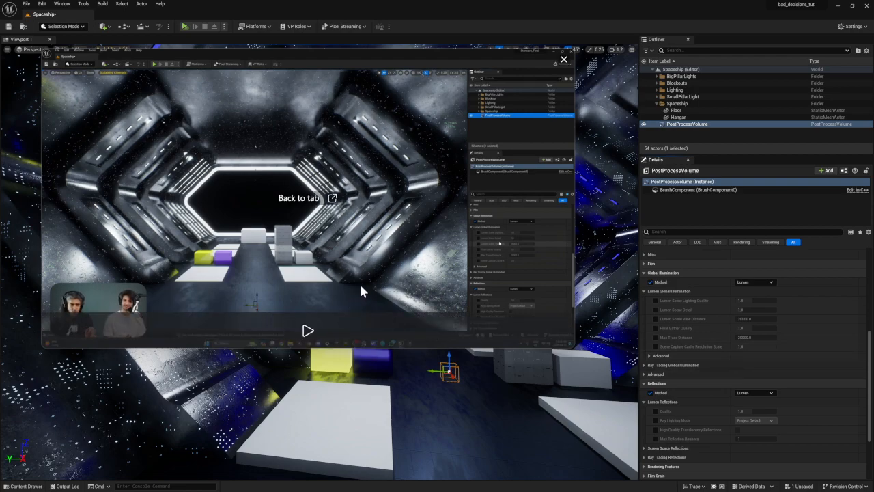
pyautogui.click(308, 330)
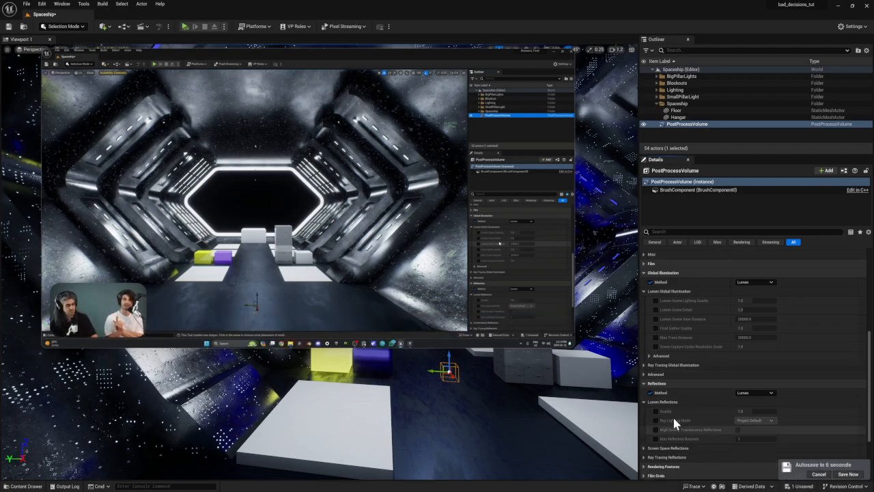
pyautogui.click(846, 474)
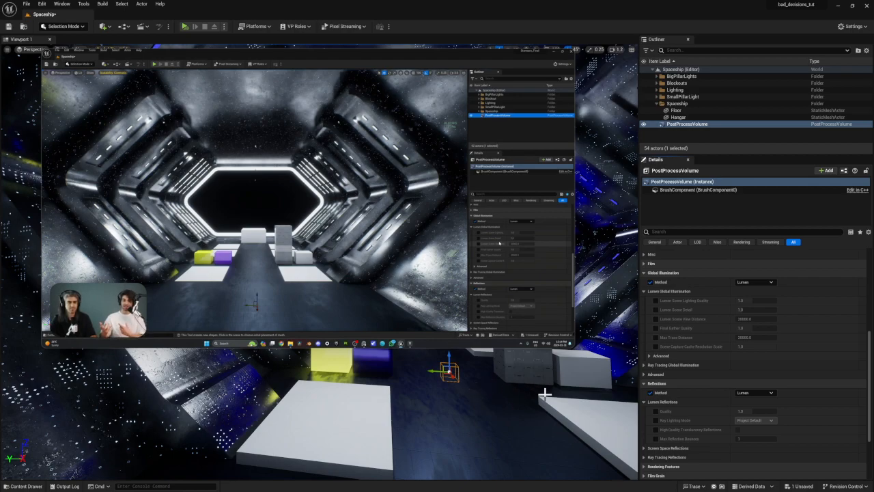
# Step: Shrink the tutorial video overlay to examine the whole hangar view, and enlarge the overlay again
pyautogui.moveTo(568, 344)
pyautogui.moveTo(572, 347); pyautogui.dragTo(472, 259)
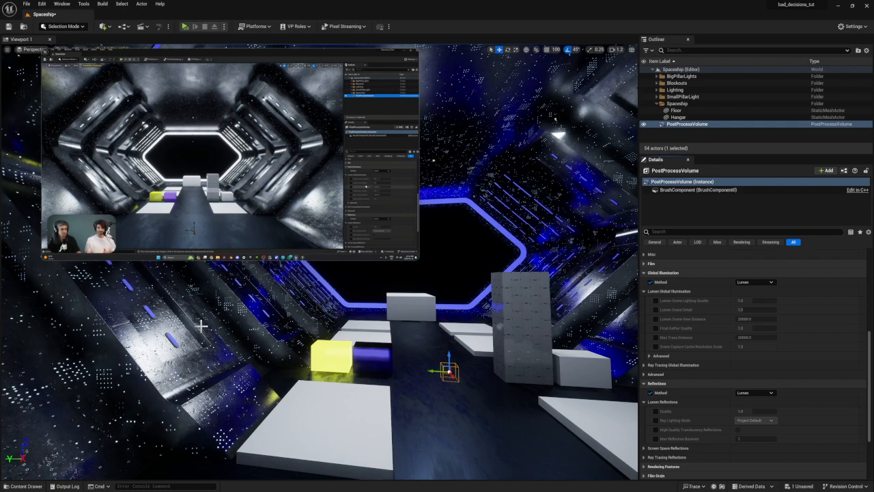
pyautogui.moveTo(416, 255); pyautogui.dragTo(471, 324)
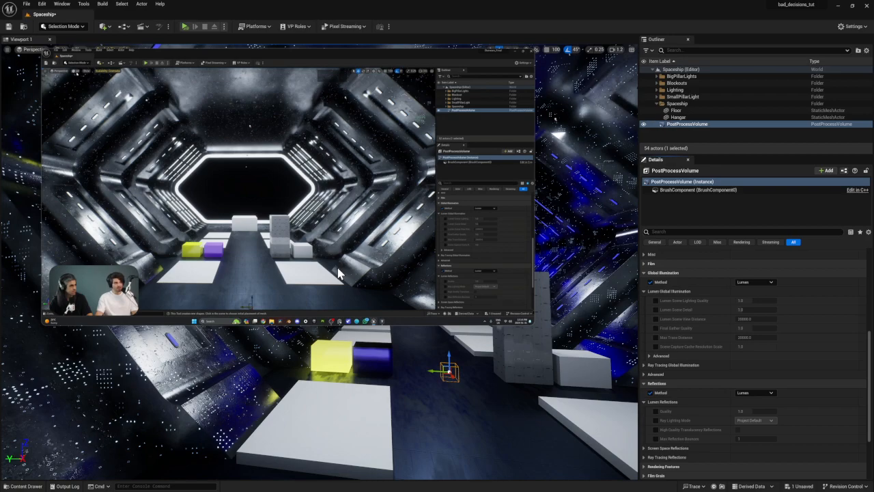
# Step: Move the tutorial video overlay toward the middle of the screen and save the unsaved level
pyautogui.moveTo(150, 99); pyautogui.dragTo(289, 88)
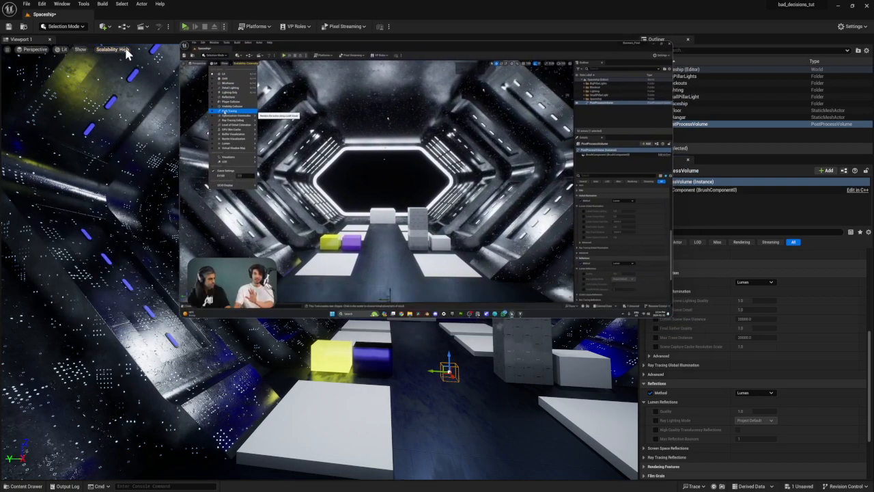
pyautogui.click(61, 49)
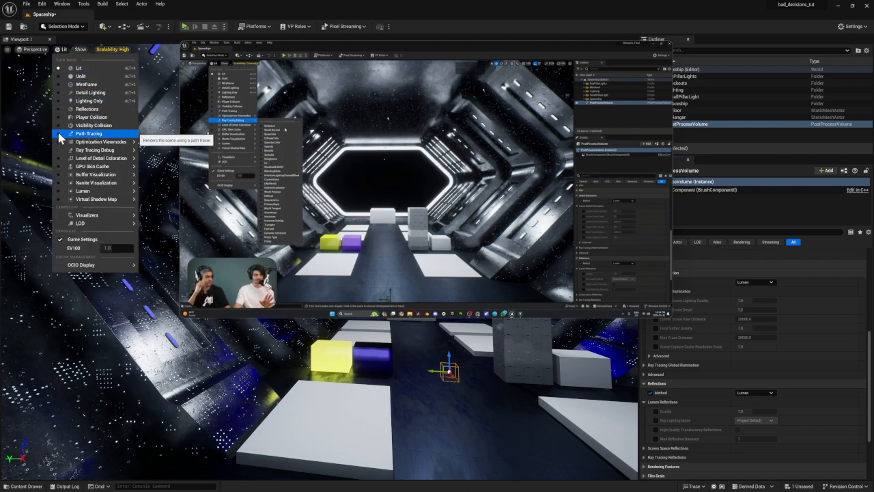
pyautogui.click(802, 488)
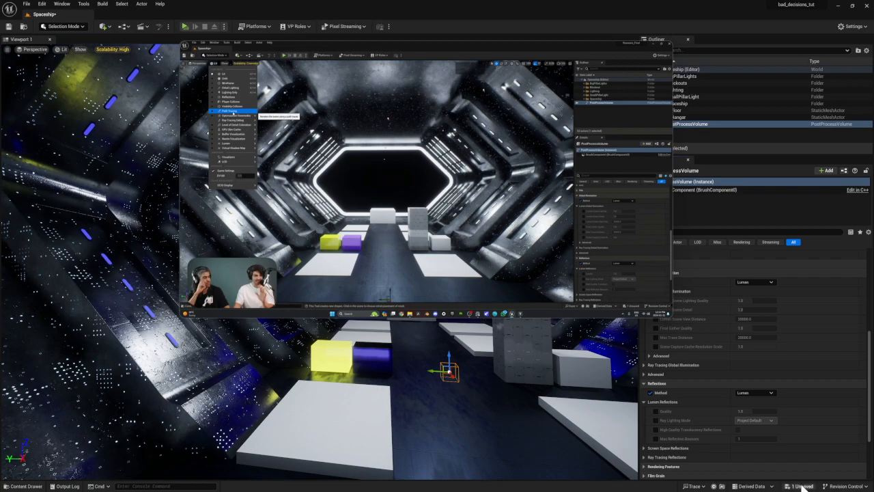
pyautogui.click(593, 417)
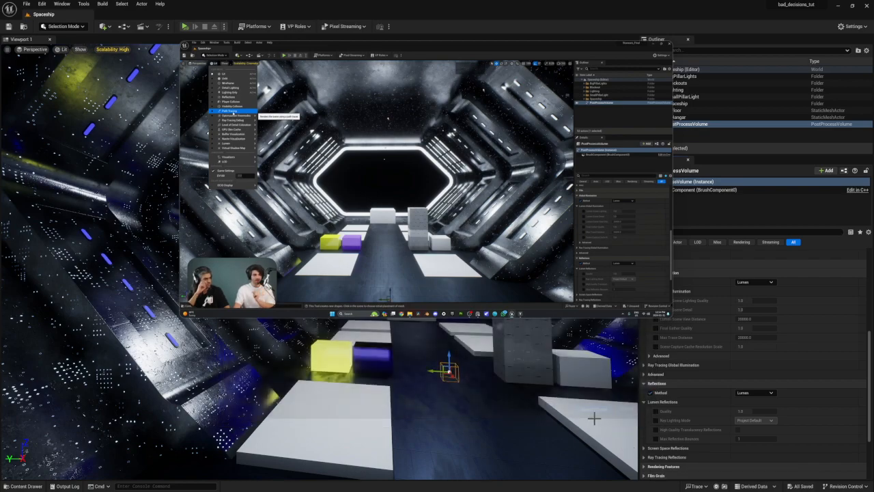
# Step: Switch the viewport's view mode from Lit to Path Tracing and let the hangar render
pyautogui.click(63, 50)
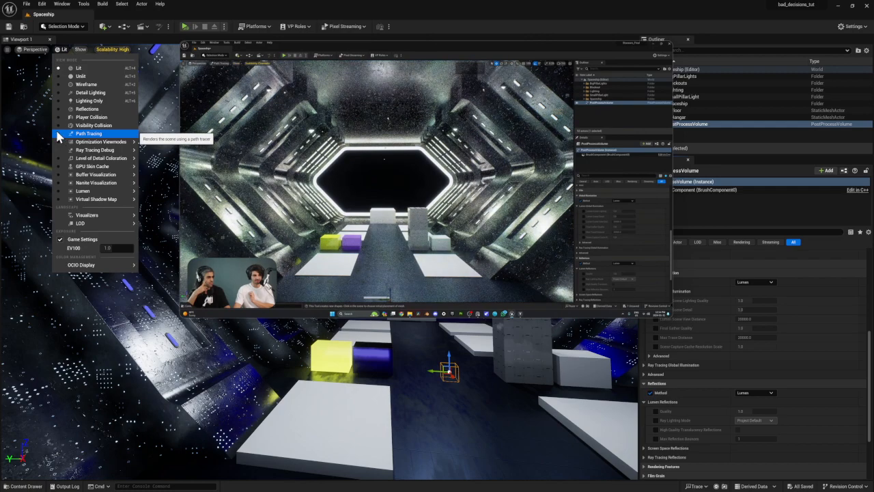
pyautogui.click(58, 134)
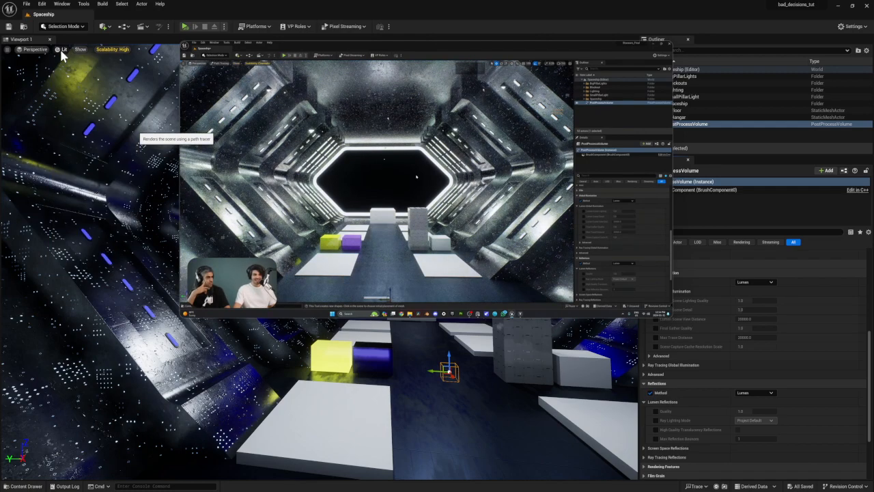
pyautogui.moveTo(280, 251)
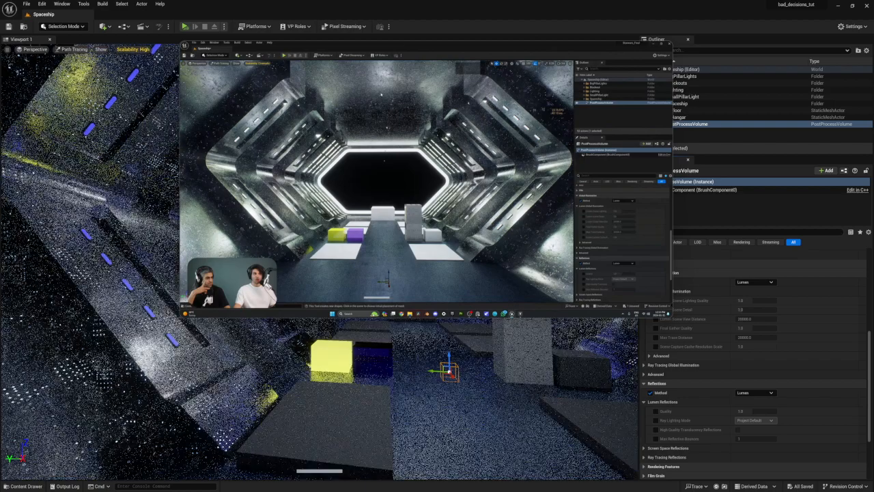
# Step: Look around the path-traced hangar's floor and ceiling, and move the tutorial video overlay clear of the viewport's centre
pyautogui.rightClick(400, 236)
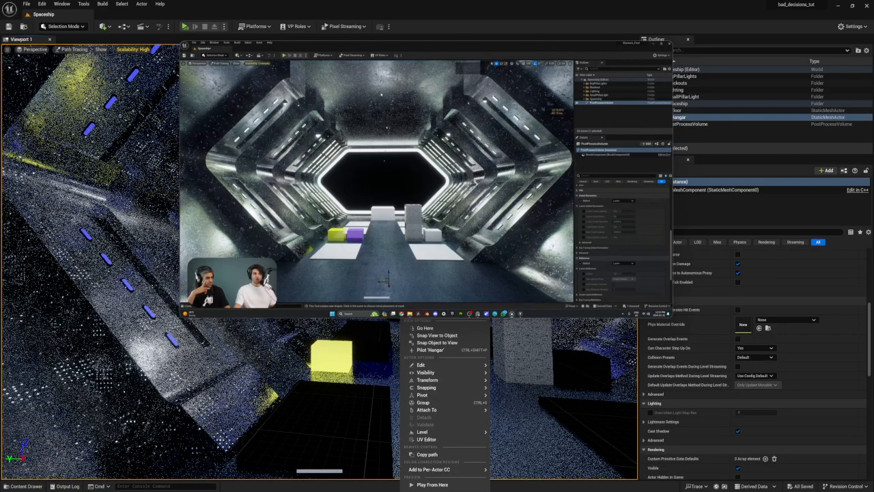
pyautogui.moveTo(146, 213)
pyautogui.mouseDown(button='right')
pyautogui.moveTo(175, 248)
pyautogui.moveTo(176, 213)
pyautogui.moveTo(205, 214)
pyautogui.moveTo(202, 225)
pyautogui.mouseUp(button='right')
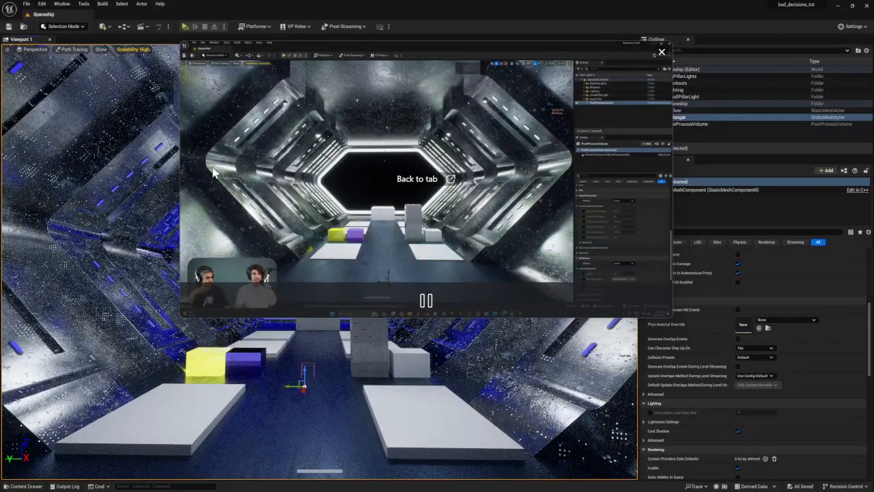
pyautogui.moveTo(125, 293); pyautogui.dragTo(137, 236, button='right')
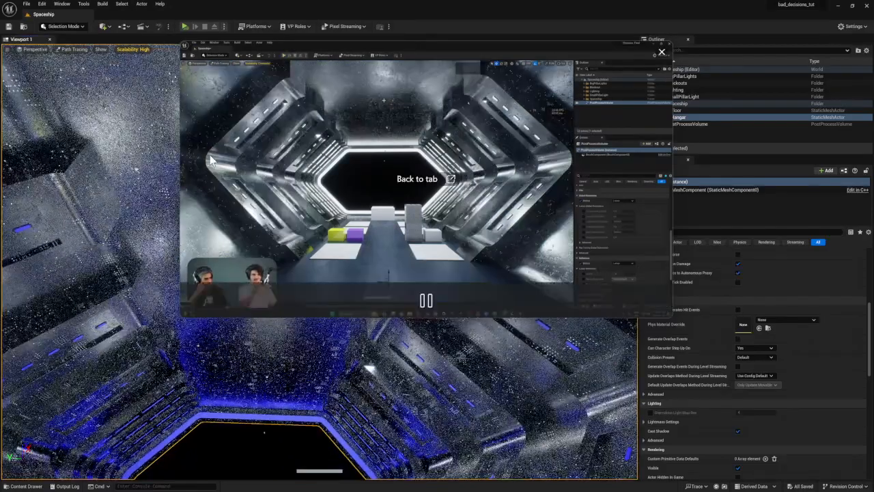
pyautogui.moveTo(345, 112); pyautogui.dragTo(564, 156)
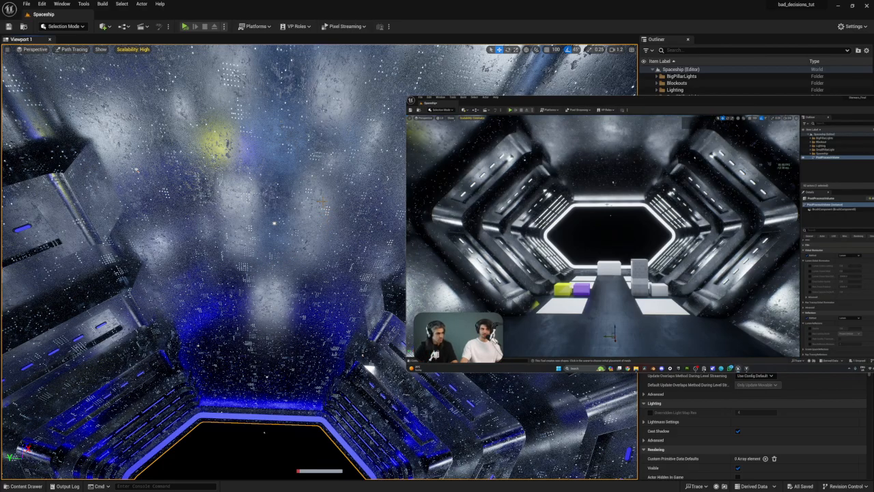
# Step: Fly back and forth between the hangar's blockout boxes and its hexagonal opening to examine the path-traced lighting and reflections
pyautogui.moveTo(308, 205); pyautogui.dragTo(261, 352, button='right')
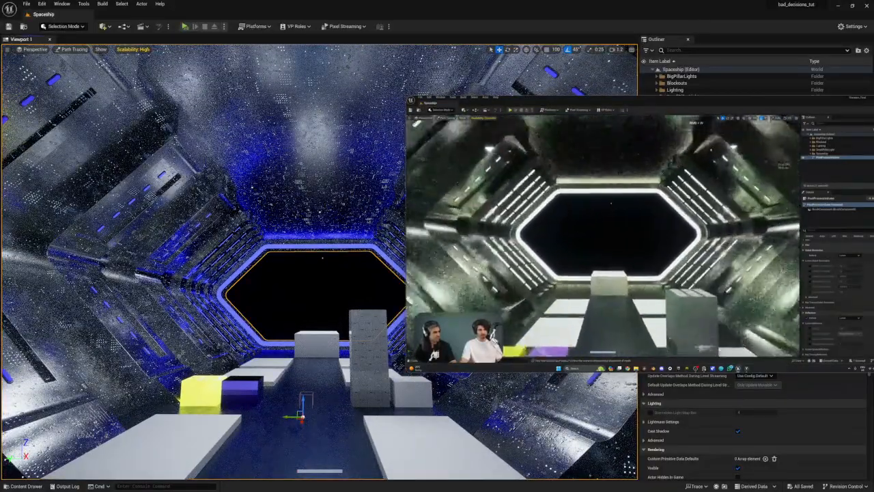
pyautogui.press('w')
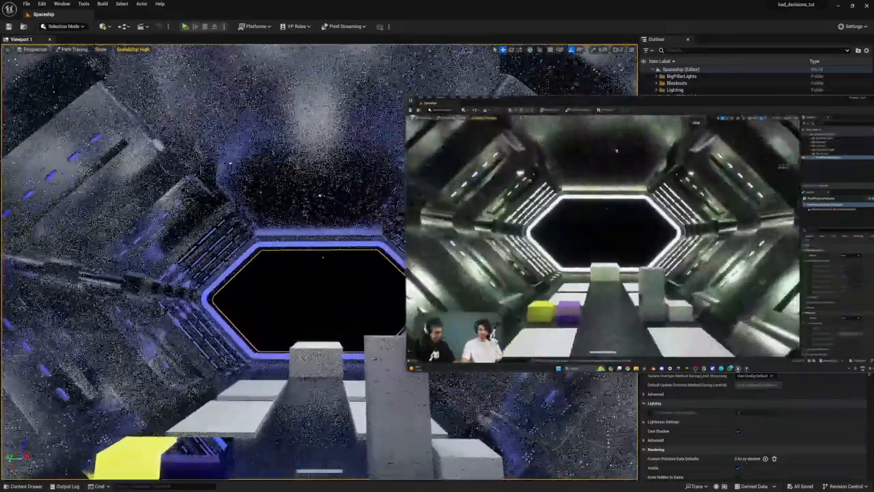
pyautogui.press('w')
pyautogui.press('s')
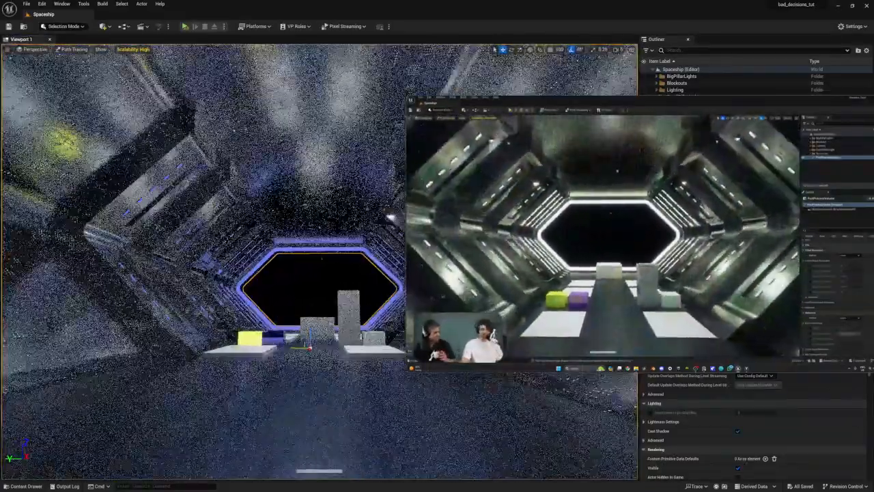
pyautogui.press('w')
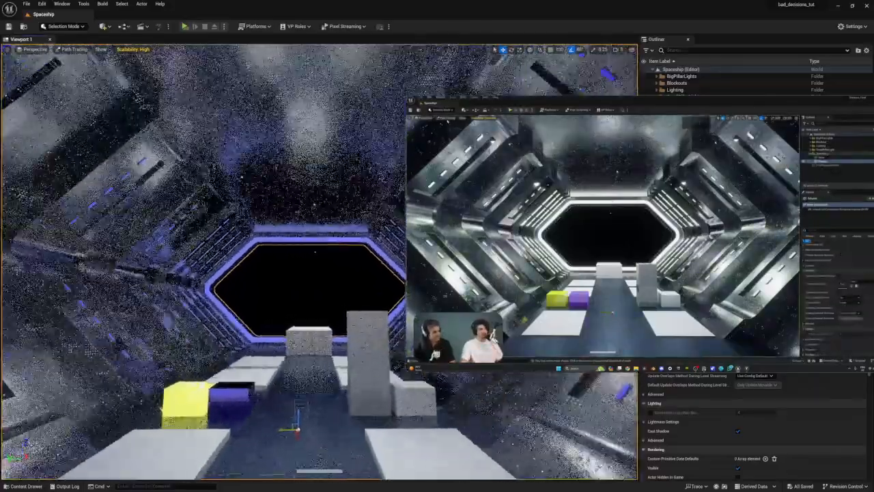
pyautogui.press('w')
pyautogui.press('s')
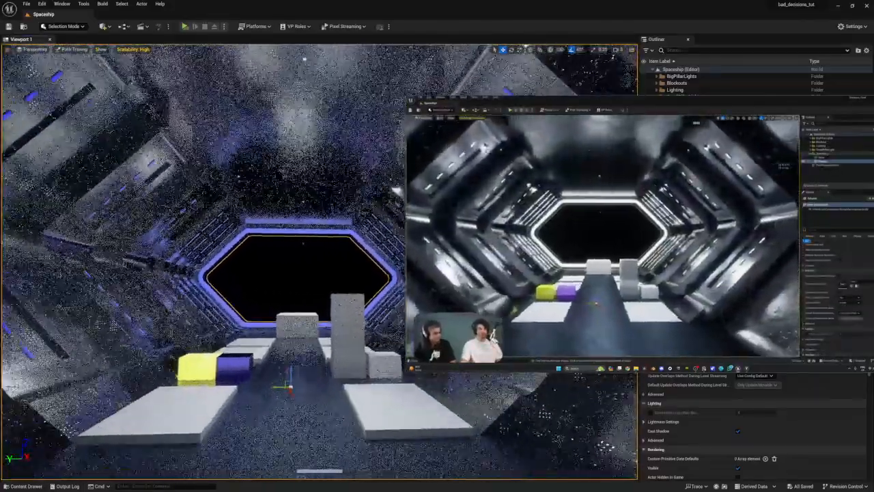
pyautogui.press('w')
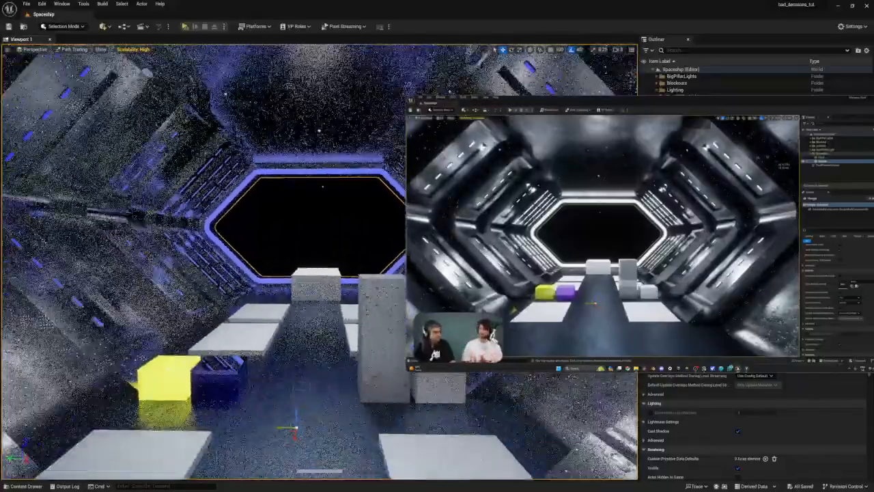
pyautogui.press('s')
pyautogui.press('w')
pyautogui.moveTo(319, 261)
pyautogui.mouseDown(button='right')
pyautogui.moveTo(311, 205)
pyautogui.moveTo(315, 262)
pyautogui.mouseUp(button='right')
pyautogui.press('s')
pyautogui.press('w')
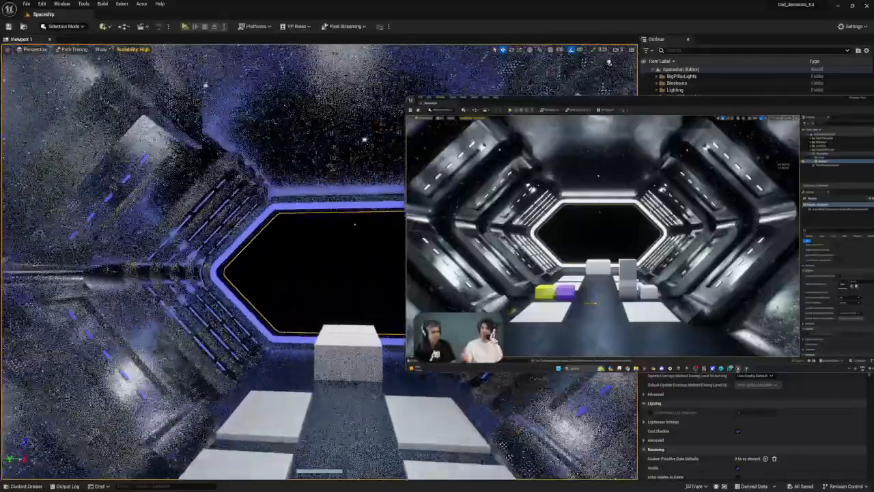
pyautogui.press('s')
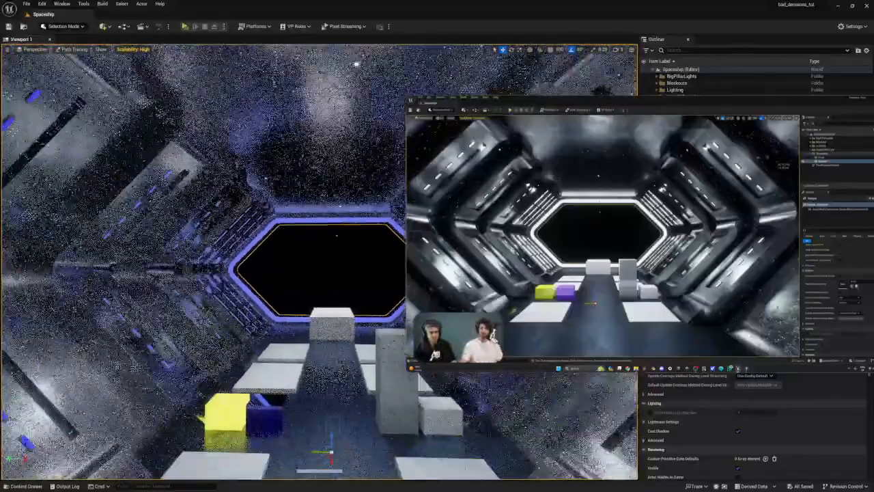
pyautogui.press('w')
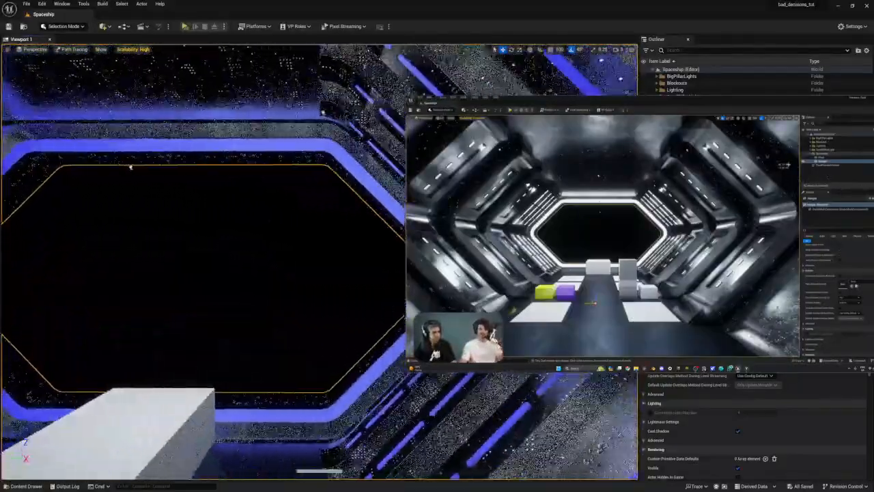
pyautogui.press('s')
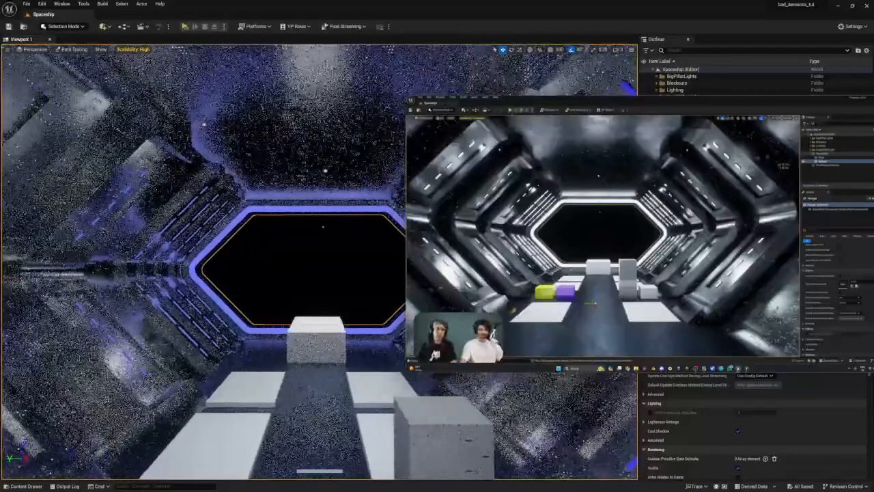
pyautogui.press('s')
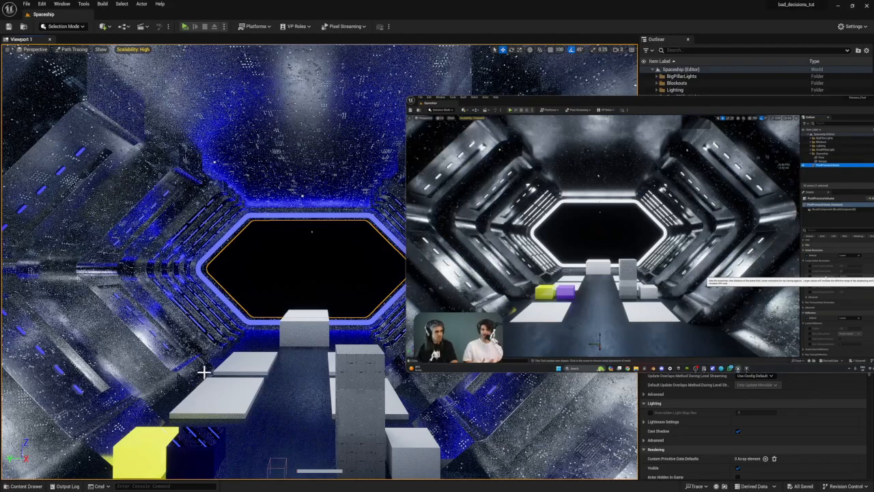
# Step: Return the viewport to the Lit view mode and move the tutorial video overlay off the Outliner and Details
pyautogui.click(77, 51)
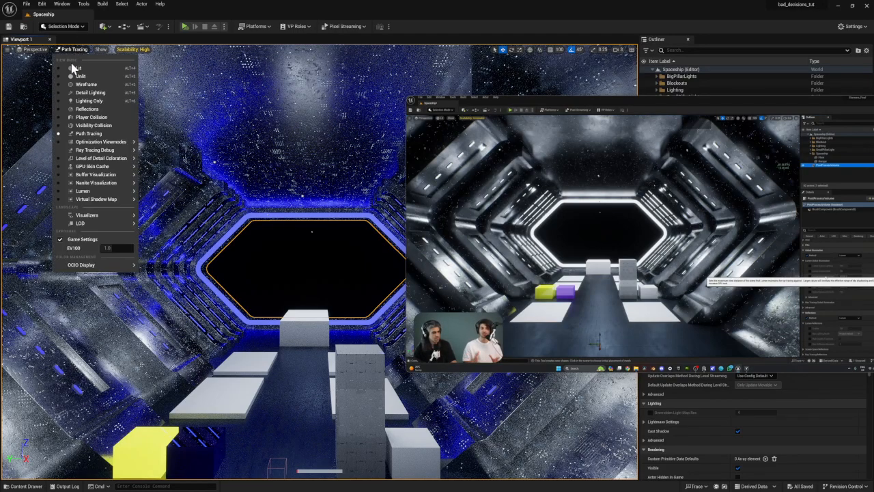
pyautogui.click(75, 65)
pyautogui.moveTo(565, 165); pyautogui.dragTo(160, 108)
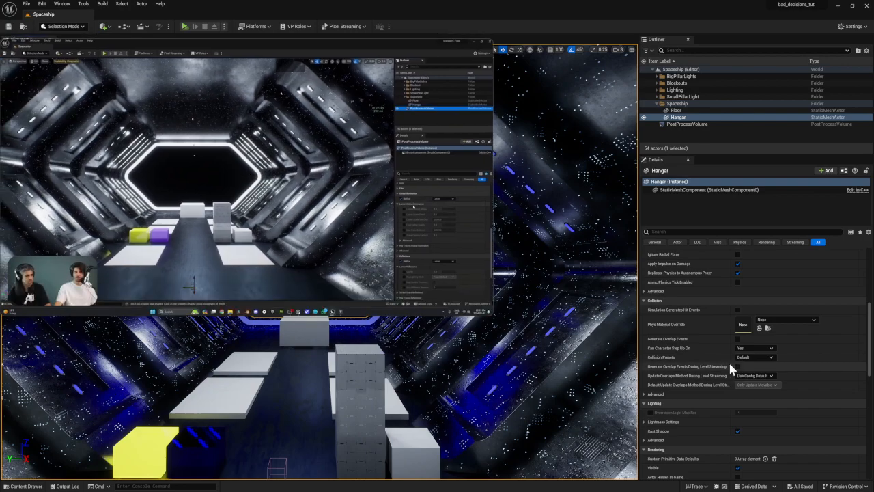
# Step: Select the PostProcessVolume and collapse its Bloom, Chromatic Aberration and Mobile Depth of Field settings, including the Advanced group
pyautogui.scroll(5, 717, 348)
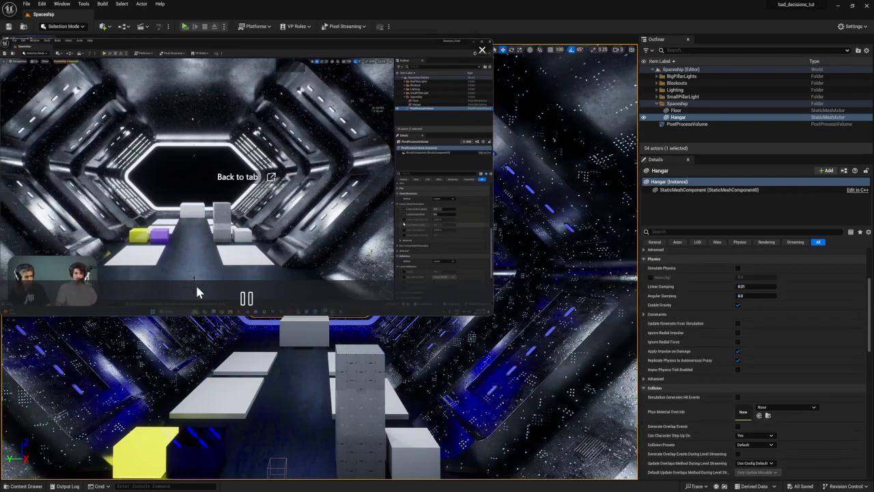
pyautogui.scroll(8, 693, 351)
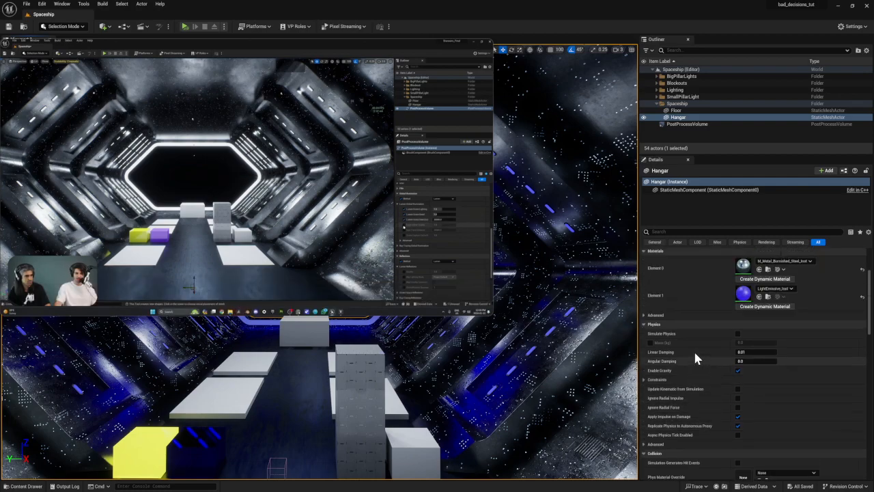
pyautogui.click(672, 123)
pyautogui.scroll(-4, 680, 360)
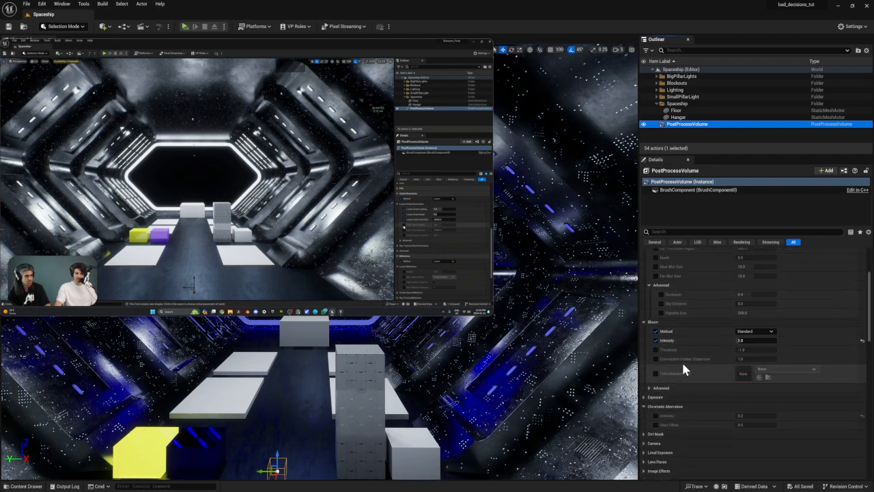
pyautogui.click(643, 321)
pyautogui.click(643, 339)
pyautogui.scroll(3, 643, 336)
pyautogui.click(649, 340)
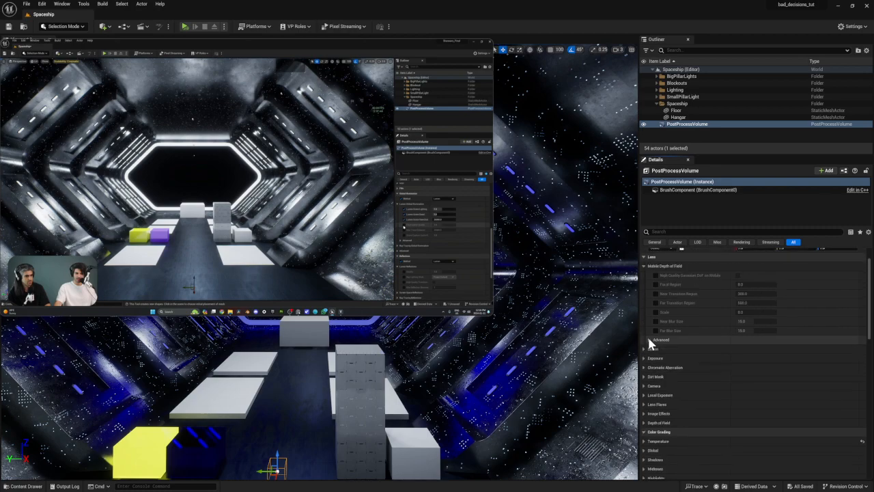
pyautogui.click(643, 266)
pyautogui.scroll(2, 643, 276)
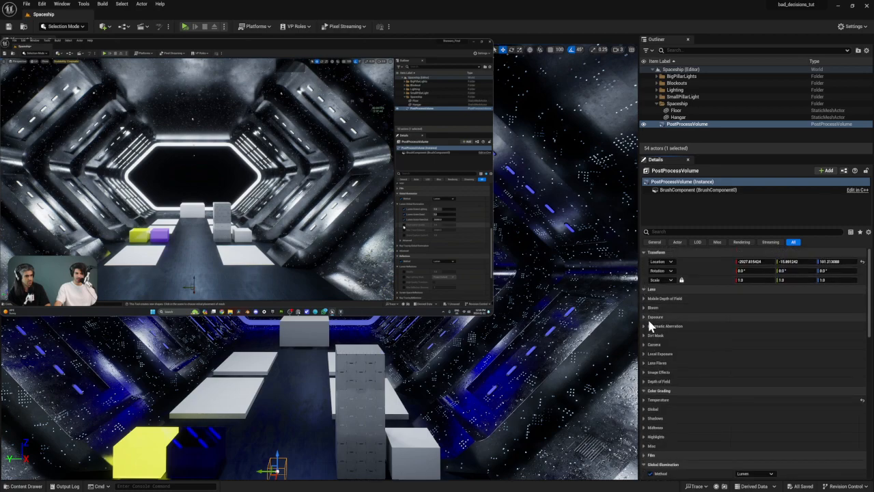
# Step: Enable all six main Lumen Global Illumination overrides, from Lumen Scene Lighting Quality through Scene Capture Cache Resolution Scale, and resume the tutorial video
pyautogui.scroll(-4, 645, 299)
pyautogui.scroll(-3, 703, 402)
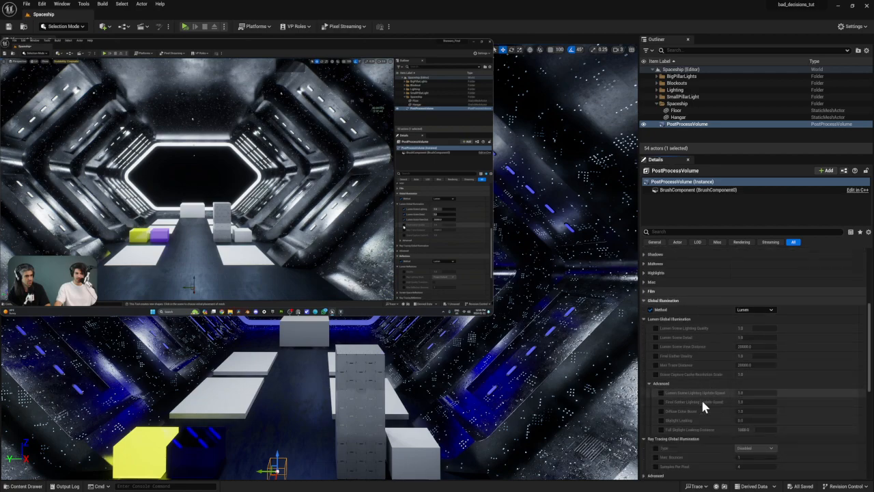
pyautogui.moveTo(455, 281)
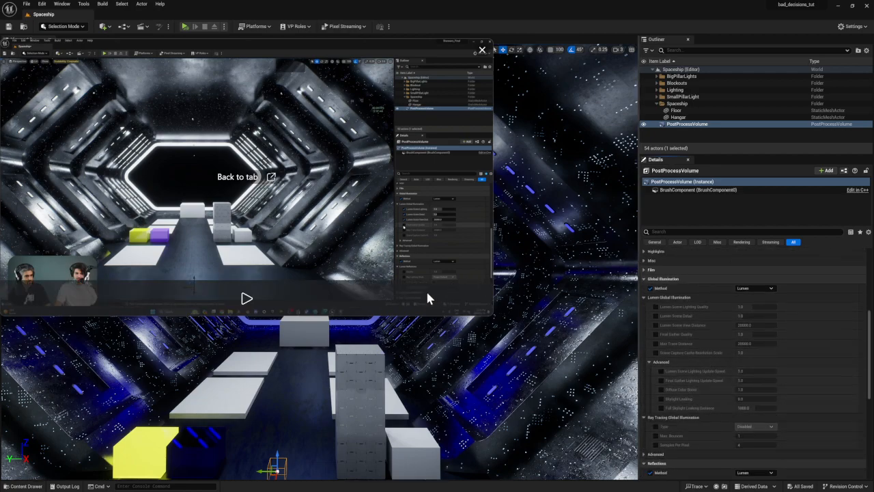
pyautogui.click(655, 306)
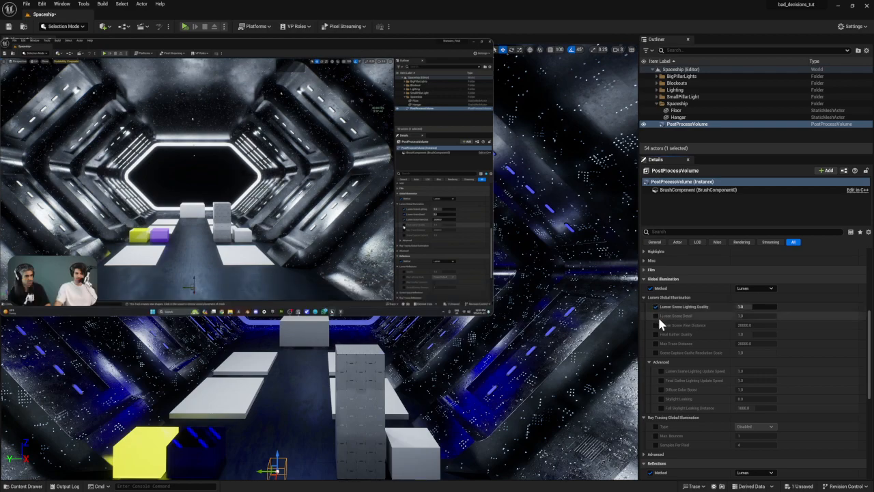
pyautogui.click(655, 314)
pyautogui.click(655, 324)
pyautogui.click(655, 334)
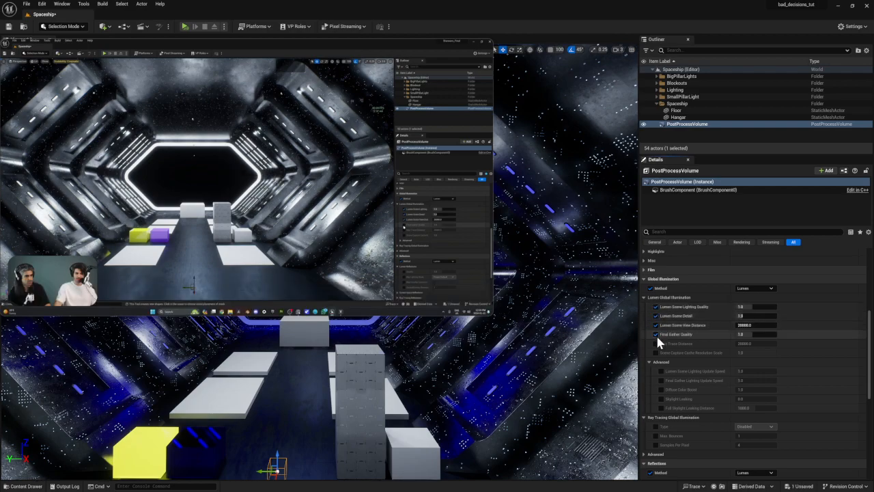
pyautogui.click(655, 342)
pyautogui.click(655, 352)
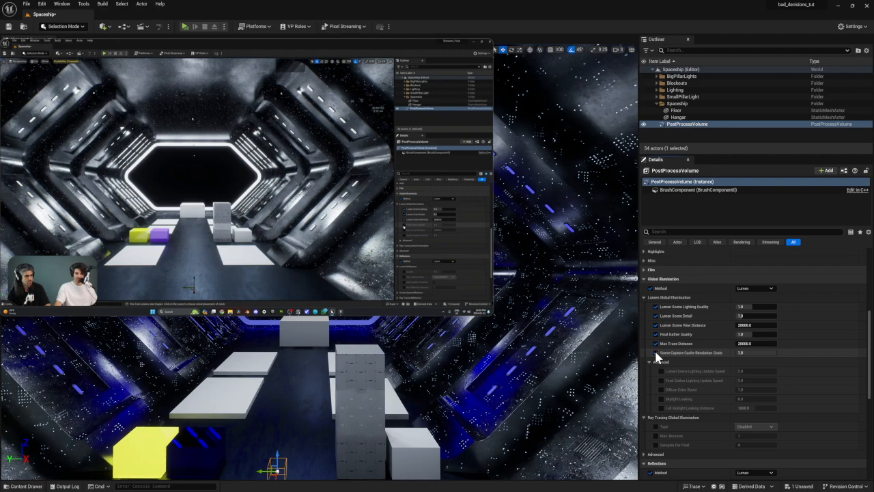
pyautogui.moveTo(328, 287)
pyautogui.click(246, 300)
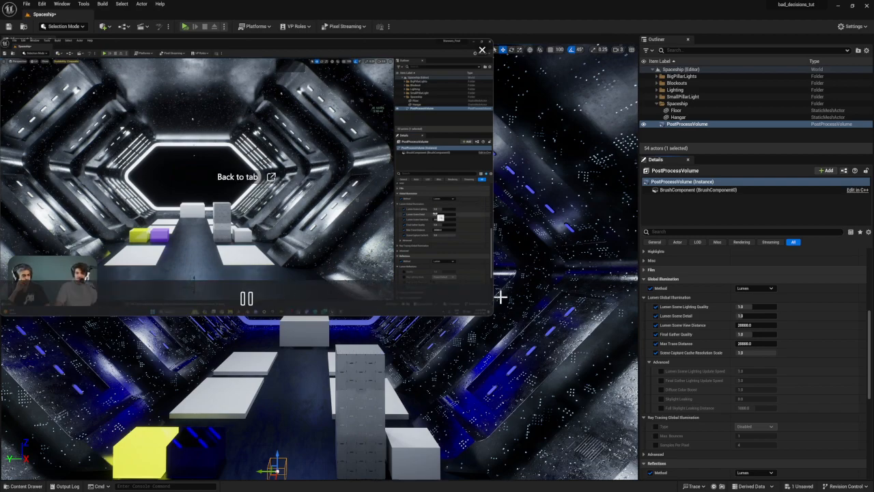
# Step: Try a Lumen Scene Detail of 0.25 on the PostProcessVolume, and return the value to 1
pyautogui.click(749, 316)
pyautogui.write('0.25')
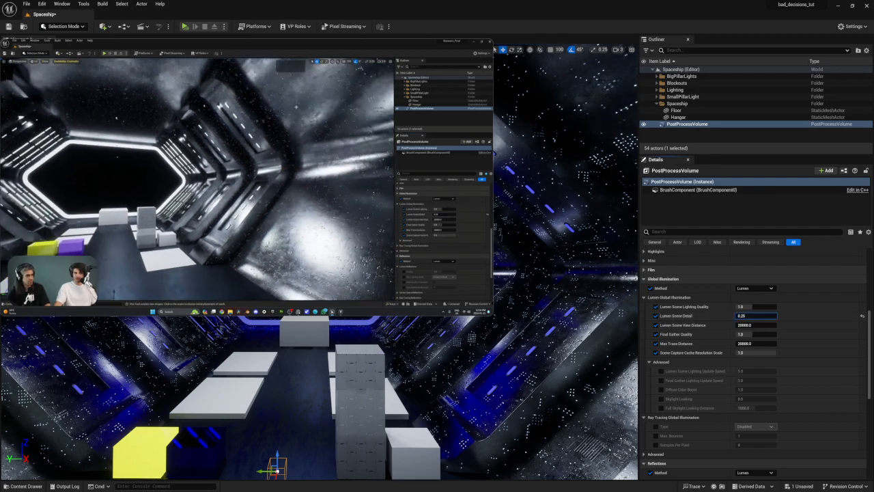
pyautogui.moveTo(736, 316); pyautogui.dragTo(767, 316)
pyautogui.write('0.25')
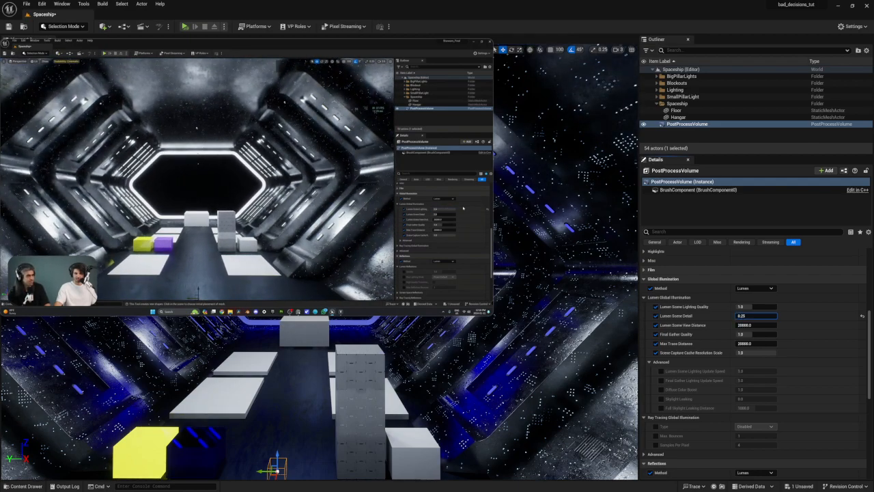
pyautogui.click(755, 316)
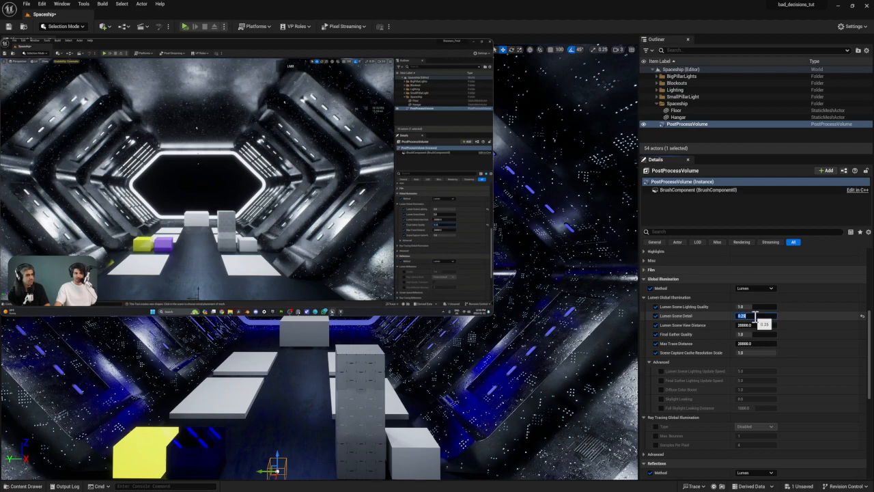
pyautogui.write('1')
pyautogui.press('Return')
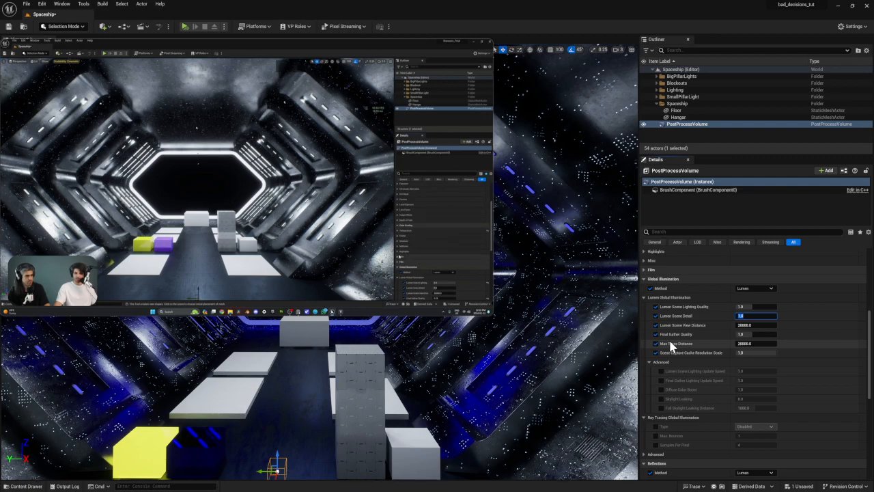
# Step: Collapse the Lumen Global Illumination and Ray Tracing Global Illumination groups of the PostProcessVolume
pyautogui.scroll(-1, 679, 348)
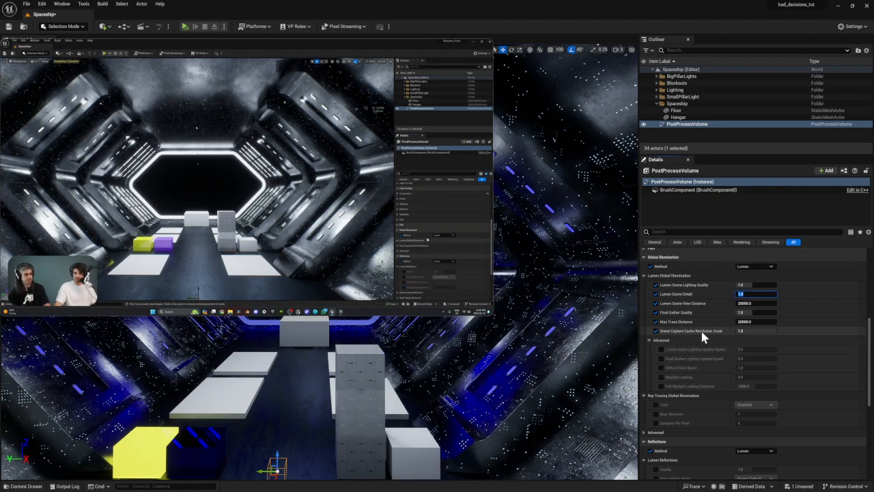
pyautogui.click(643, 275)
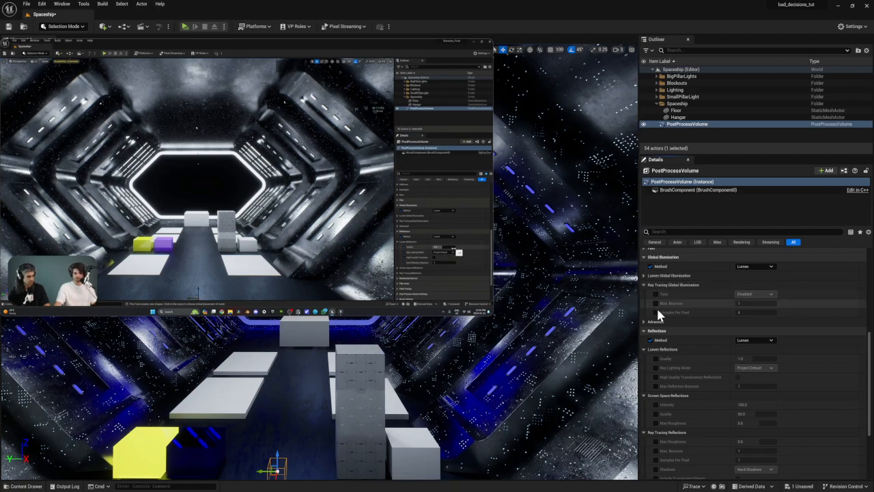
pyautogui.click(659, 276)
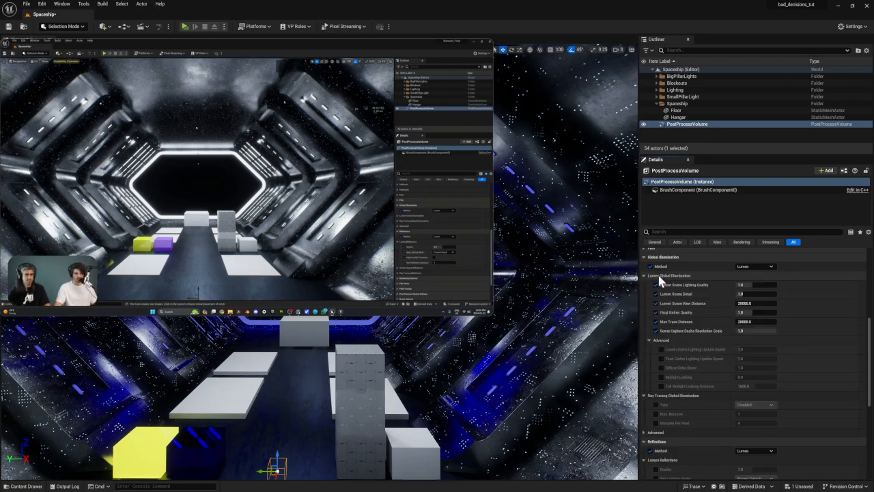
pyautogui.click(659, 277)
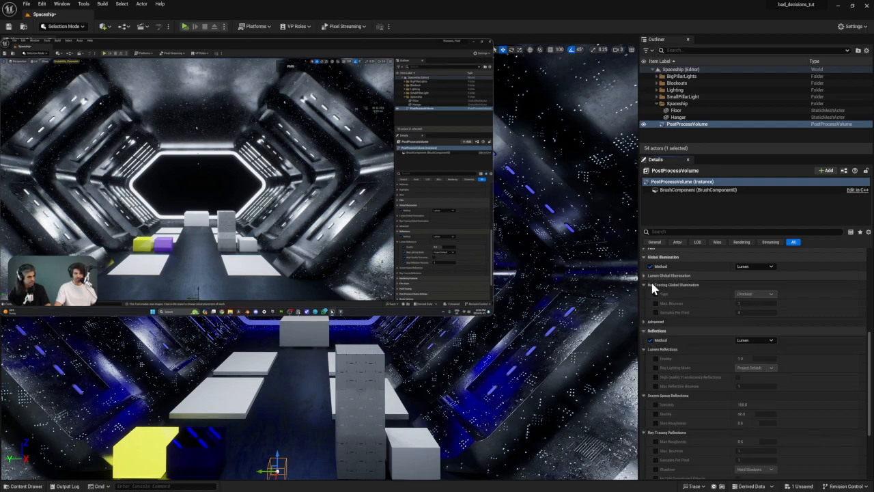
pyautogui.click(652, 284)
pyautogui.moveTo(214, 296)
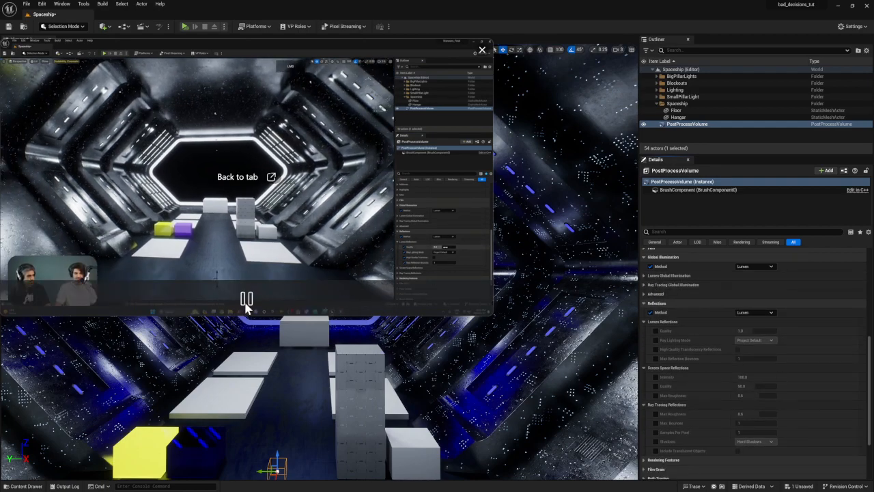
# Step: Enable the Lumen Reflections overrides for Quality, Ray Lighting Mode, High Quality Translucency Reflections and Max Reflection Bounces
pyautogui.click(650, 321)
pyautogui.click(651, 321)
pyautogui.moveTo(425, 312)
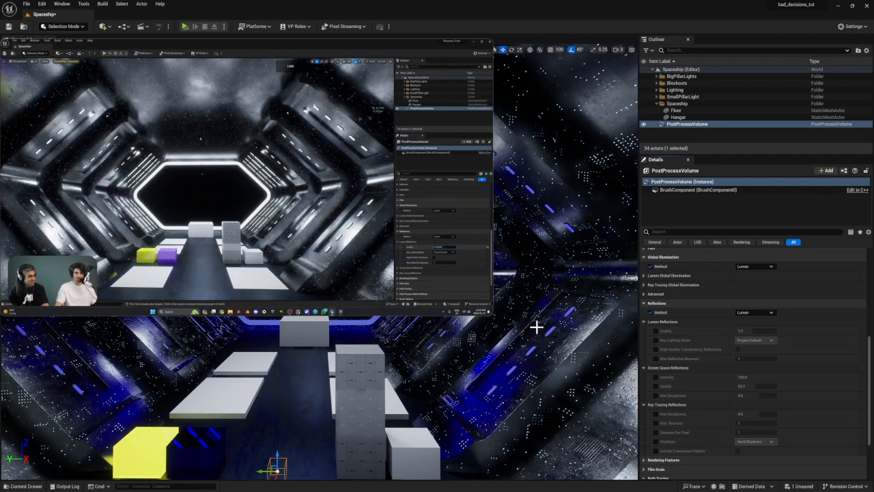
pyautogui.click(655, 330)
pyautogui.click(654, 339)
pyautogui.click(656, 348)
pyautogui.click(654, 358)
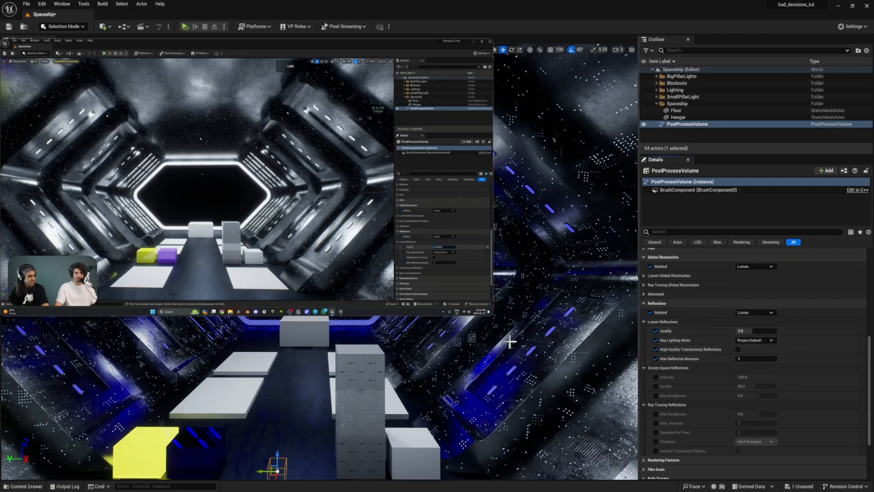
pyautogui.moveTo(448, 255)
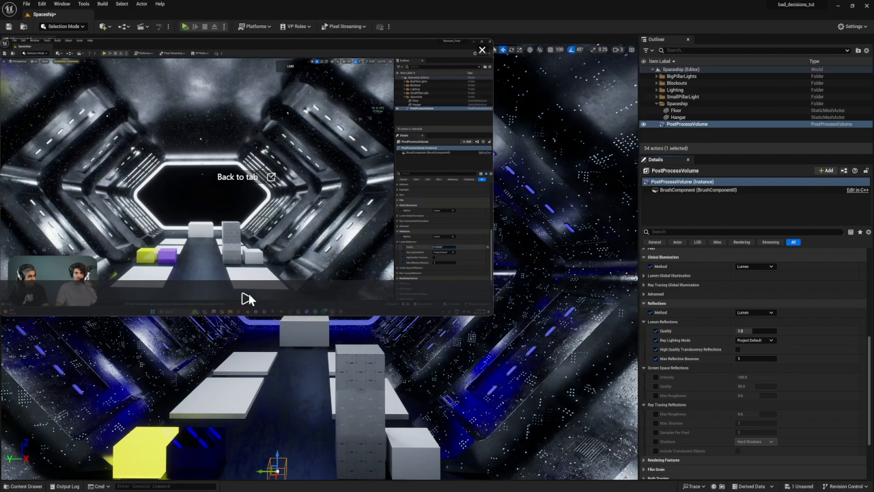
# Step: Try Lumen Reflections Quality at 0.25 and 40, and return the value to 1
pyautogui.click(739, 330)
pyautogui.write('0.25')
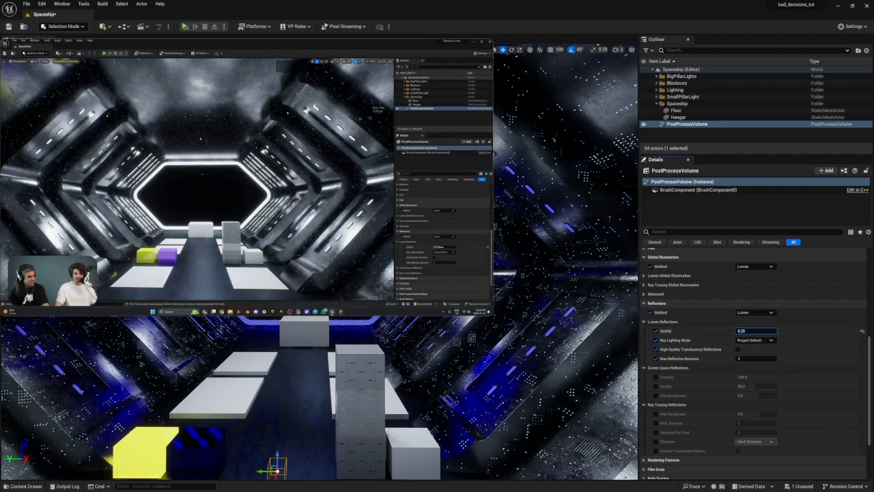
pyautogui.click(747, 331)
pyautogui.write('4.0')
pyautogui.press('Return')
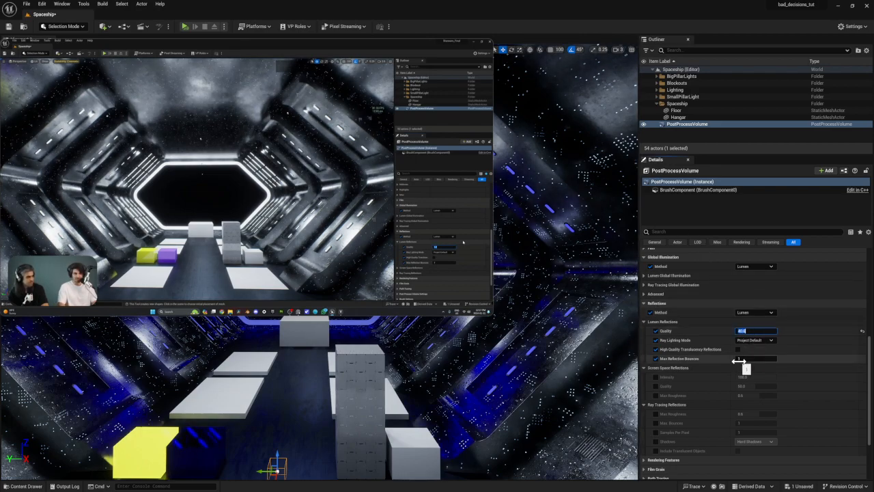
pyautogui.click(797, 327)
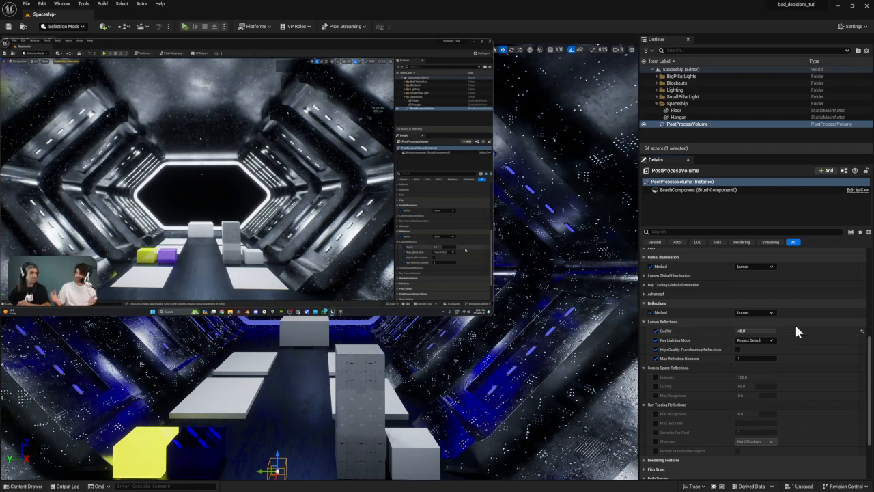
pyautogui.click(745, 330)
pyautogui.write('1')
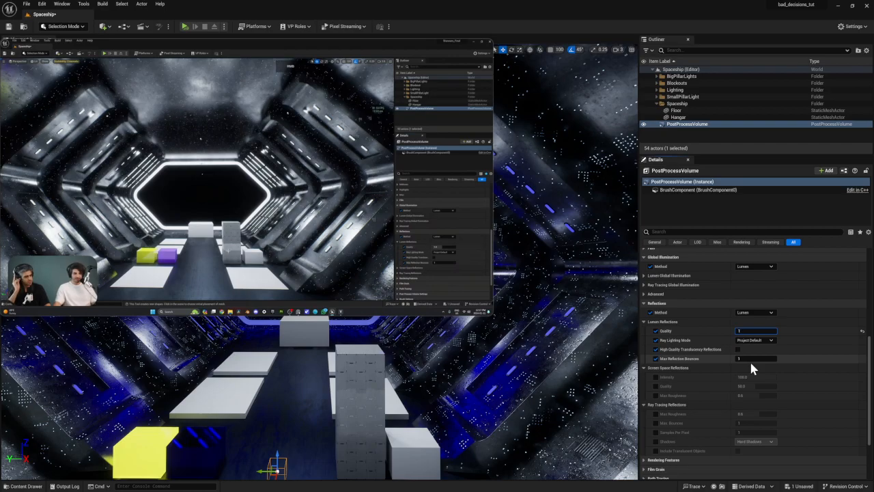
pyautogui.press('Return')
# Step: Fly down among the hangar's blockout boxes to examine the Lumen reflections on their faces and the floor
pyautogui.moveTo(585, 305); pyautogui.dragTo(527, 320, button='right')
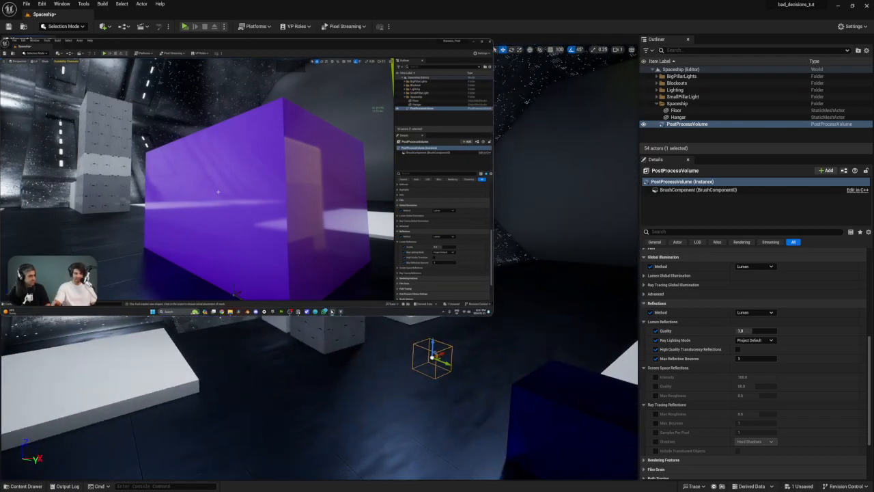
pyautogui.moveTo(321, 383); pyautogui.dragTo(207, 372, button='right')
# Step: Pause the tutorial video and open the Project Settings window
pyautogui.moveTo(490, 224)
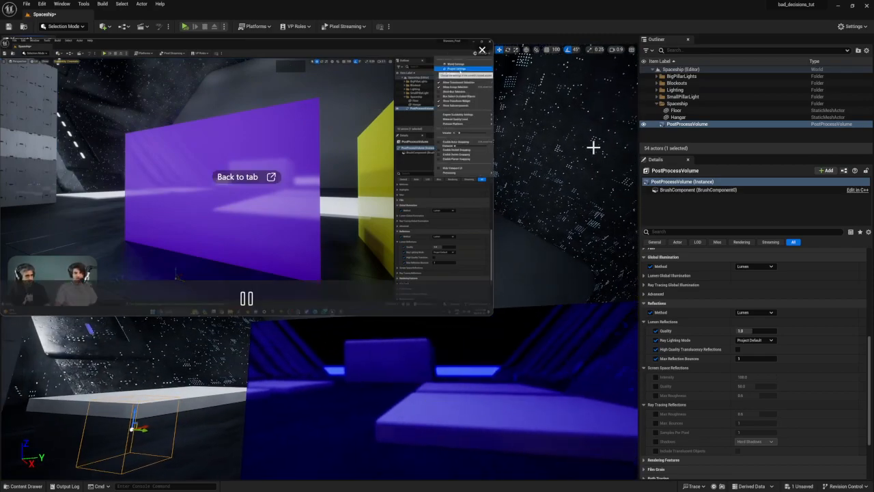
pyautogui.click(246, 297)
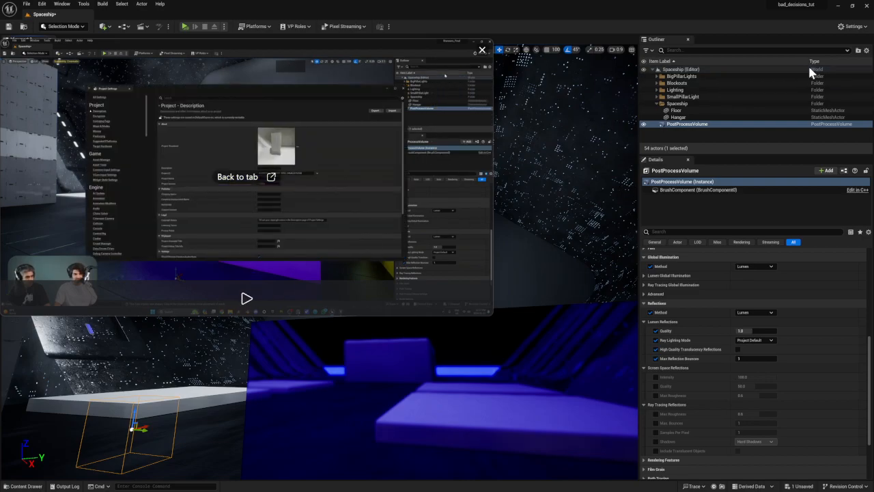
pyautogui.click(846, 26)
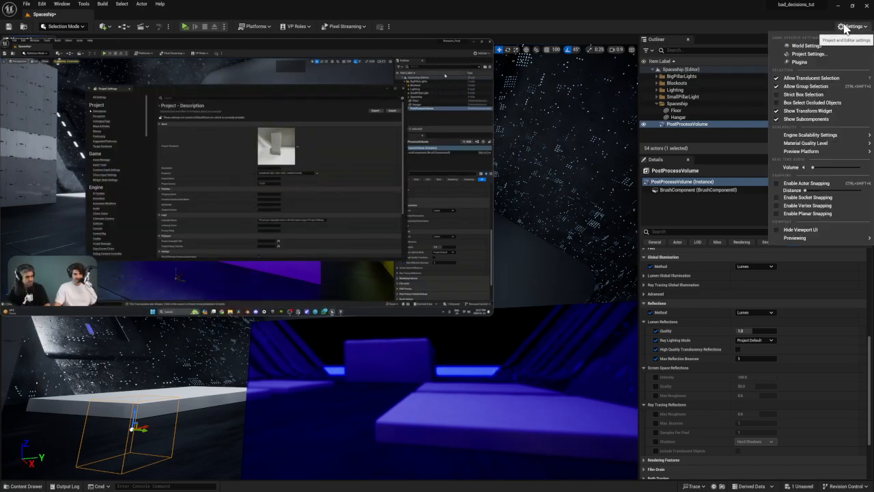
pyautogui.click(807, 53)
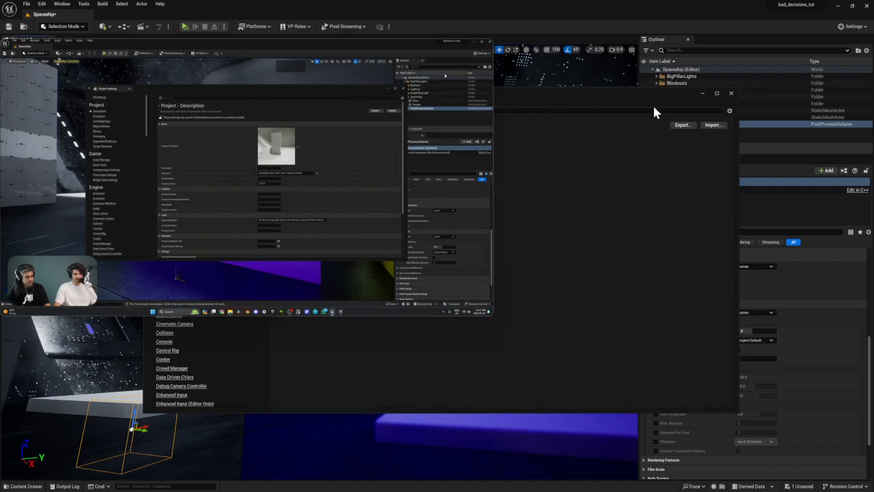
pyautogui.click(730, 94)
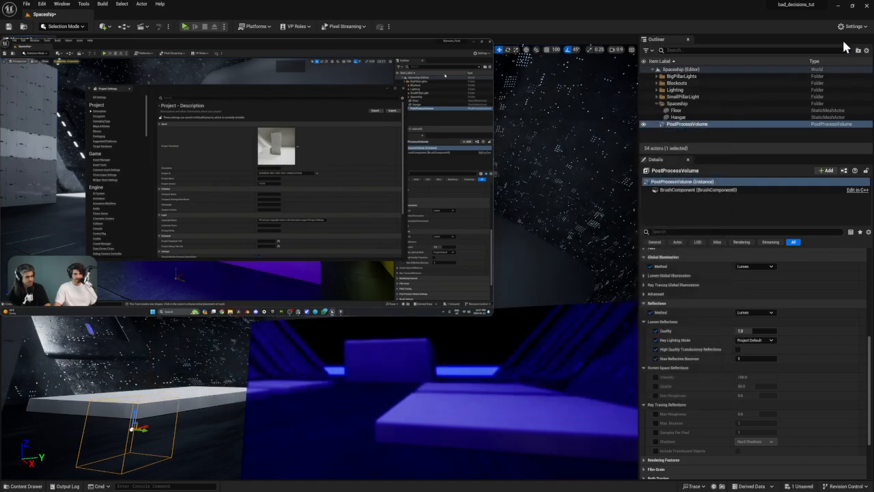
pyautogui.click(852, 26)
pyautogui.click(807, 55)
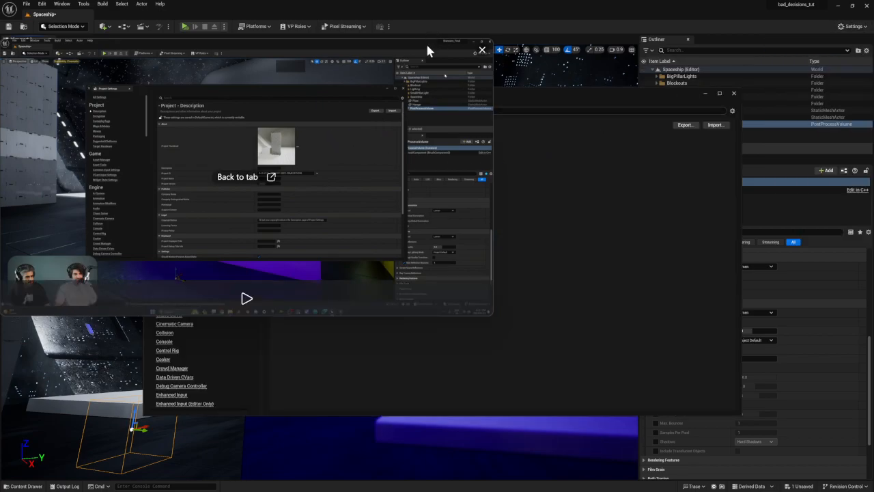
# Step: Move the tutorial video overlay off the Project Settings category list, and play it up to the Engine Rendering page before pausing
pyautogui.moveTo(428, 46); pyautogui.dragTo(707, 99)
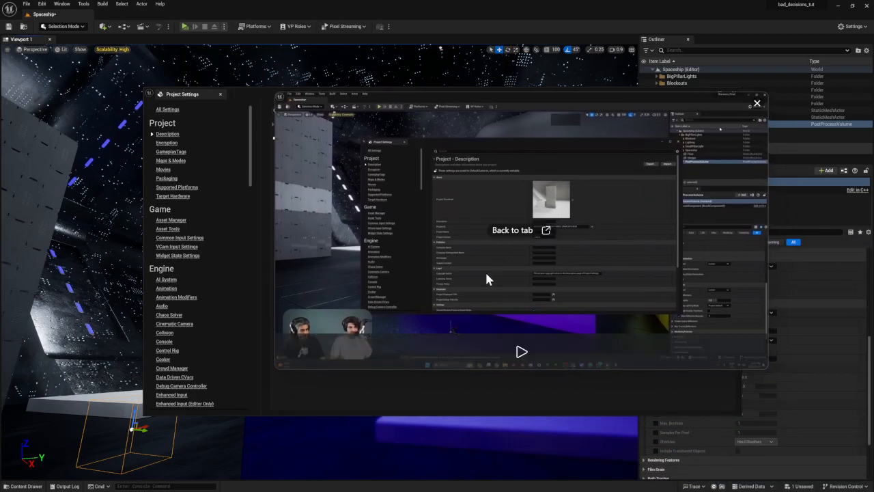
pyautogui.moveTo(403, 108); pyautogui.dragTo(389, 51)
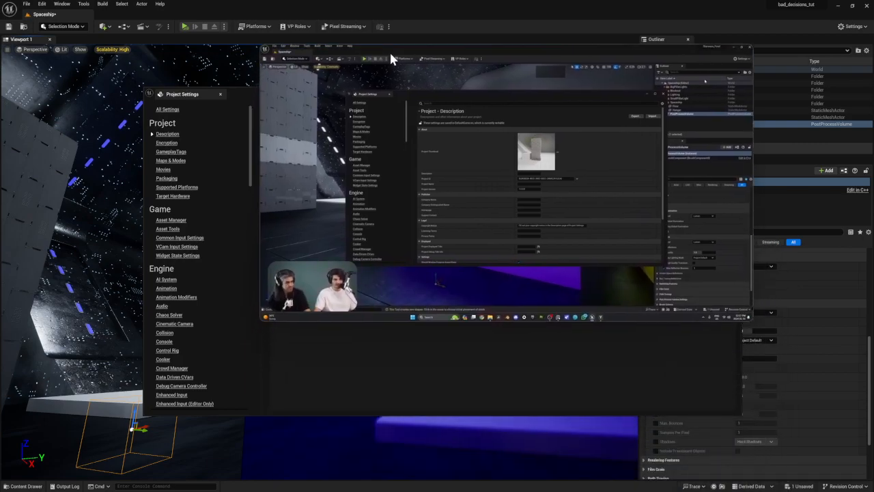
pyautogui.click(505, 307)
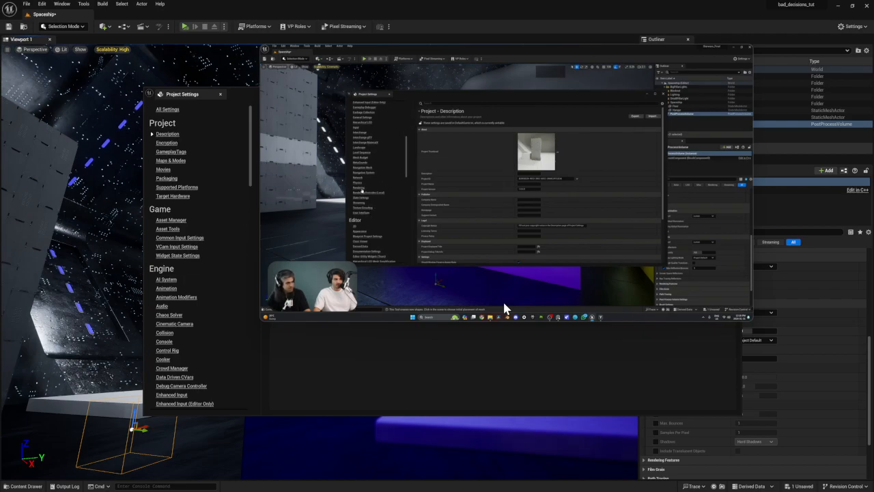
pyautogui.click(504, 303)
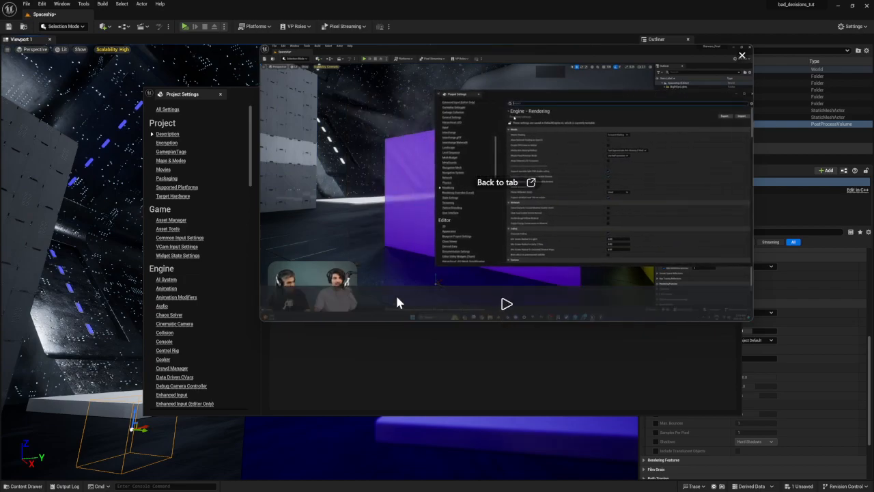
# Step: Show the Engine Rendering category in Project Settings
pyautogui.scroll(-5, 173, 199)
pyautogui.scroll(-3, 174, 231)
pyautogui.click(166, 325)
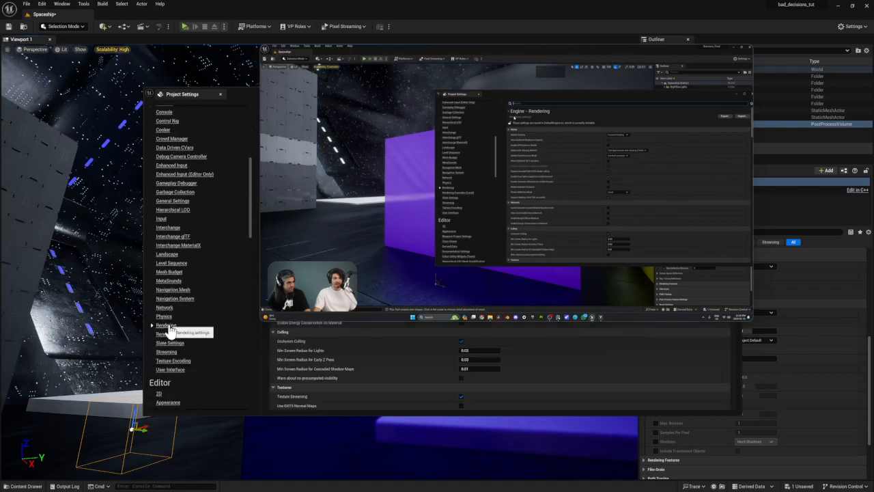
# Step: Shrink the tutorial video overlay and move it off the Rendering settings so their options are uncovered
pyautogui.moveTo(379, 46)
pyautogui.moveTo(370, 67); pyautogui.dragTo(309, 99)
pyautogui.moveTo(688, 355); pyautogui.dragTo(498, 195)
pyautogui.moveTo(312, 101); pyautogui.dragTo(147, 105)
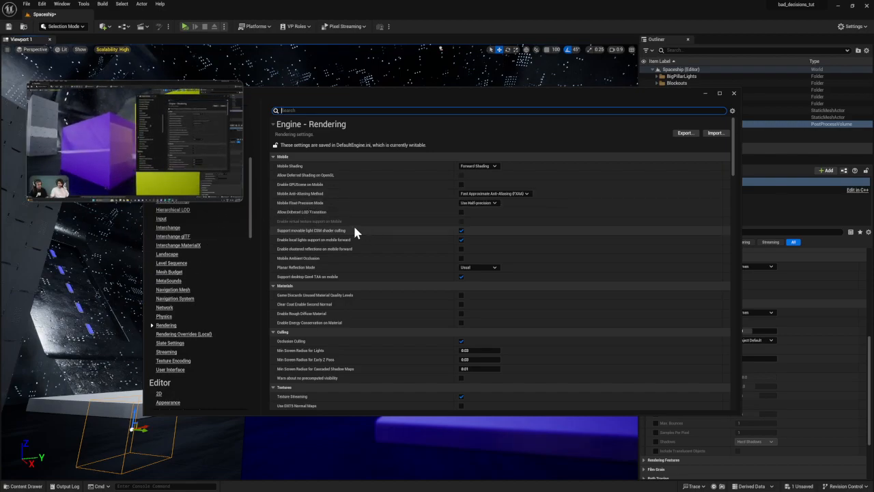
# Step: Enable Use Hardware Ray Tracing when available in the Lumen section of the Rendering settings
pyautogui.scroll(-3, 332, 204)
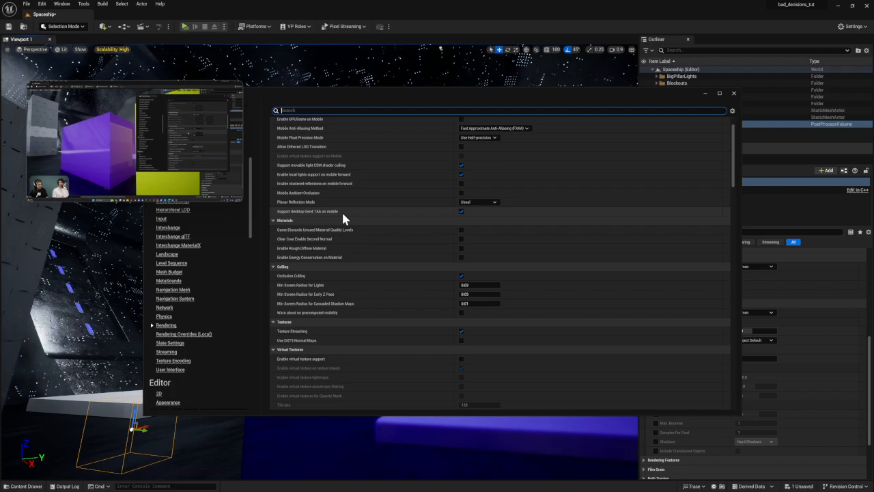
pyautogui.scroll(-2, 342, 217)
pyautogui.scroll(-1, 343, 214)
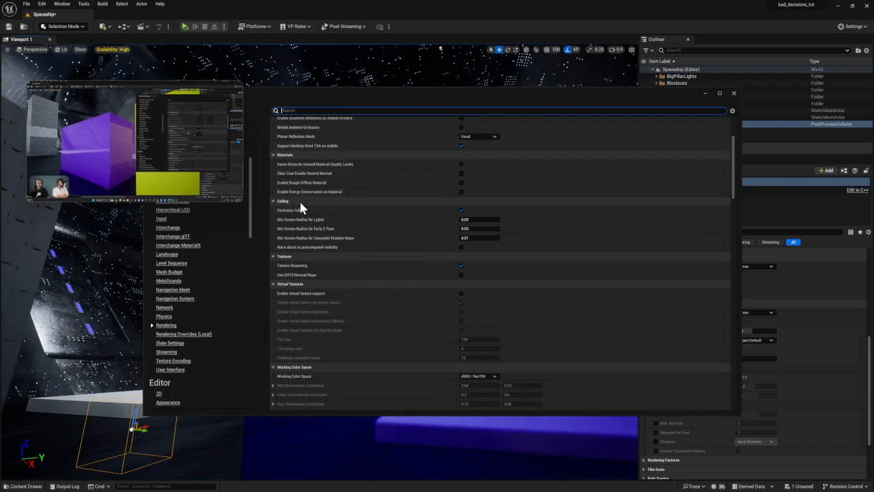
pyautogui.scroll(2, 332, 212)
pyautogui.moveTo(210, 172)
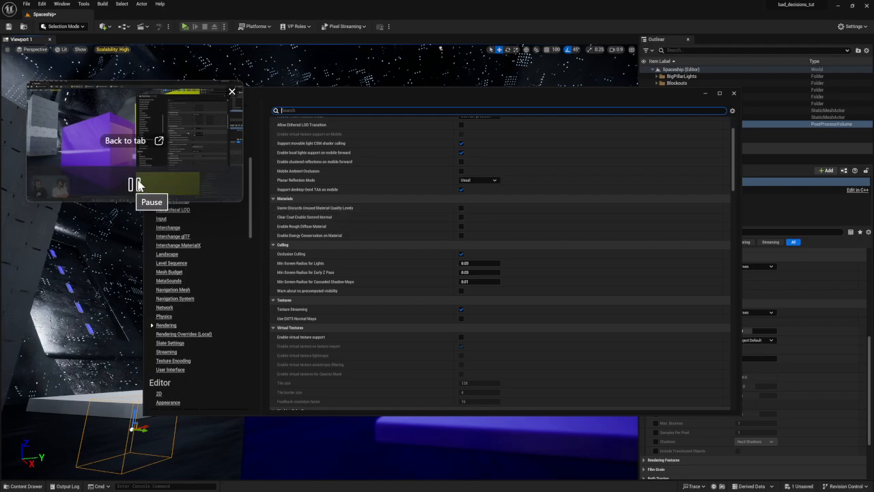
pyautogui.scroll(4, 339, 207)
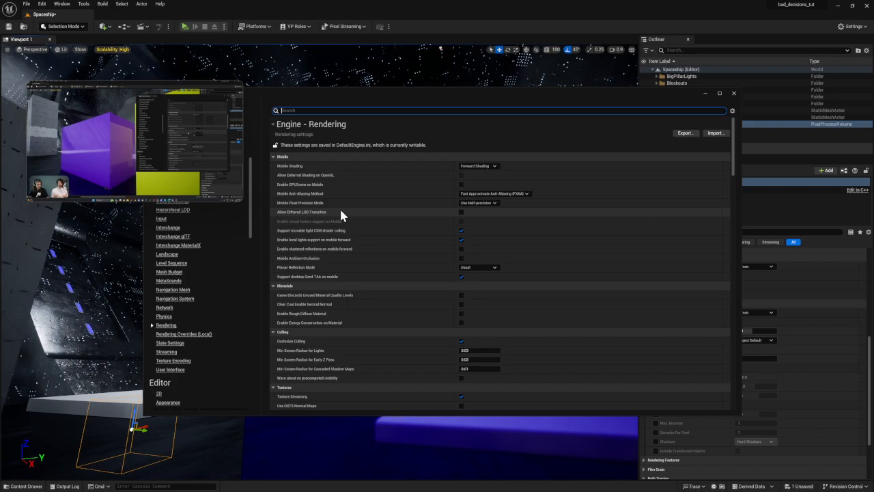
pyautogui.scroll(-2, 341, 206)
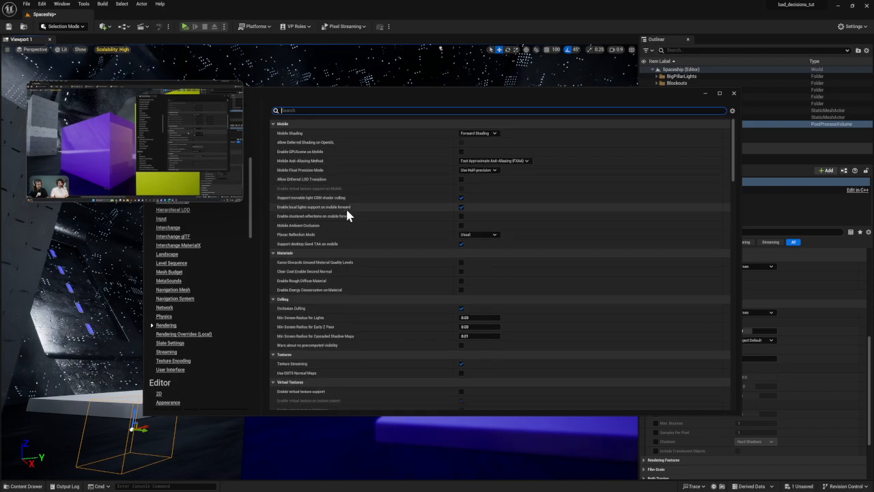
pyautogui.scroll(-1, 345, 207)
pyautogui.moveTo(116, 193)
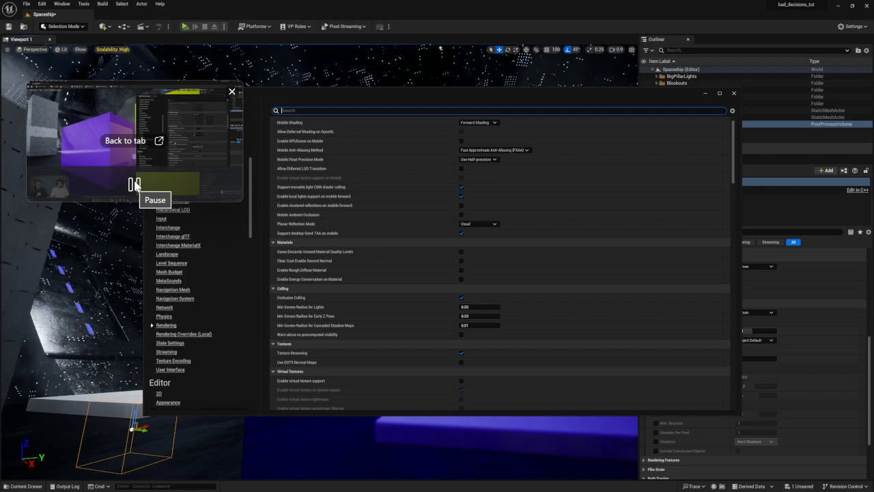
pyautogui.scroll(-8, 340, 308)
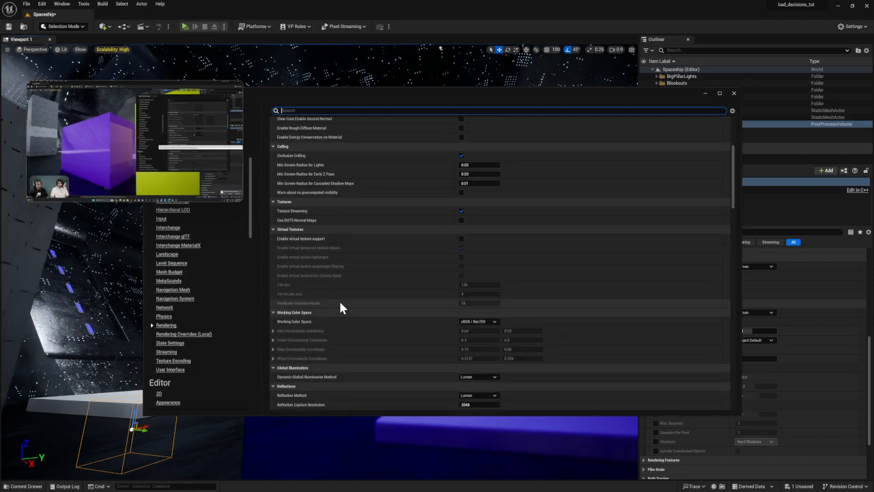
pyautogui.scroll(-4, 338, 299)
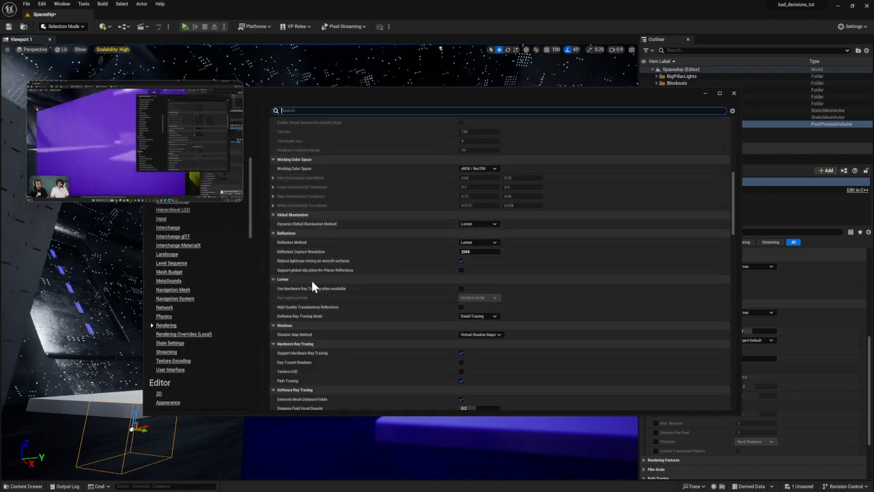
pyautogui.click(461, 288)
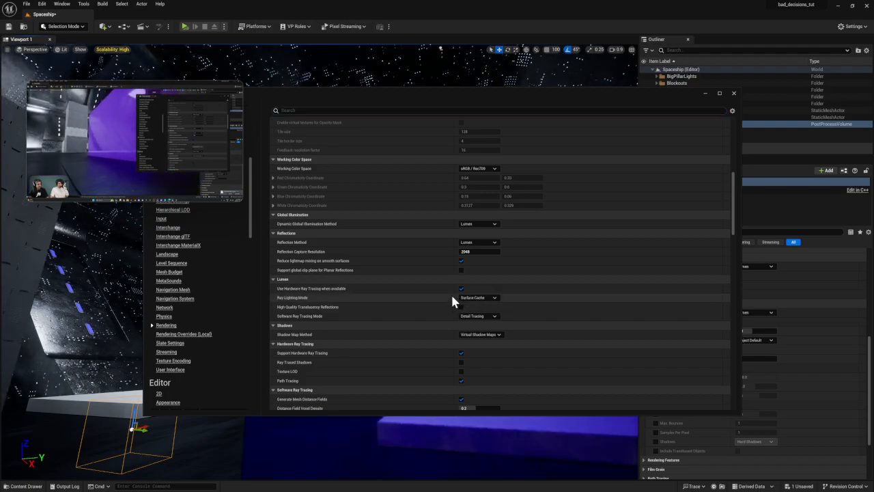
# Step: Move the Project Settings window aside to uncover the viewport, and turn the camera to examine the reflections on the large reflective cube
pyautogui.moveTo(435, 95); pyautogui.dragTo(737, 93)
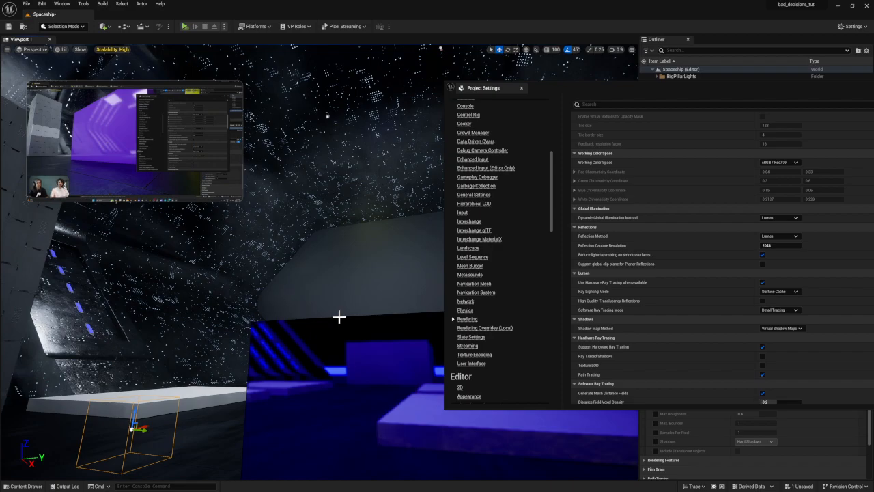
pyautogui.moveTo(636, 89); pyautogui.dragTo(691, 99)
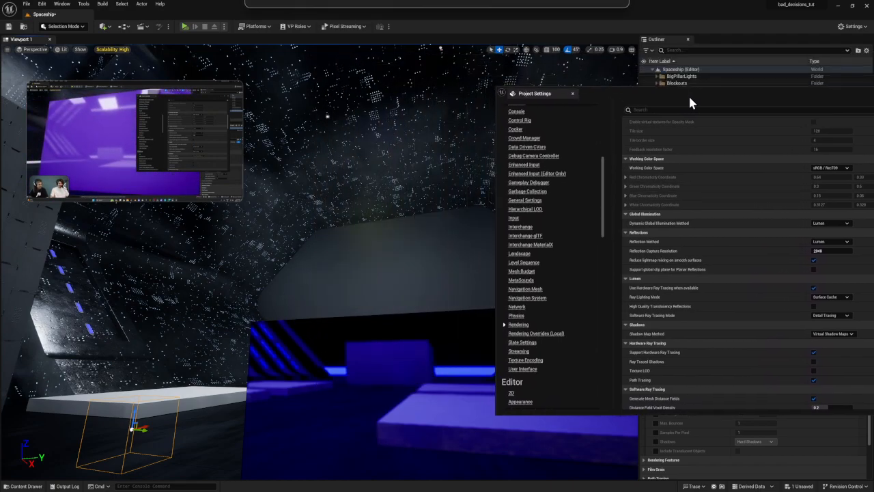
pyautogui.moveTo(400, 393); pyautogui.dragTo(361, 411, button='right')
pyautogui.press('w')
pyautogui.moveTo(621, 89); pyautogui.dragTo(562, 75)
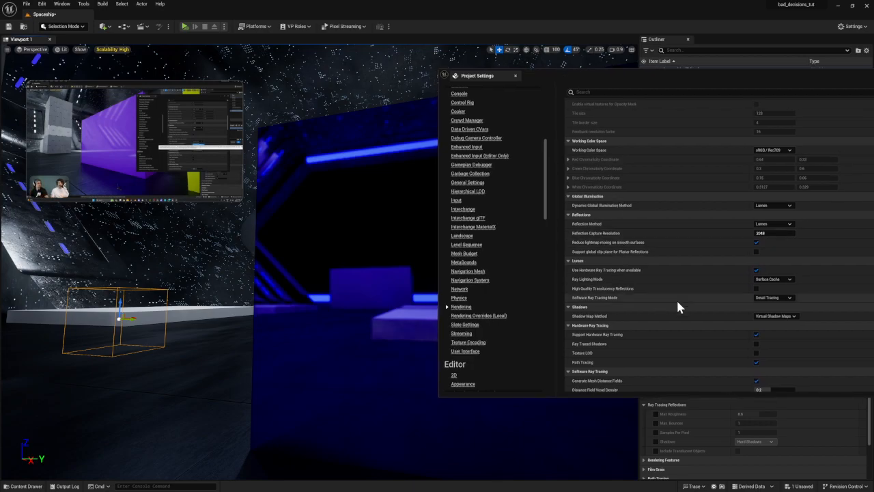
# Step: Set the project's Lumen Ray Lighting Mode to Hit Lighting for Reflections and close the Project Settings
pyautogui.click(777, 280)
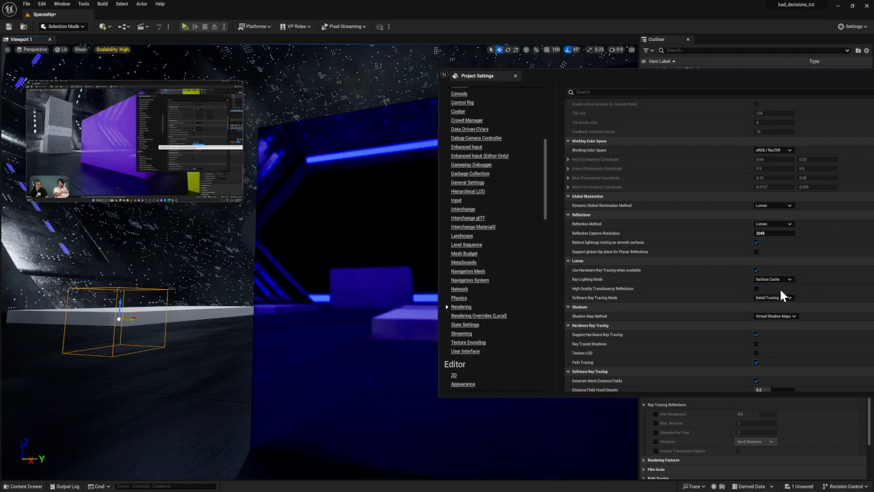
pyautogui.click(780, 290)
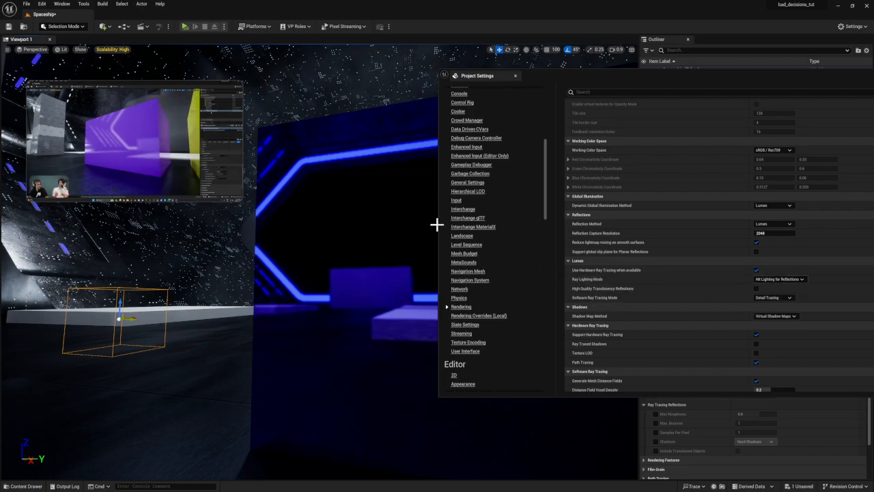
pyautogui.moveTo(116, 167)
pyautogui.moveTo(667, 71); pyautogui.dragTo(408, 107)
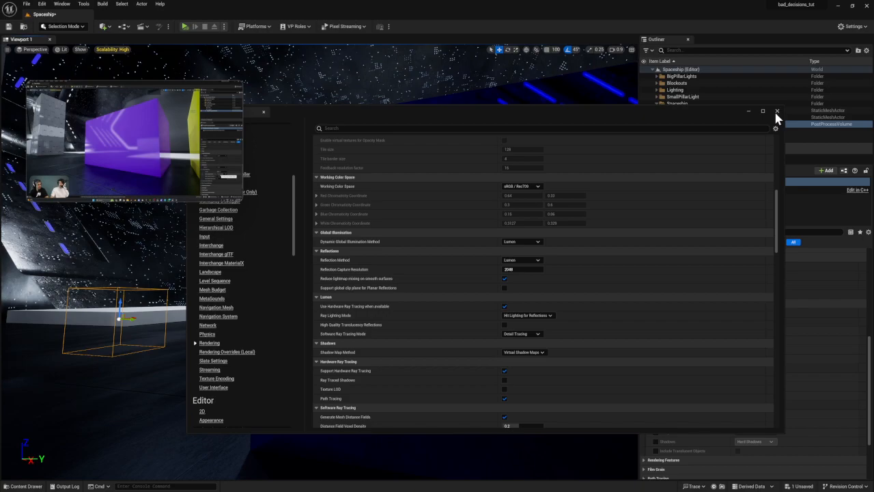
pyautogui.click(777, 111)
# Step: Enlarge the tutorial video overlay to watch the Ray Lighting Mode demonstration, and shrink it again to uncover the viewport
pyautogui.moveTo(234, 198); pyautogui.dragTo(444, 349)
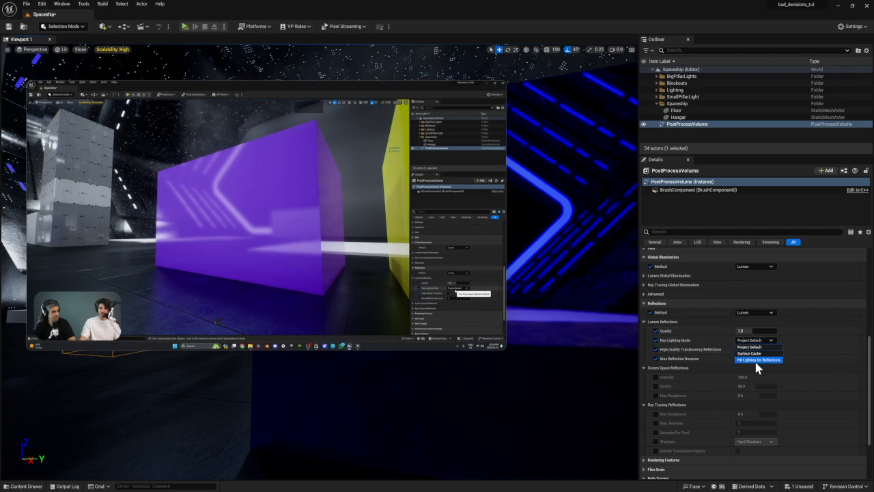
pyautogui.moveTo(353, 332)
pyautogui.click(259, 334)
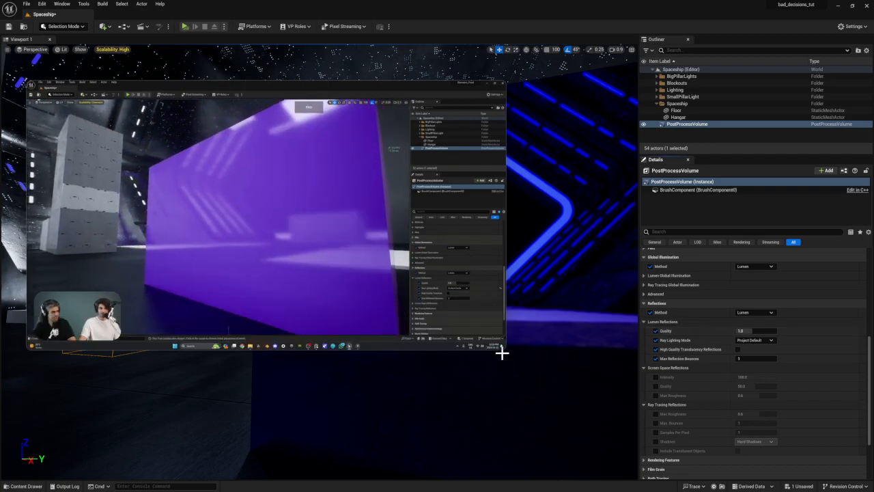
pyautogui.moveTo(500, 347); pyautogui.dragTo(285, 225)
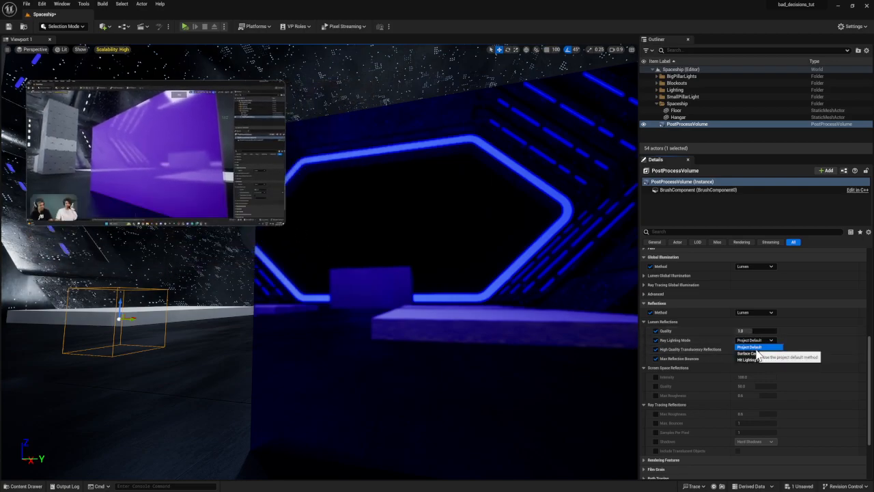
# Step: Try Surface Cache as the PostProcessVolume's Lumen Reflections Ray Lighting Mode, and set it to Hit Lighting for Reflections
pyautogui.click(754, 352)
pyautogui.click(740, 358)
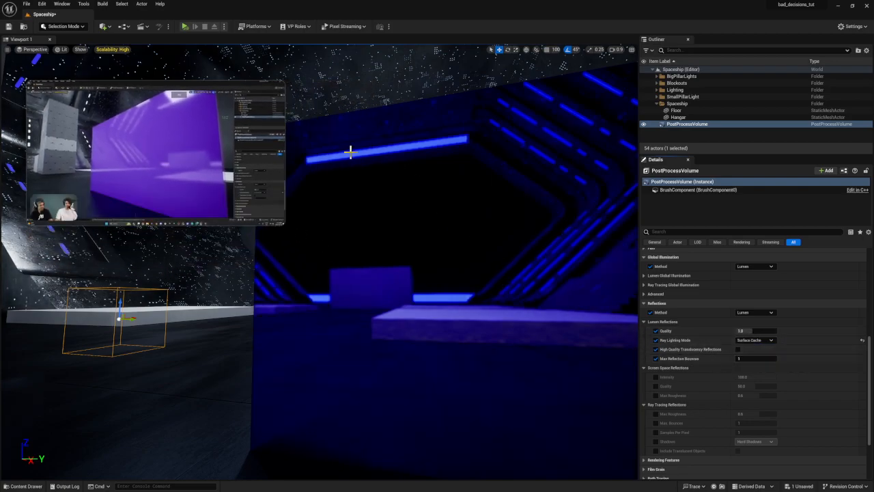
pyautogui.click(740, 340)
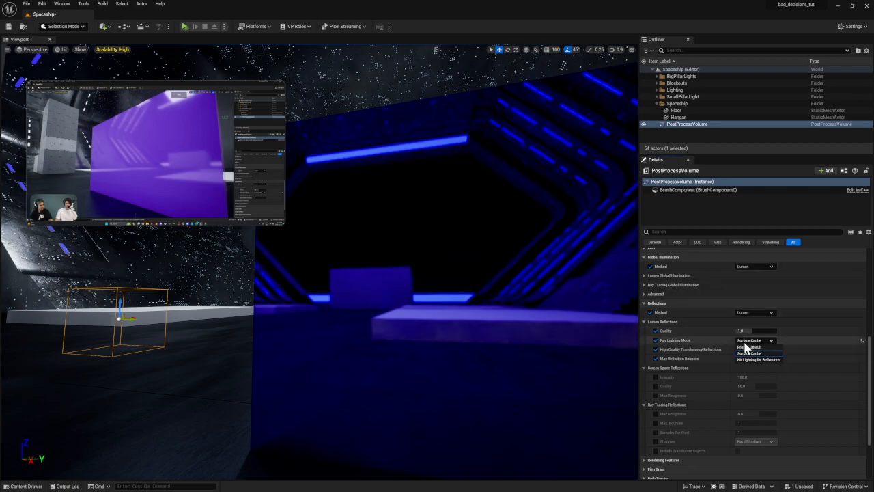
pyautogui.click(754, 360)
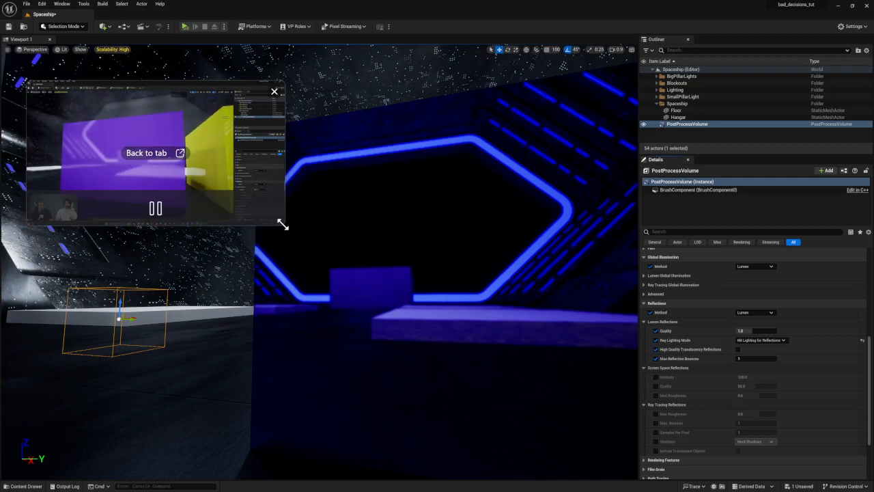
# Step: Enlarge the tutorial video overlay to watch its ending, turn the view along the reflective cube, and shrink the overlay
pyautogui.moveTo(282, 225); pyautogui.dragTo(371, 297)
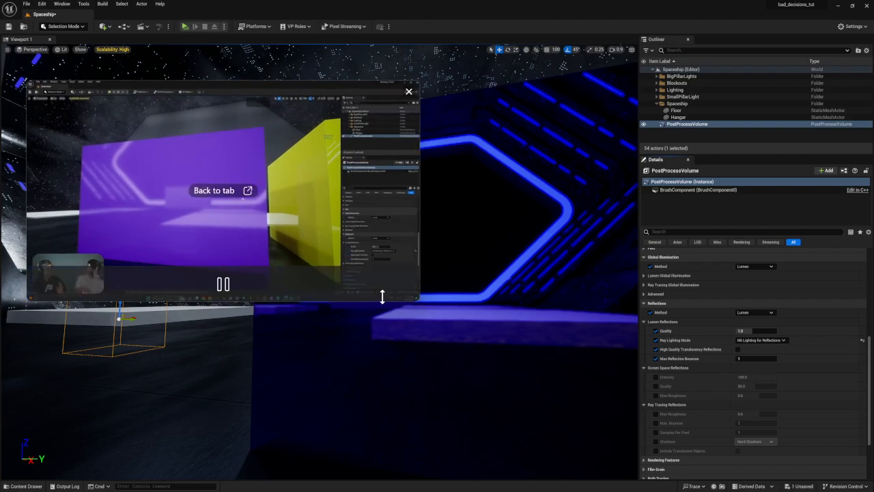
pyautogui.moveTo(464, 341); pyautogui.dragTo(554, 294, button='right')
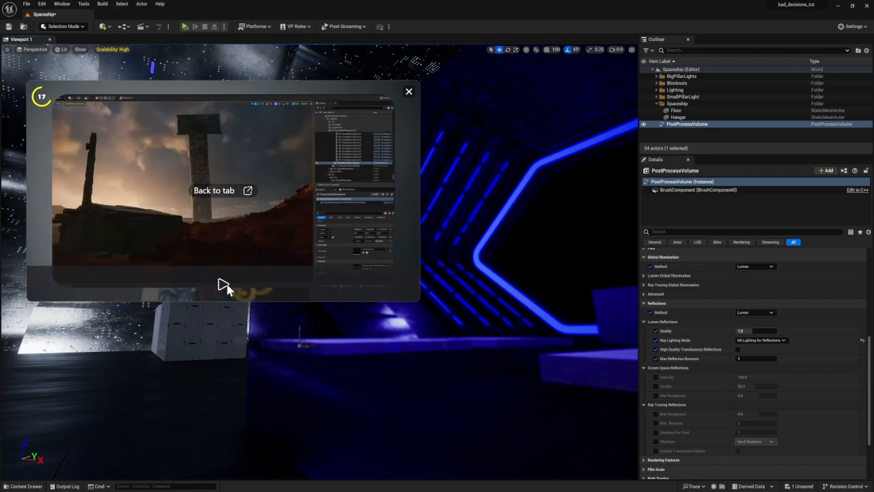
pyautogui.moveTo(410, 292); pyautogui.dragTo(275, 195)
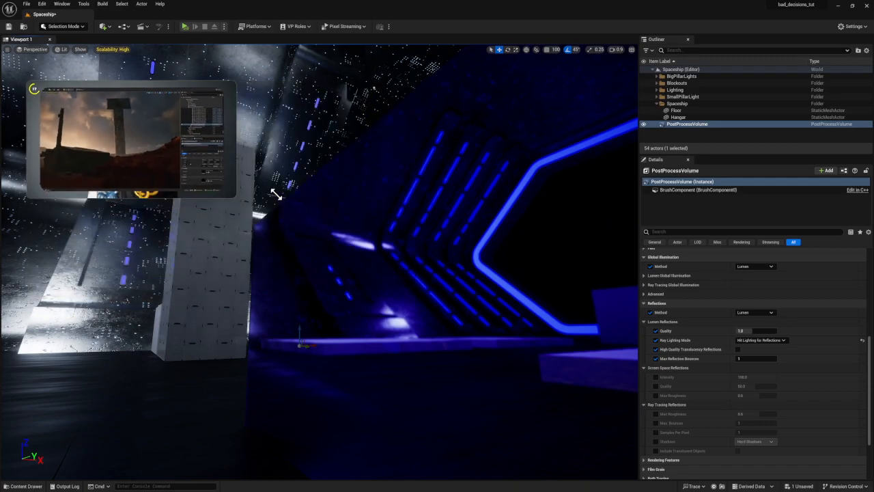
# Step: Reselect the PostProcessVolume and try Surface Cache as its Lumen Reflections Ray Lighting Mode to compare the cube's reflections
pyautogui.click(343, 315)
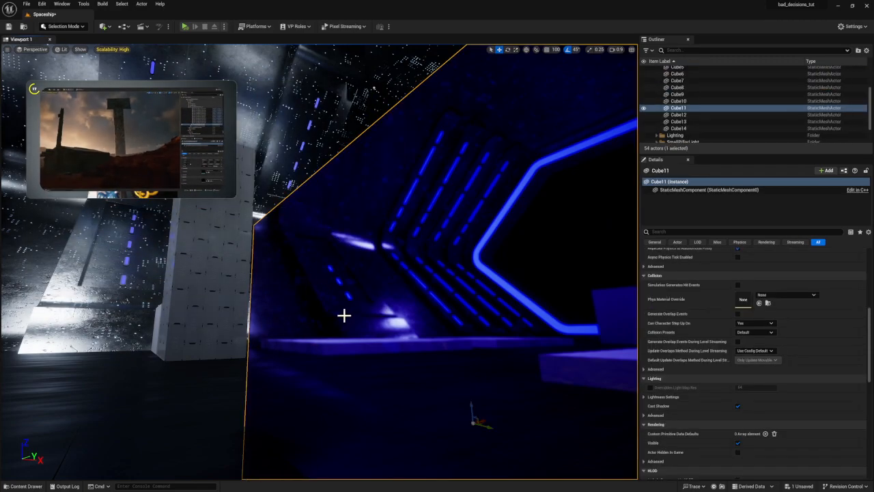
pyautogui.moveTo(338, 319)
pyautogui.mouseDown(button='right')
pyautogui.moveTo(340, 355)
pyautogui.moveTo(358, 398)
pyautogui.moveTo(346, 325)
pyautogui.mouseUp(button='right')
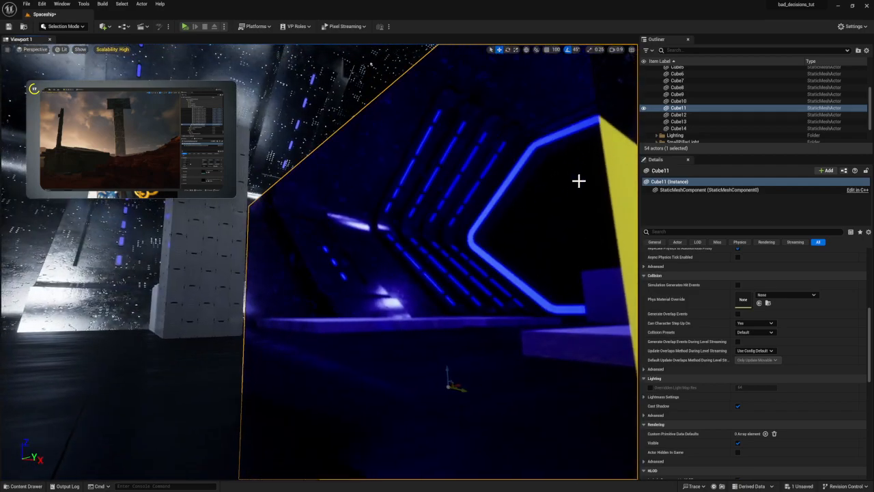
pyautogui.scroll(-1, 725, 123)
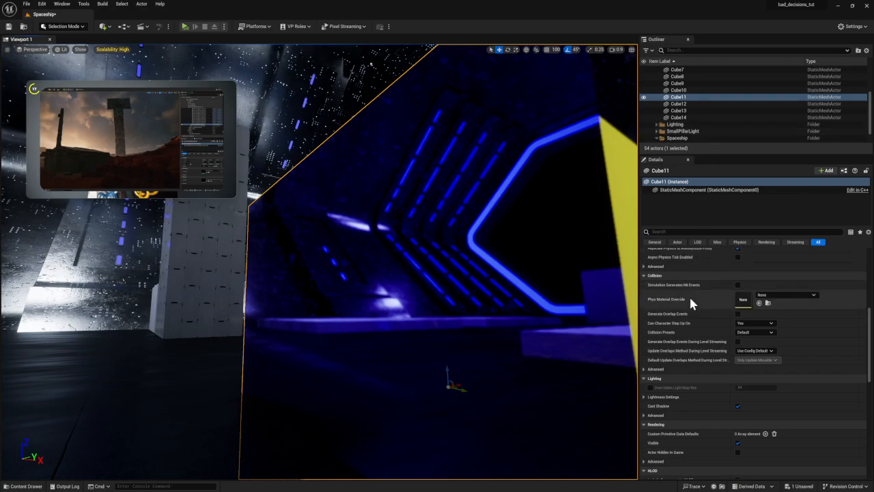
pyautogui.scroll(-2, 690, 131)
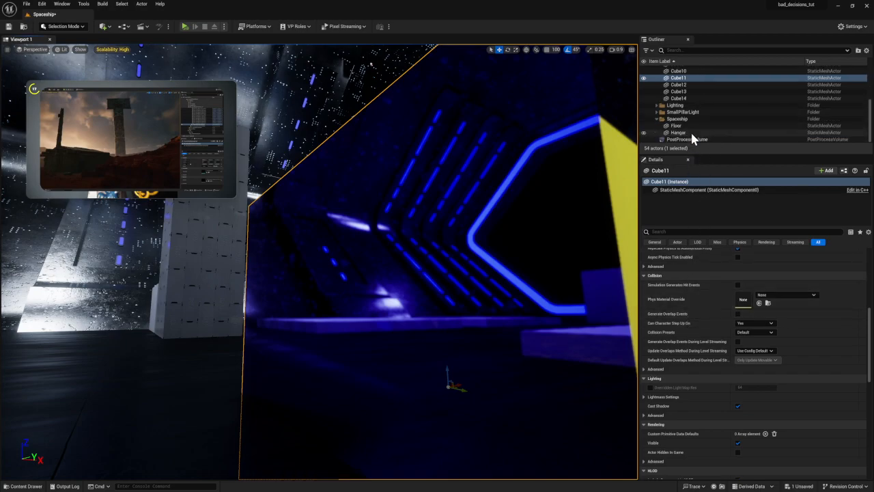
pyautogui.click(691, 139)
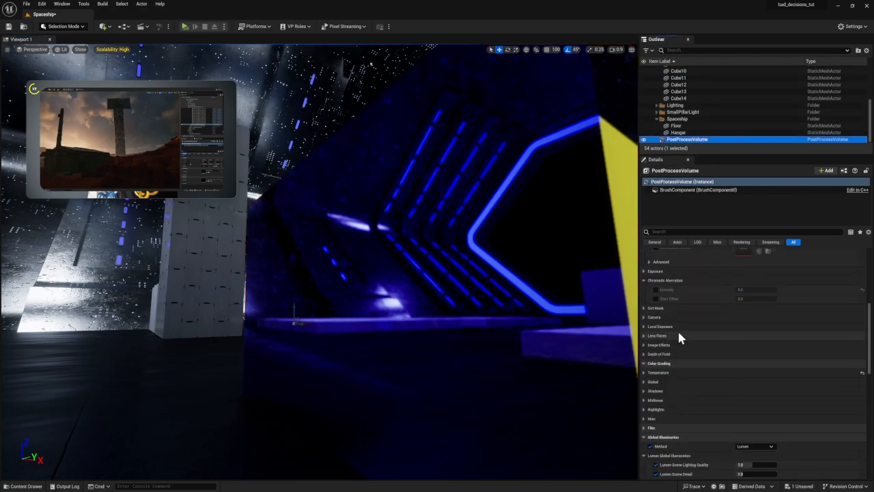
pyautogui.scroll(-5, 681, 328)
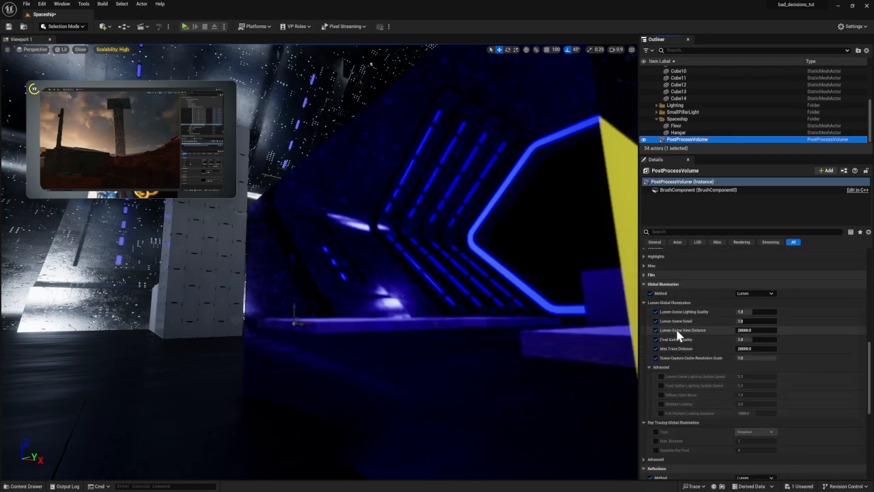
pyautogui.scroll(-5, 676, 332)
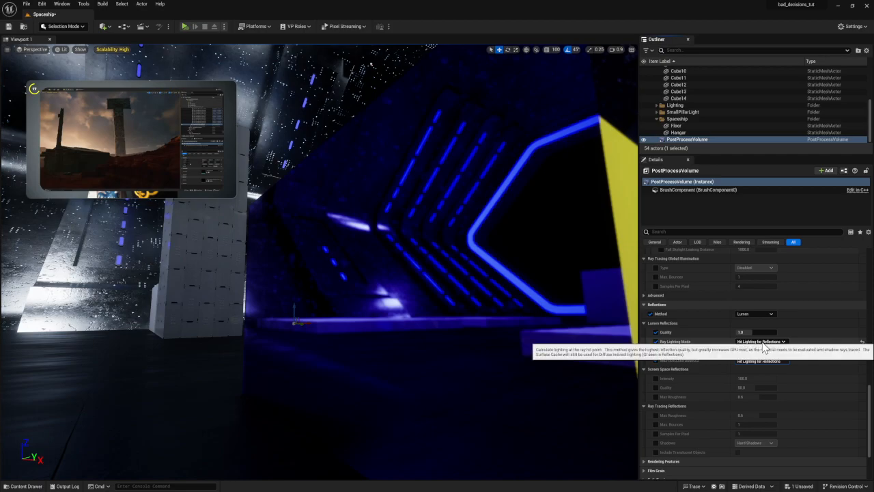
pyautogui.click(763, 341)
pyautogui.click(751, 353)
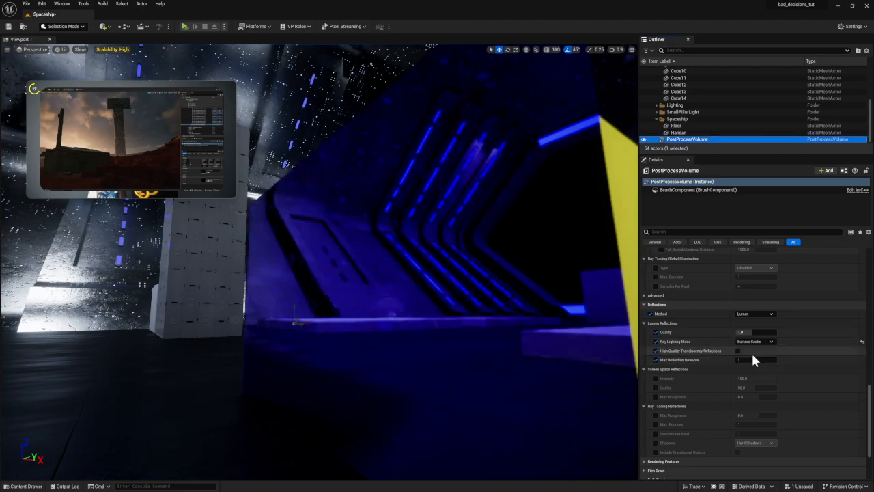
pyautogui.moveTo(400, 309); pyautogui.dragTo(345, 308, button='right')
# Step: Set the PostProcessVolume's Ray Lighting Mode back to Hit Lighting for Reflections and inspect the reflections on the cube
pyautogui.click(751, 341)
pyautogui.click(748, 344)
pyautogui.click(749, 344)
pyautogui.click(753, 362)
pyautogui.moveTo(536, 324)
pyautogui.mouseDown(button='right')
pyautogui.moveTo(505, 318)
pyautogui.moveTo(581, 317)
pyautogui.moveTo(525, 319)
pyautogui.mouseUp(button='right')
pyautogui.moveTo(338, 332)
pyautogui.mouseDown(button='right')
pyautogui.moveTo(314, 332)
pyautogui.moveTo(339, 333)
pyautogui.mouseUp(button='right')
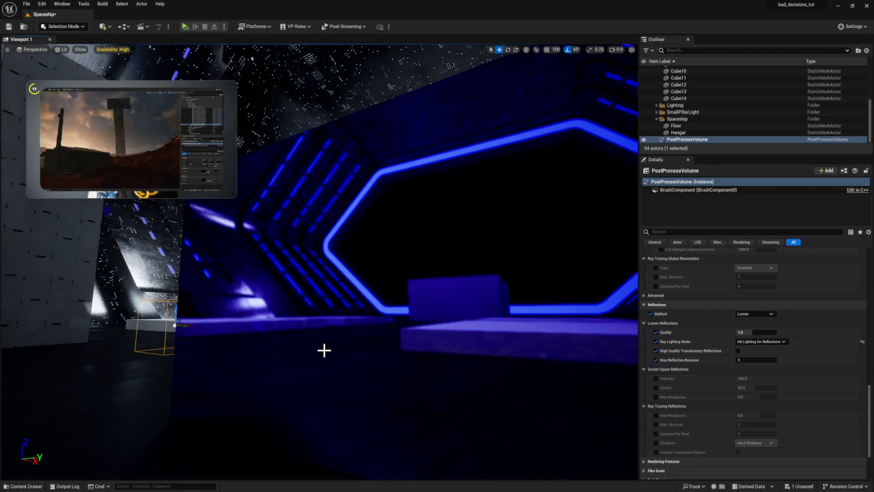
pyautogui.press('super')
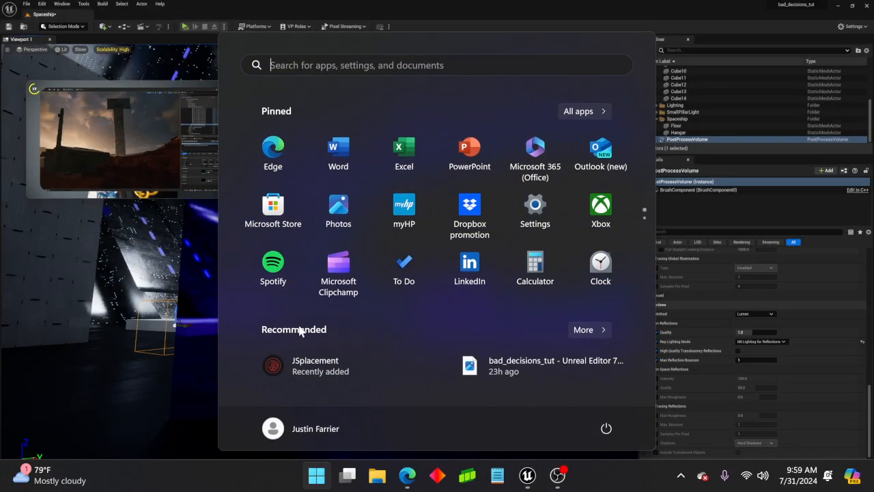
pyautogui.click(468, 477)
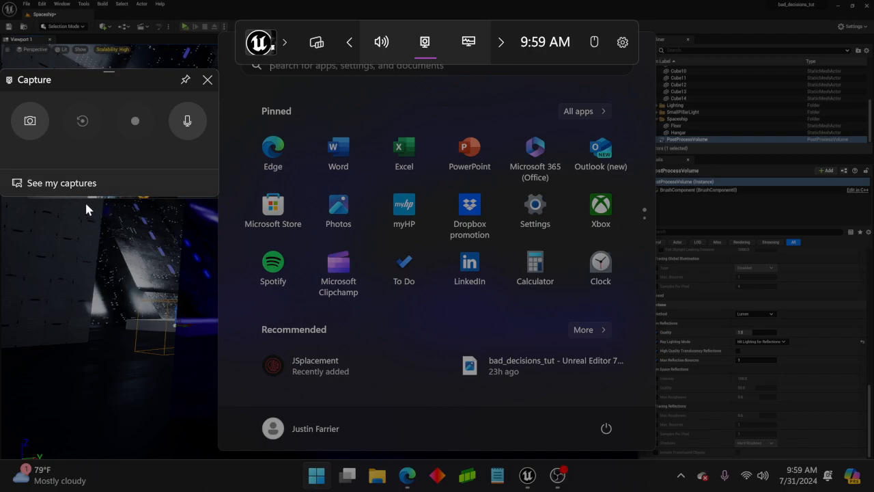
# Step: Check the Game Bar's capture gallery, return to the level editor, and dismiss the Game Bar overlay and its notification
pyautogui.click(64, 184)
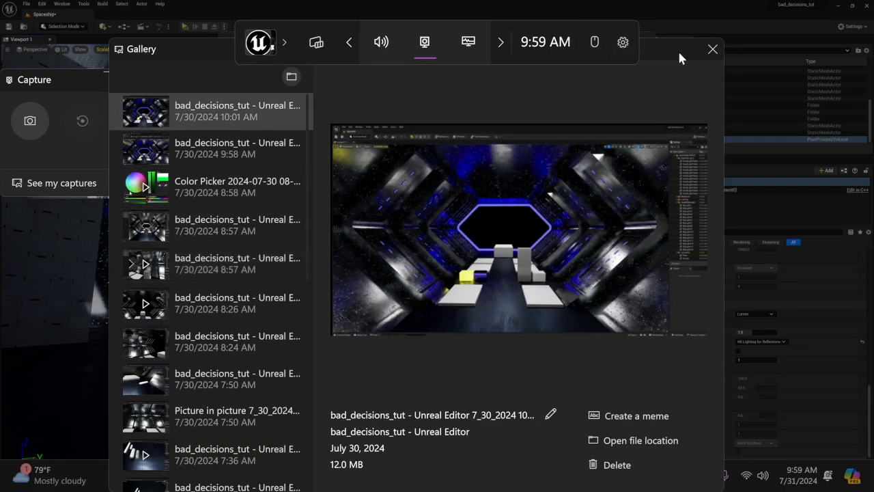
pyautogui.click(711, 49)
pyautogui.click(159, 379)
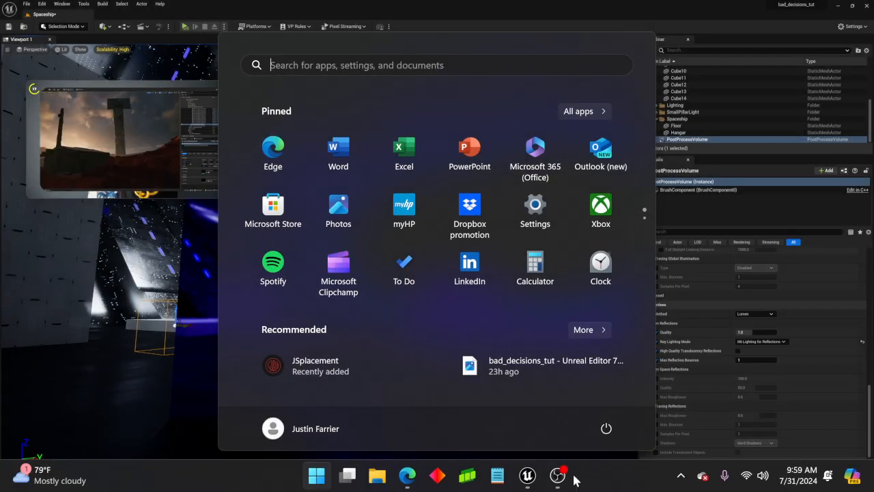
pyautogui.click(314, 480)
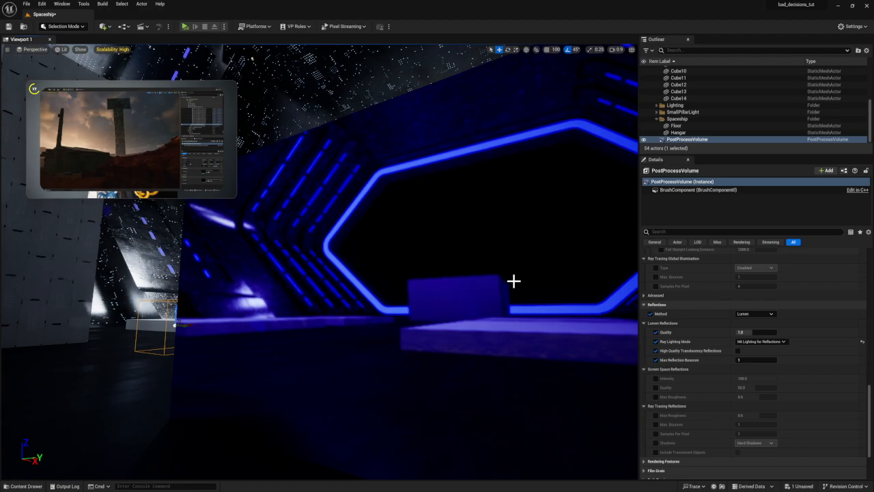
pyautogui.press('super+g')
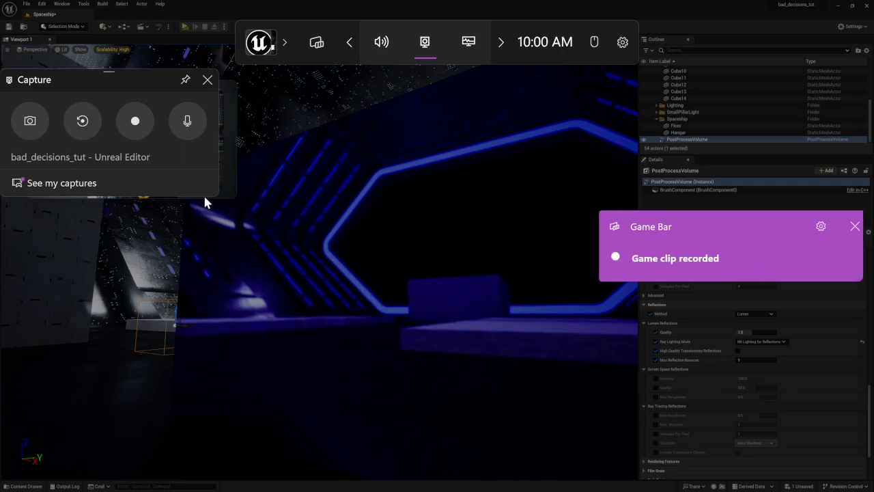
pyautogui.click(334, 172)
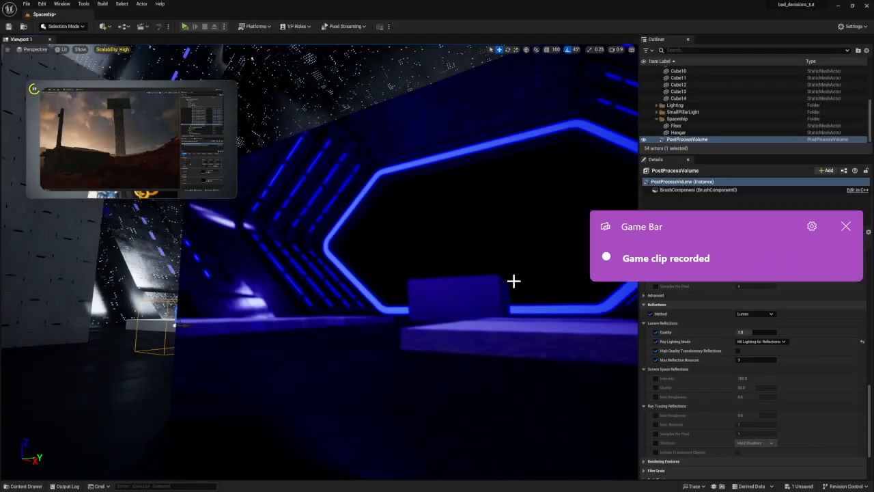
pyautogui.click(852, 225)
# Step: Try Surface Cache as the PostProcessVolume's Lumen Ray Lighting Mode while viewing the reflective cube, and restore Hit Lighting for Reflections
pyautogui.moveTo(458, 328)
pyautogui.mouseDown(button='right')
pyautogui.moveTo(434, 358)
pyautogui.moveTo(400, 326)
pyautogui.moveTo(451, 331)
pyautogui.mouseUp(button='right')
pyautogui.moveTo(519, 300)
pyautogui.mouseDown(button='right')
pyautogui.moveTo(600, 299)
pyautogui.moveTo(505, 299)
pyautogui.mouseUp(button='right')
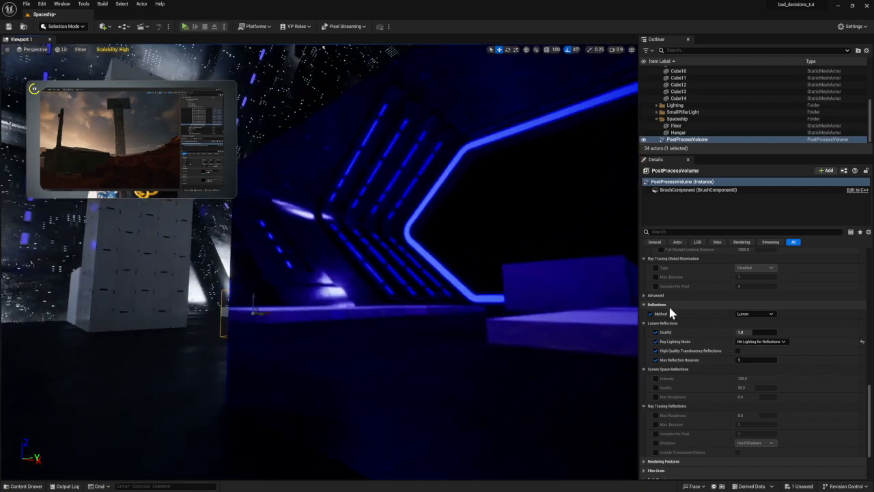
pyautogui.click(745, 341)
pyautogui.click(758, 355)
pyautogui.moveTo(531, 302); pyautogui.dragTo(434, 263, button='right')
pyautogui.moveTo(604, 332)
pyautogui.mouseDown(button='right')
pyautogui.moveTo(634, 330)
pyautogui.moveTo(604, 332)
pyautogui.mouseUp(button='right')
pyautogui.click(751, 342)
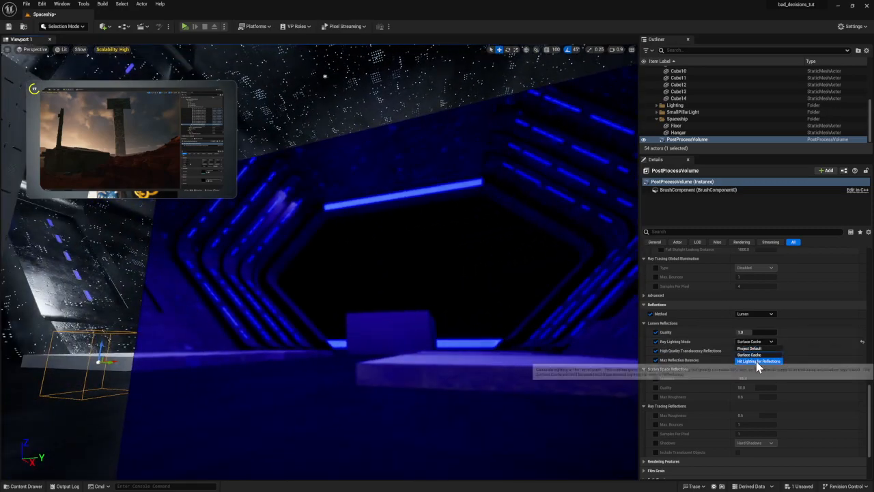
pyautogui.click(757, 362)
pyautogui.moveTo(544, 319); pyautogui.dragTo(528, 322, button='right')
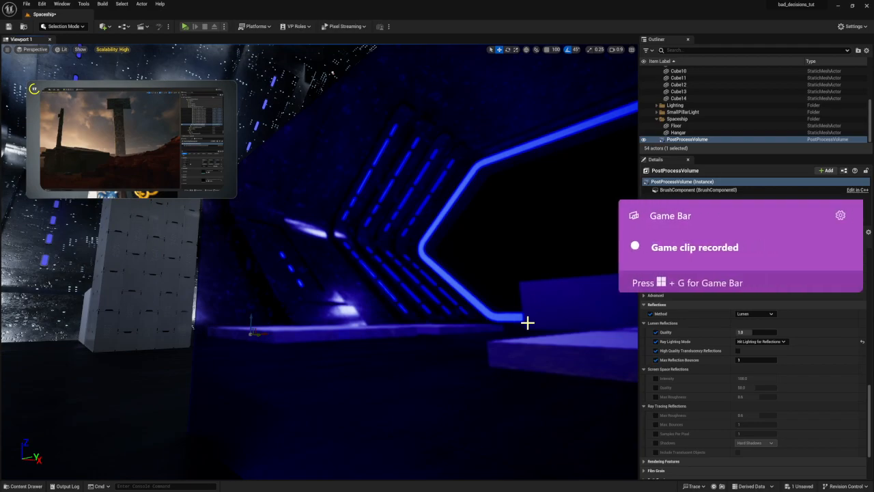
# Step: Enlarge the tutorial video overlay and watch its part on the hardware ray tracing project settings, pausing at the shown options
pyautogui.moveTo(202, 164)
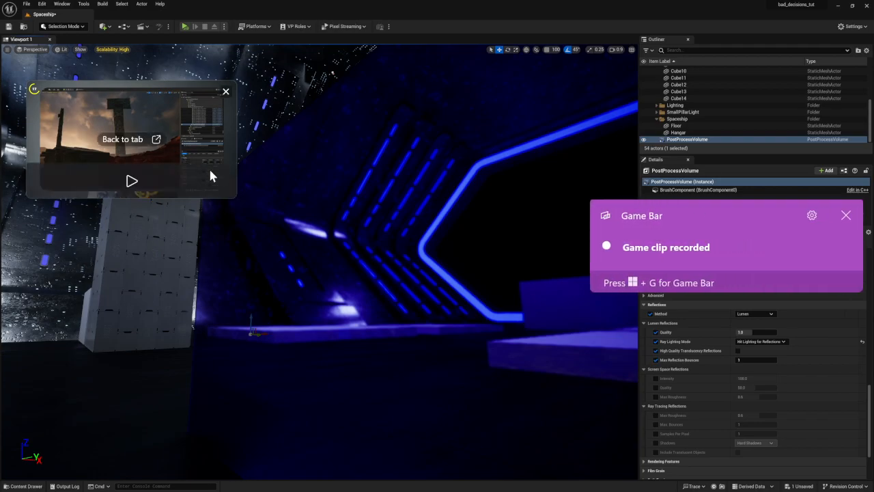
pyautogui.click(128, 183)
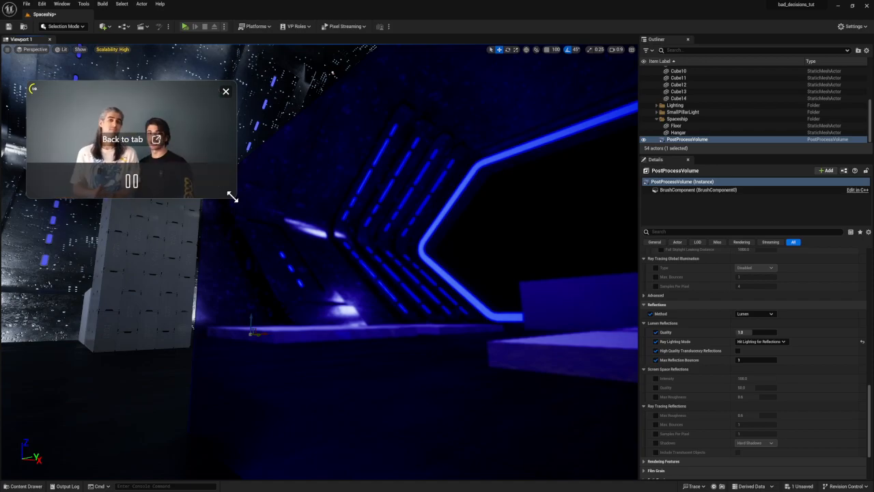
pyautogui.moveTo(232, 196); pyautogui.dragTo(373, 311)
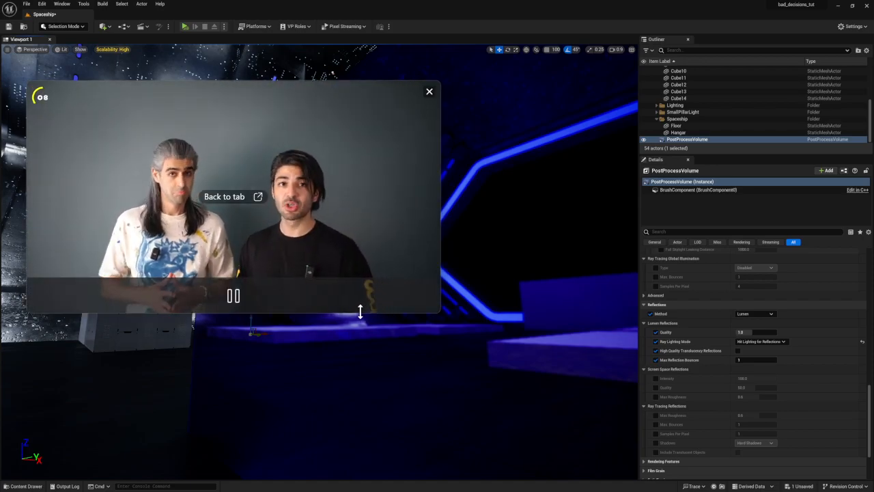
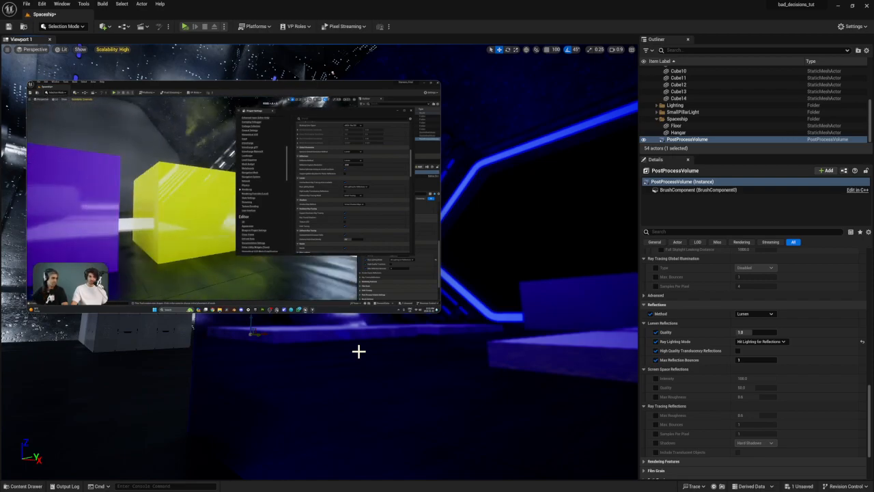
pyautogui.moveTo(115, 302)
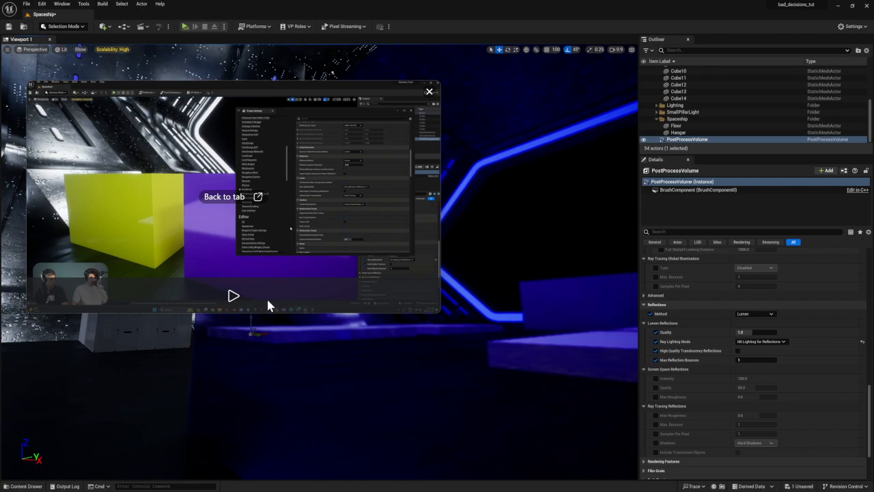
pyautogui.moveTo(275, 252)
pyautogui.click(231, 296)
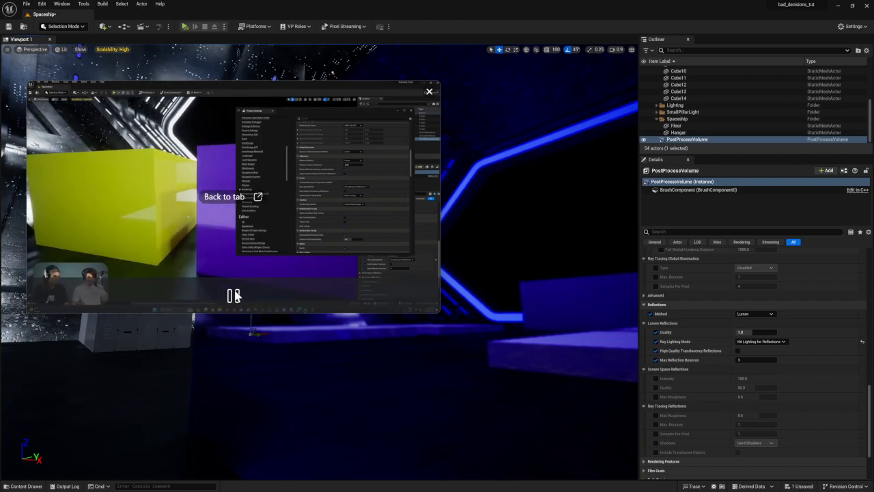
pyautogui.click(232, 296)
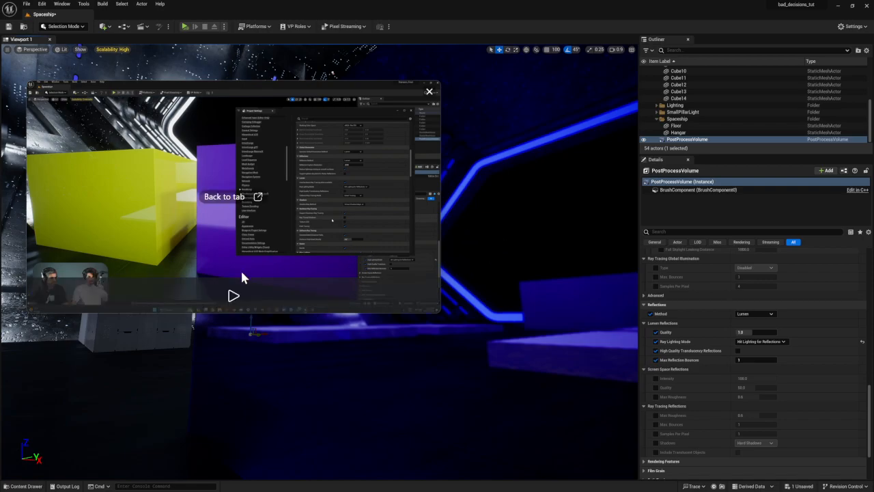
pyautogui.click(230, 297)
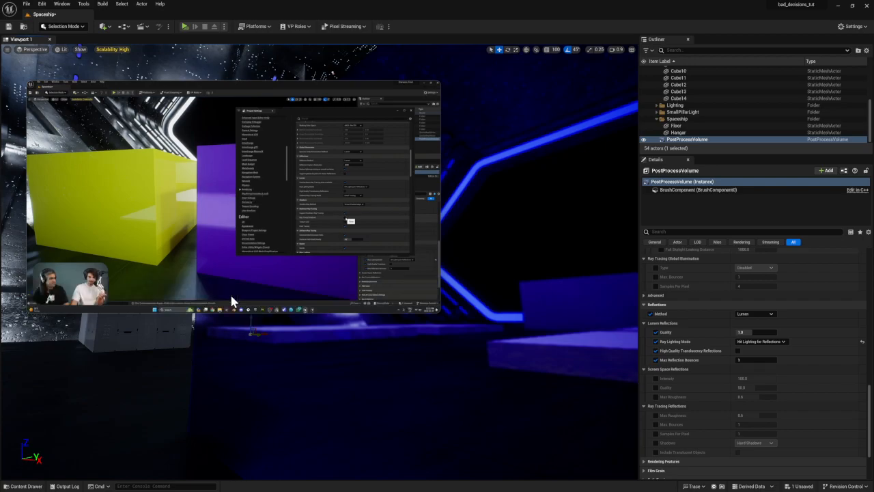
pyautogui.click(230, 296)
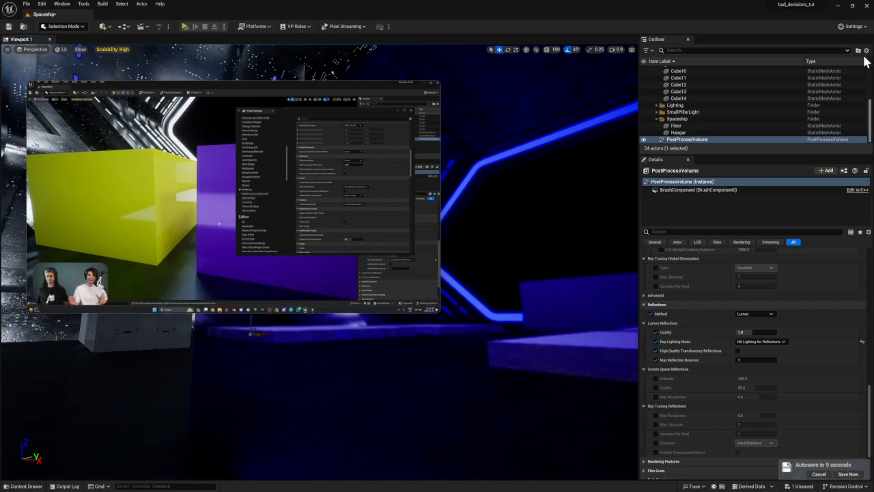
# Step: Open the project's Engine Rendering settings and place the Project Settings window beside the tutorial video
pyautogui.click(850, 26)
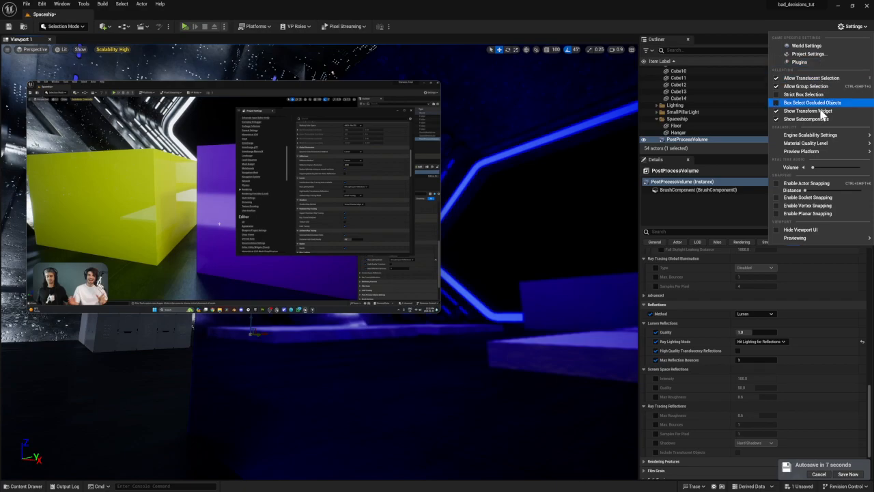
pyautogui.click(821, 54)
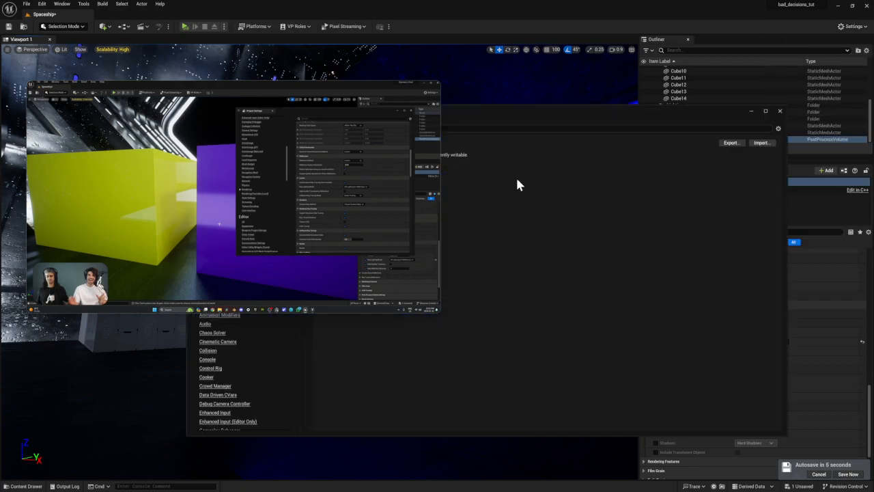
pyautogui.moveTo(482, 116); pyautogui.dragTo(766, 72)
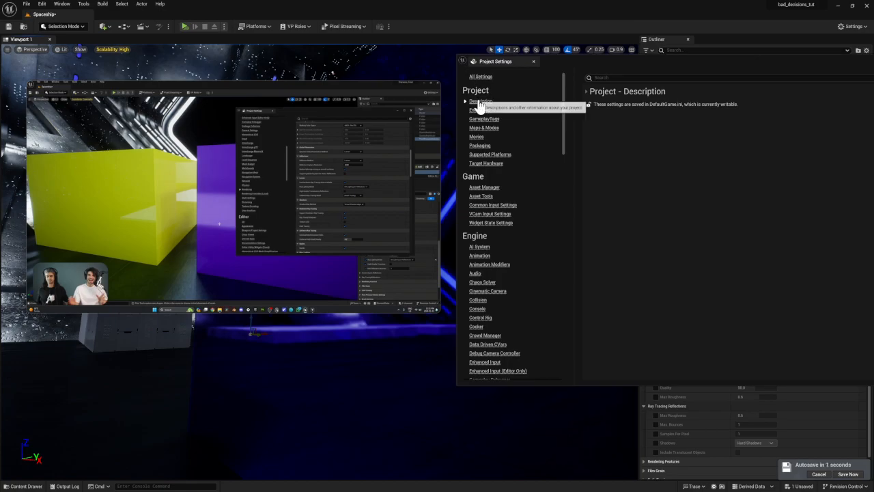
pyautogui.scroll(-1, 521, 163)
pyautogui.scroll(-9, 519, 175)
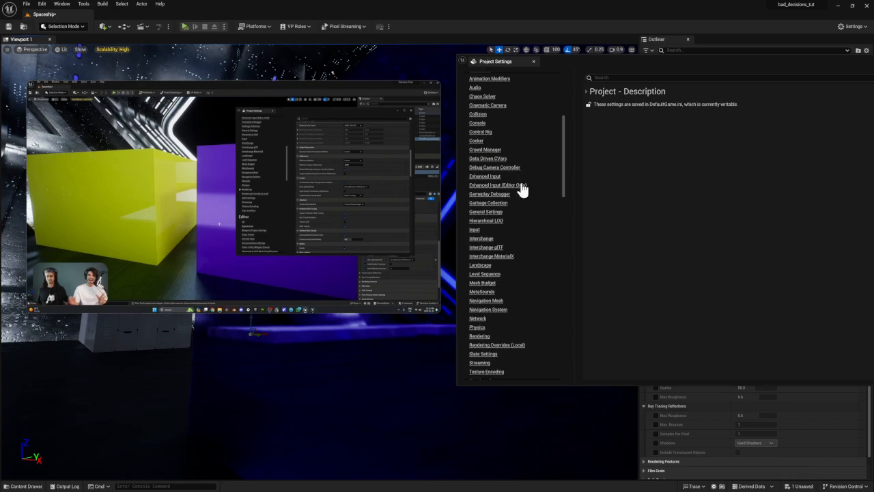
pyautogui.click(478, 303)
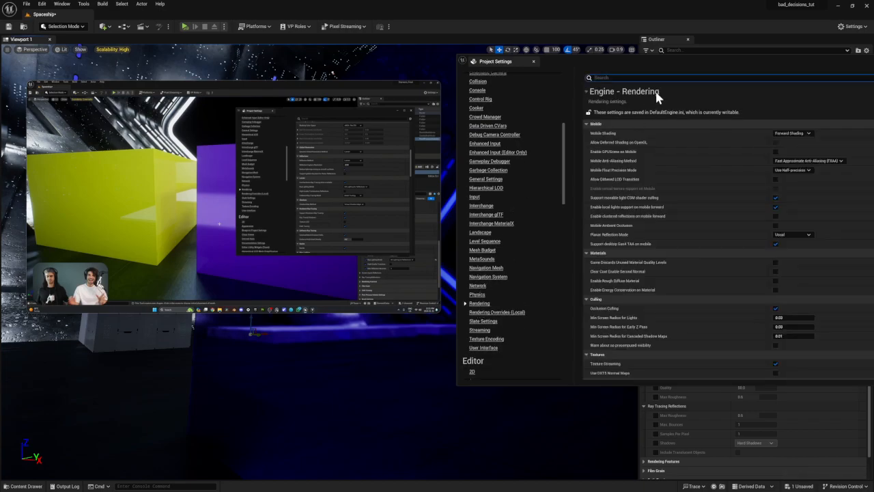
pyautogui.moveTo(679, 57); pyautogui.dragTo(611, 35)
# Step: Enable Ray Traced Shadows in the Hardware Ray Tracing section of the project's Rendering settings
pyautogui.scroll(-15, 602, 259)
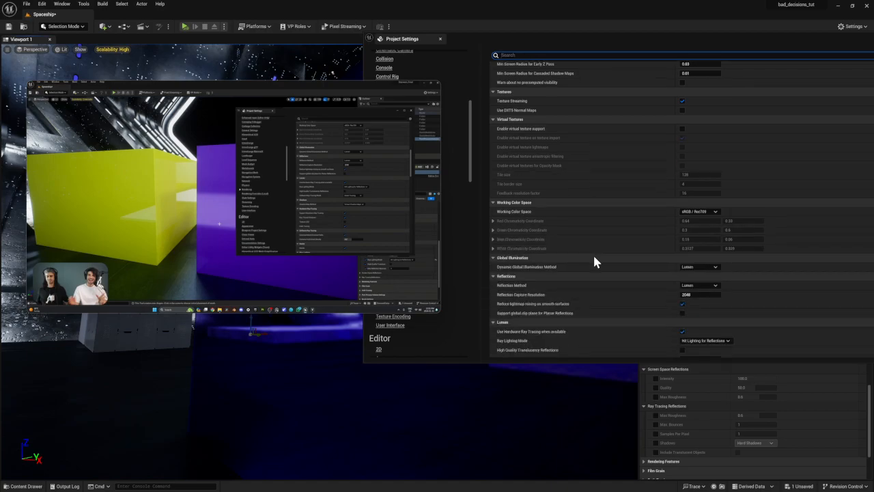
pyautogui.scroll(-1, 593, 258)
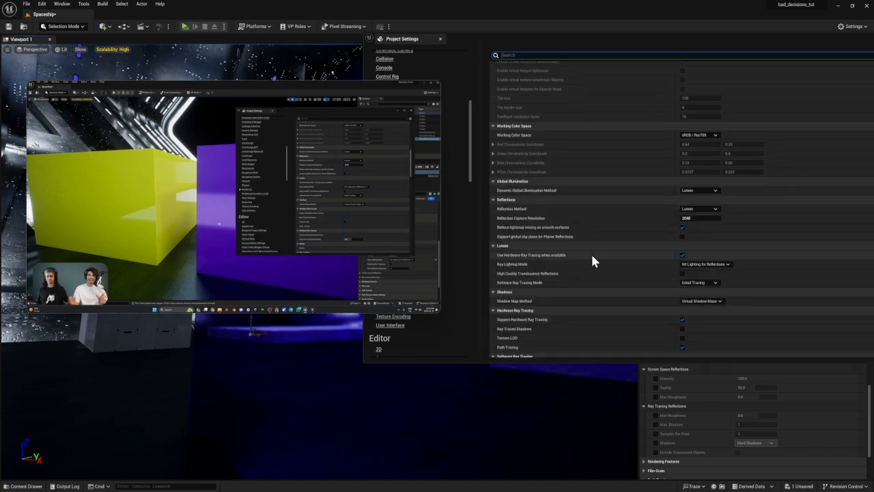
pyautogui.scroll(-1, 593, 260)
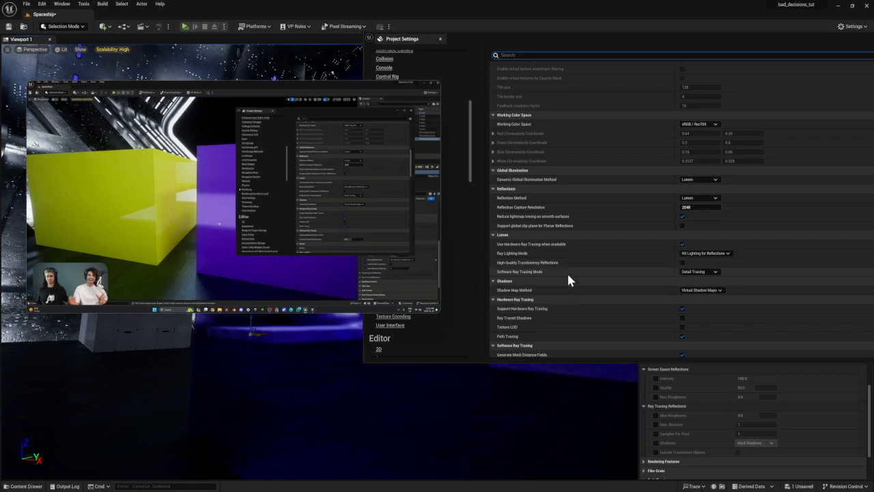
pyautogui.scroll(-4, 568, 276)
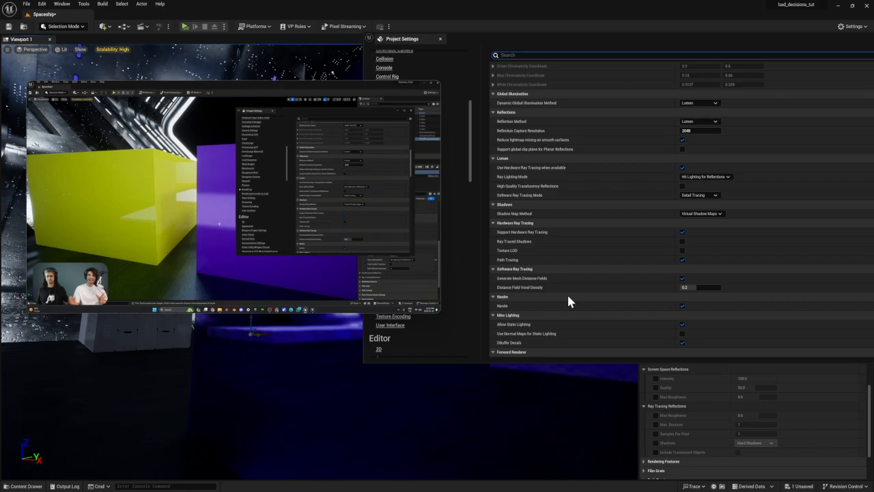
pyautogui.click(680, 243)
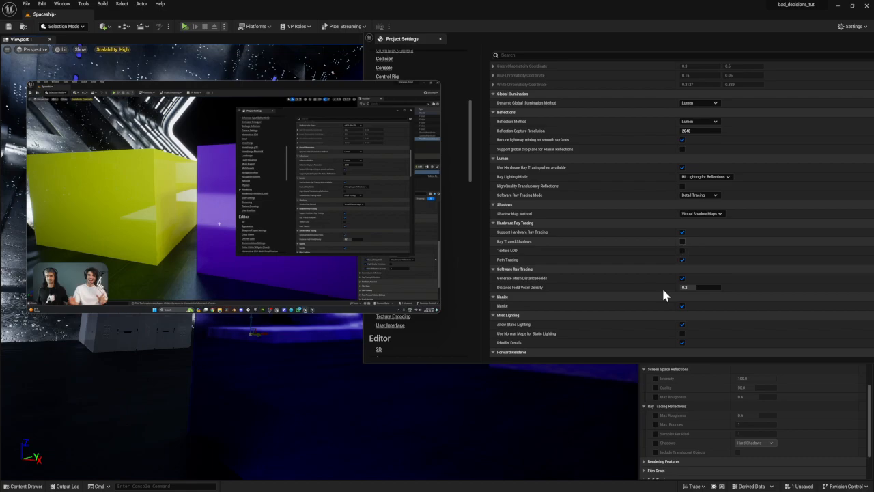
pyautogui.click(682, 241)
pyautogui.click(681, 259)
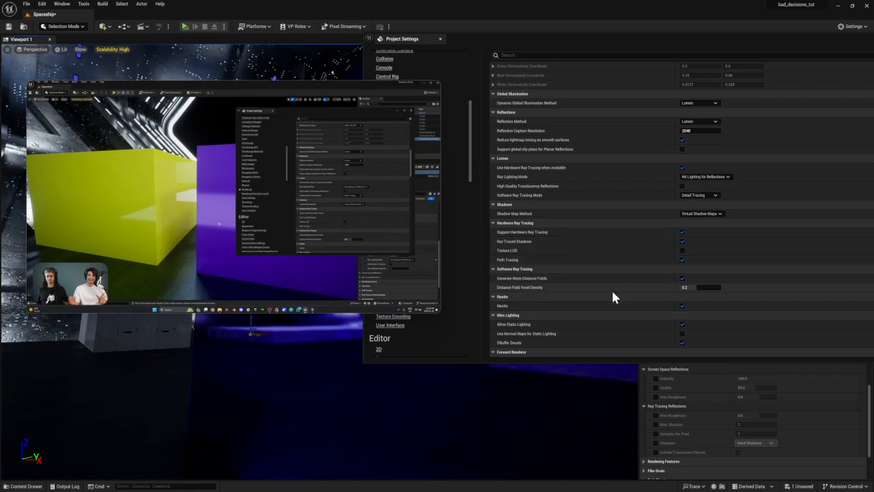
# Step: Continue the tutorial video and close the Project Settings window
pyautogui.moveTo(249, 221)
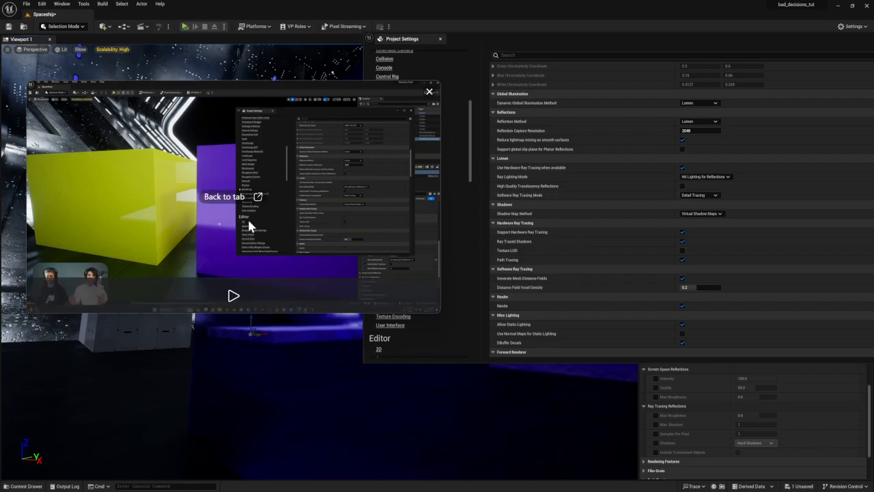
pyautogui.click(236, 295)
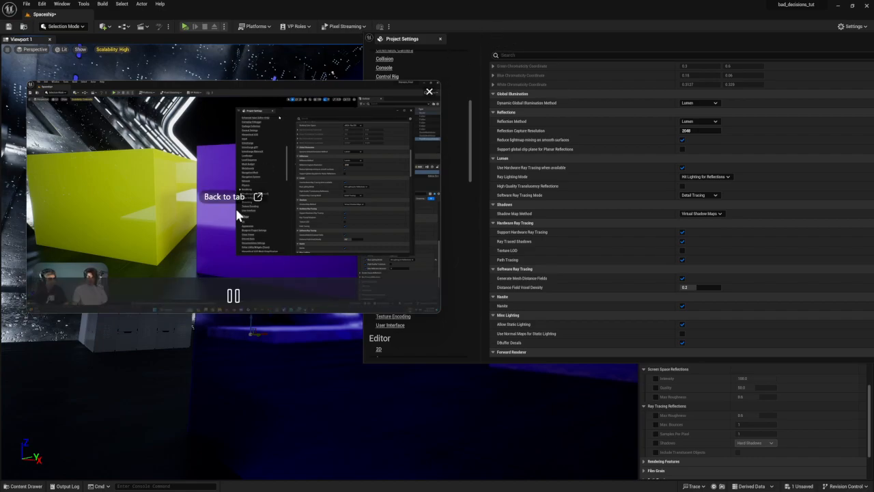
pyautogui.moveTo(807, 42); pyautogui.dragTo(601, 119)
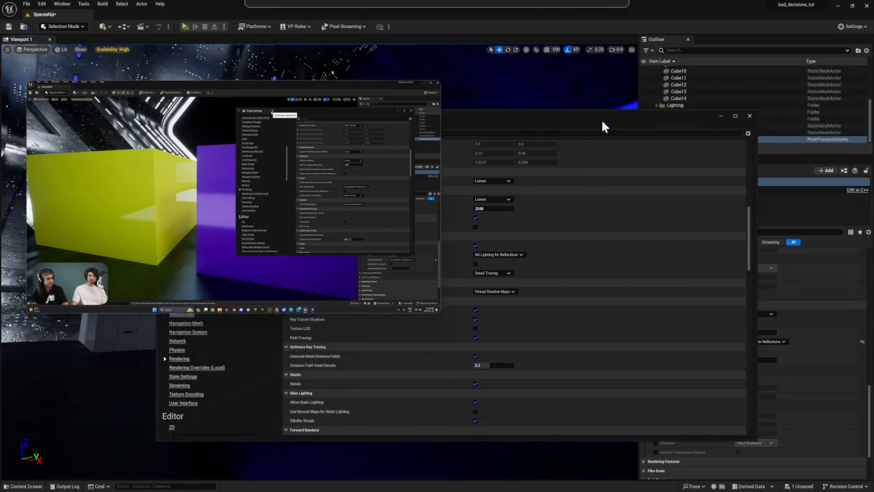
pyautogui.click(748, 117)
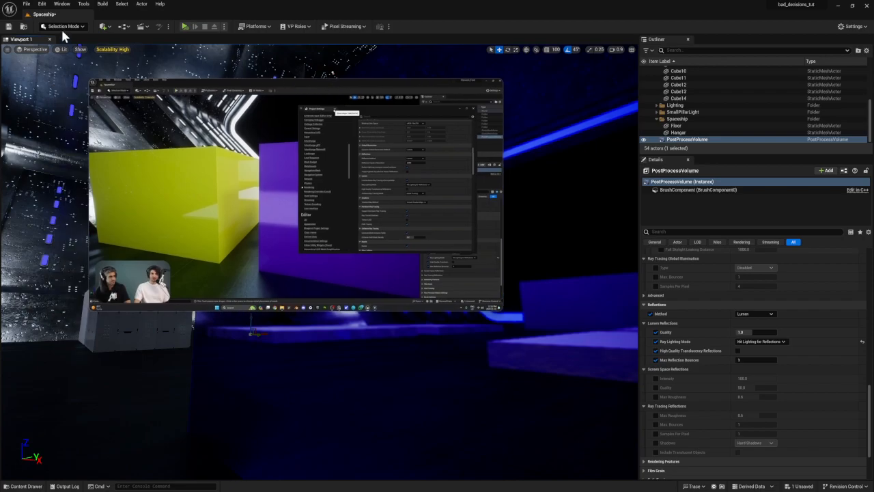
# Step: Show the FPS counter in the viewport and turn the view over the hangar's cubes and platforms
pyautogui.click(7, 49)
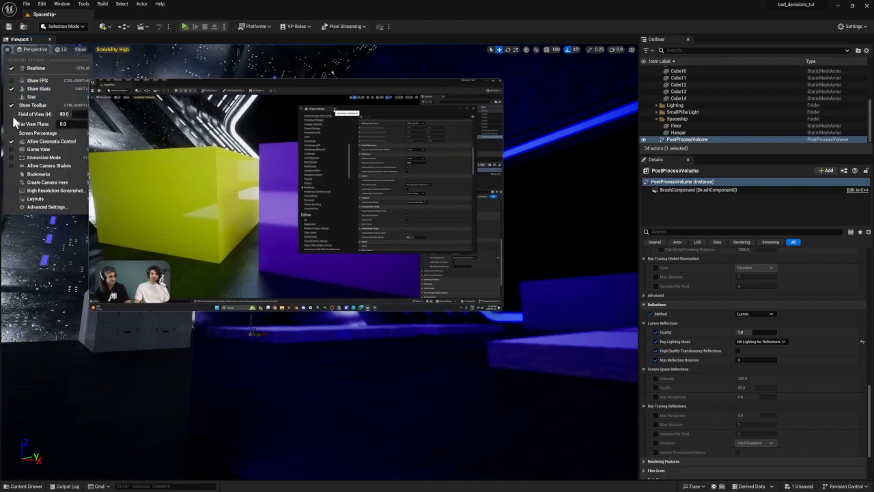
pyautogui.click(15, 80)
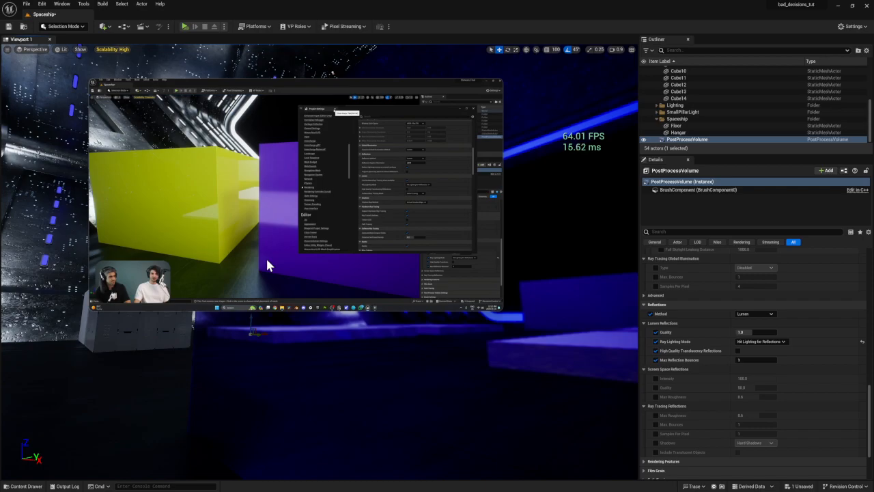
pyautogui.moveTo(402, 381); pyautogui.dragTo(321, 328, button='right')
pyautogui.moveTo(355, 410); pyautogui.dragTo(410, 385, button='right')
pyautogui.moveTo(323, 304)
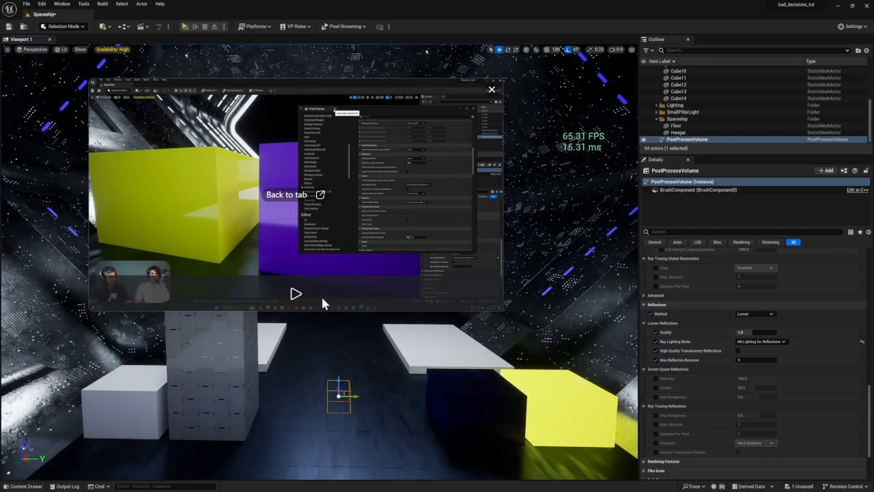
# Step: Continue the tutorial video and view the hangar from several directions to check the frame rate with ray traced shadows
pyautogui.click(294, 293)
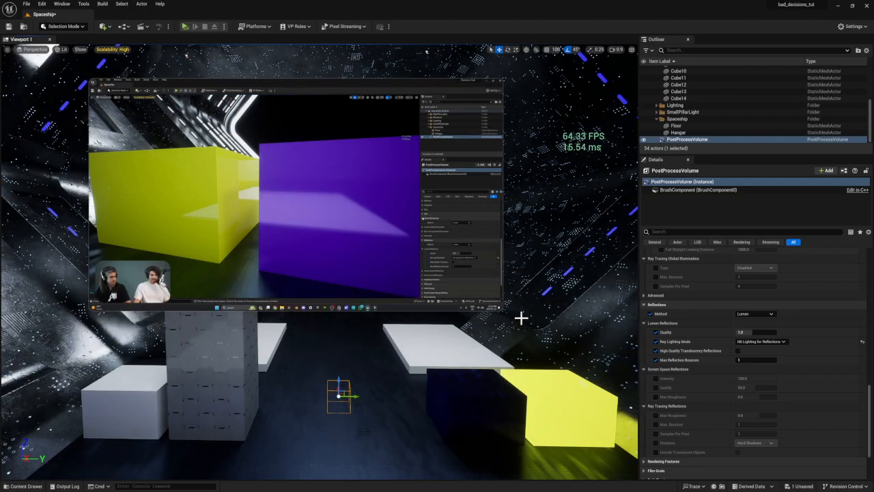
pyautogui.moveTo(553, 155); pyautogui.dragTo(598, 312, button='right')
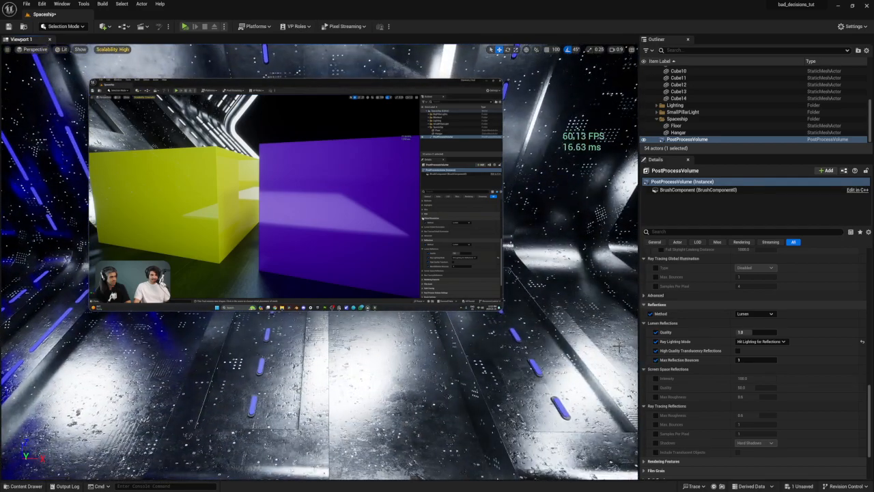
pyautogui.moveTo(360, 384); pyautogui.dragTo(492, 308, button='right')
pyautogui.moveTo(351, 403); pyautogui.dragTo(550, 356, button='right')
pyautogui.press('w')
pyautogui.scroll(3, 351, 369)
pyautogui.moveTo(286, 330); pyautogui.dragTo(275, 299, button='right')
pyautogui.moveTo(257, 288)
pyautogui.click(295, 293)
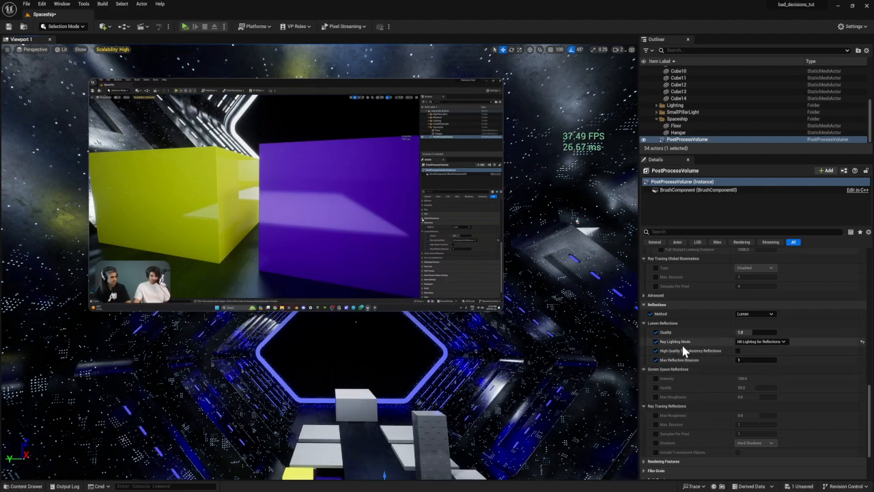
# Step: Open the project's Engine Rendering settings, with the Project Settings window placed beside the tutorial video
pyautogui.click(852, 26)
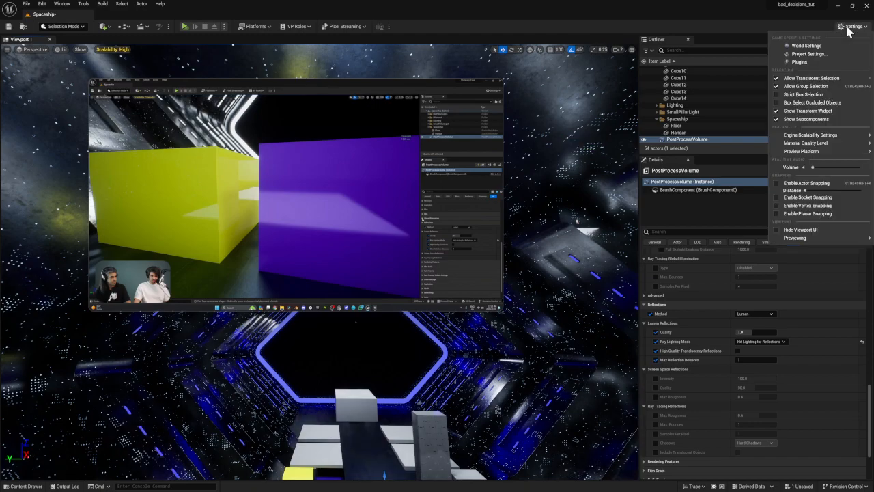
pyautogui.click(796, 54)
pyautogui.press('super+Right')
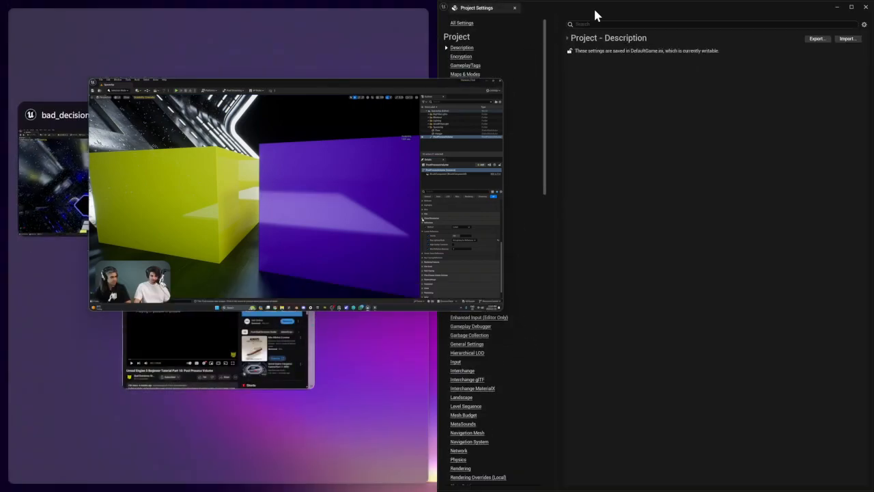
pyautogui.moveTo(595, 12); pyautogui.dragTo(653, 91)
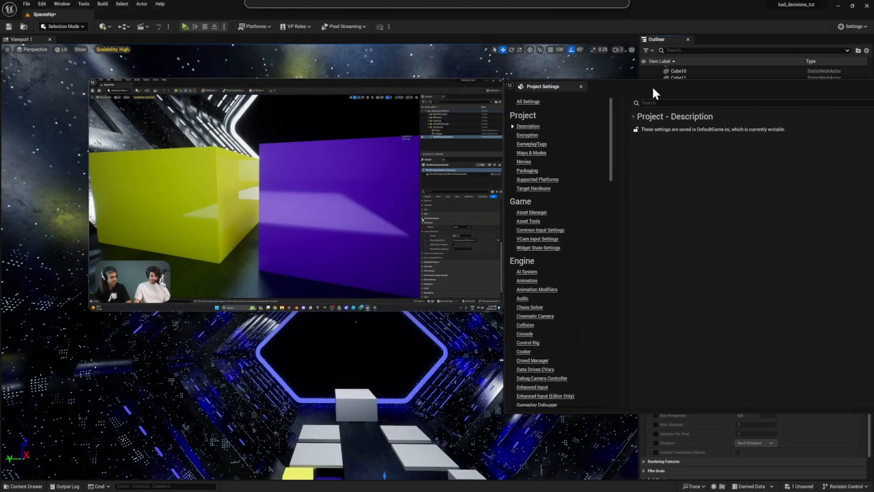
pyautogui.scroll(-5, 539, 304)
pyautogui.scroll(-1, 541, 316)
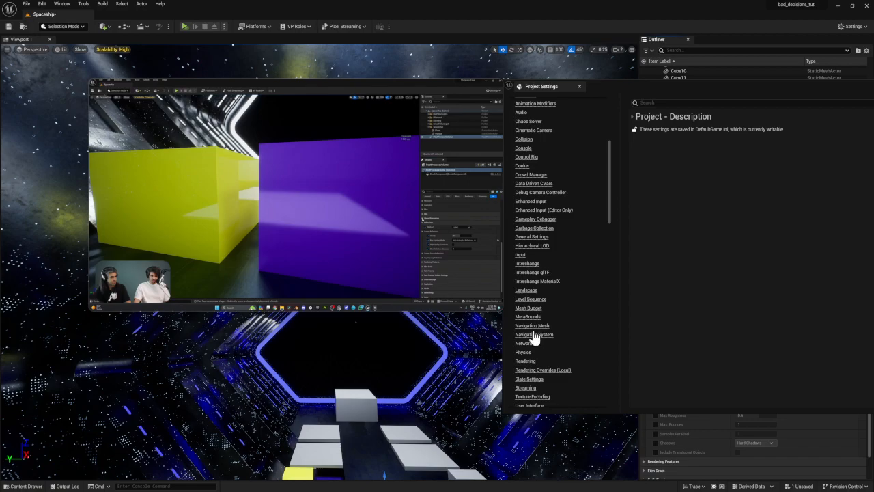
pyautogui.click(530, 360)
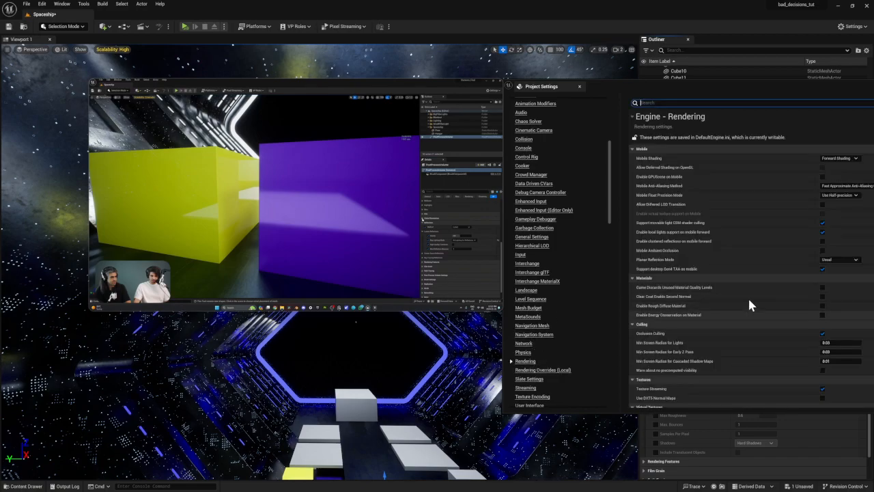
# Step: Disable Ray Traced Shadows in the Hardware Ray Tracing settings and close the Project Settings window
pyautogui.scroll(-8, 698, 300)
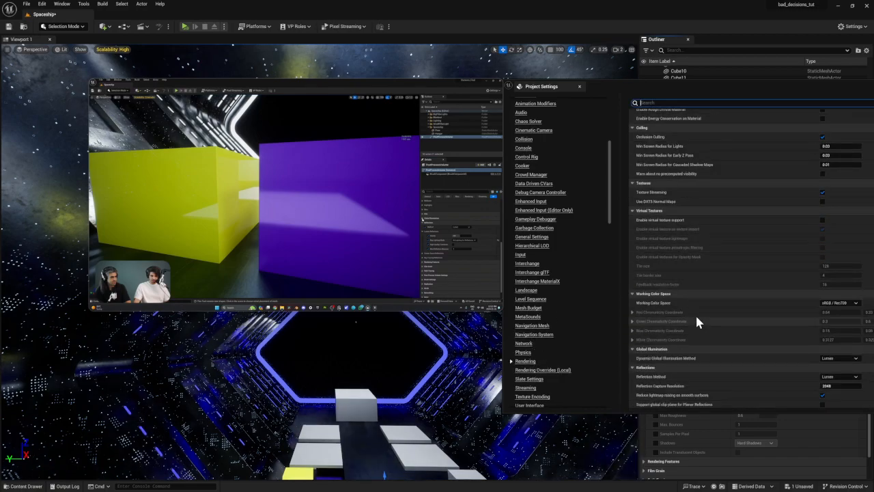
pyautogui.scroll(-5, 694, 315)
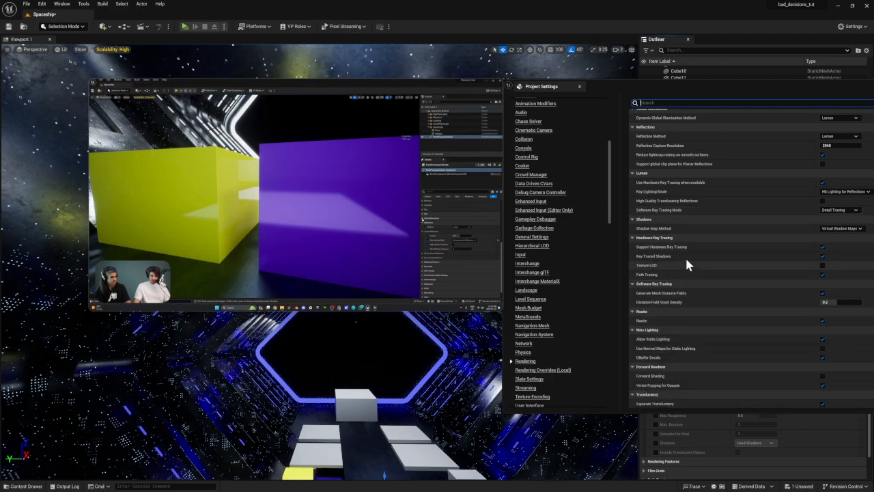
pyautogui.click(822, 256)
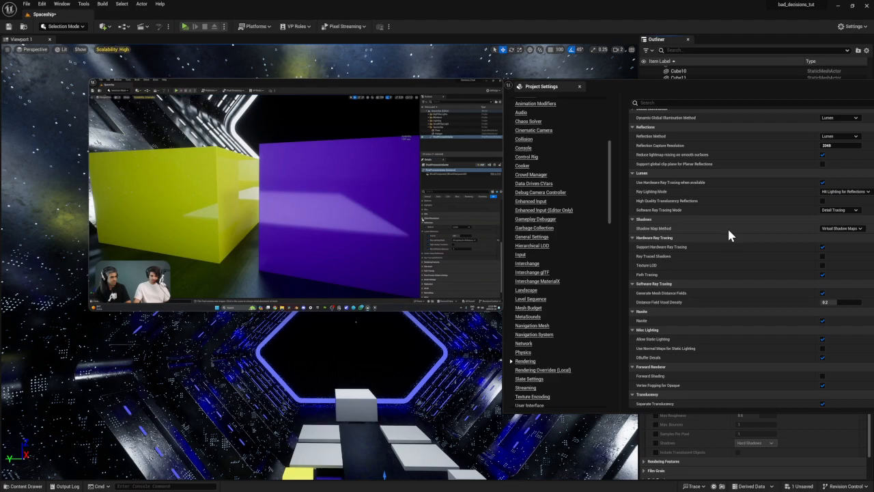
pyautogui.moveTo(699, 84); pyautogui.dragTo(332, 228)
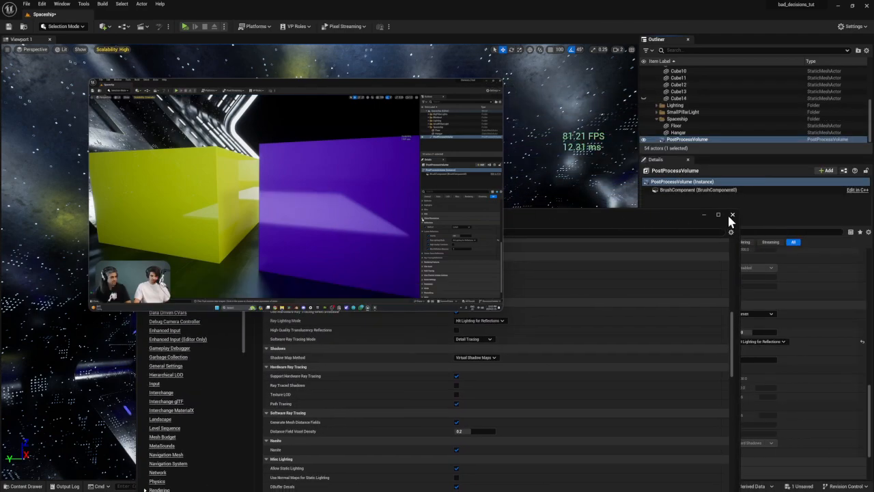
pyautogui.click(731, 215)
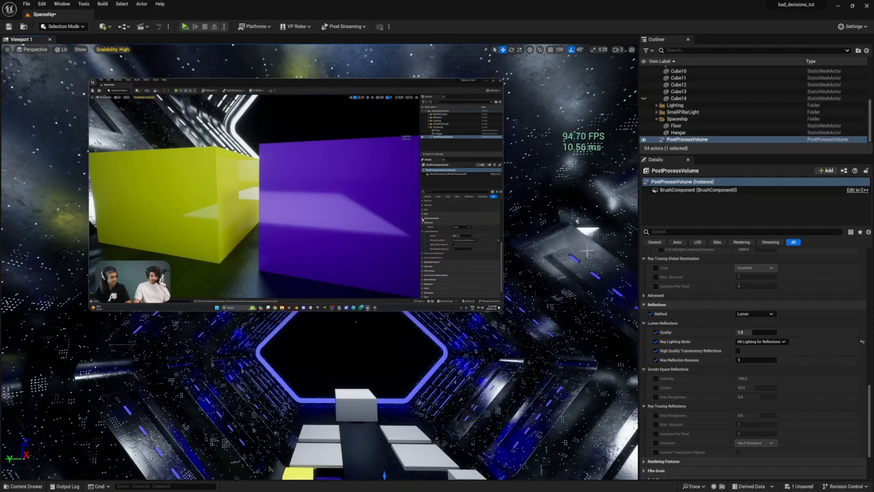
# Step: Check the frame rate across the hangar and examine the purple cube's reflections up close while following the tutorial video
pyautogui.moveTo(587, 251); pyautogui.dragTo(559, 324, button='right')
pyautogui.moveTo(407, 212)
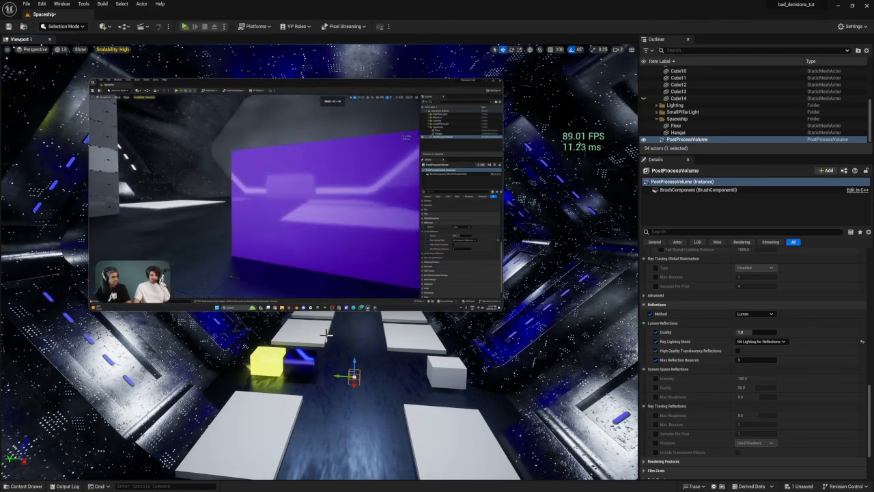
pyautogui.moveTo(326, 335); pyautogui.dragTo(77, 328, button='right')
pyautogui.moveTo(428, 264)
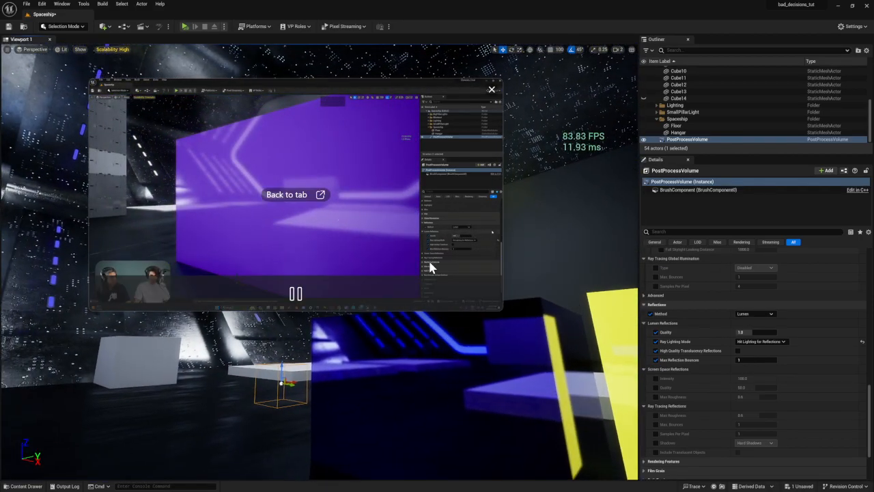
pyautogui.click(295, 295)
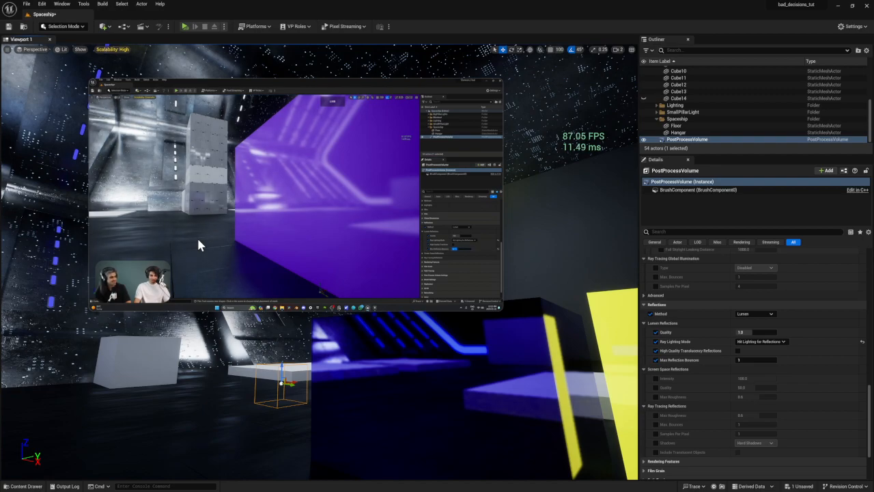
pyautogui.moveTo(190, 243)
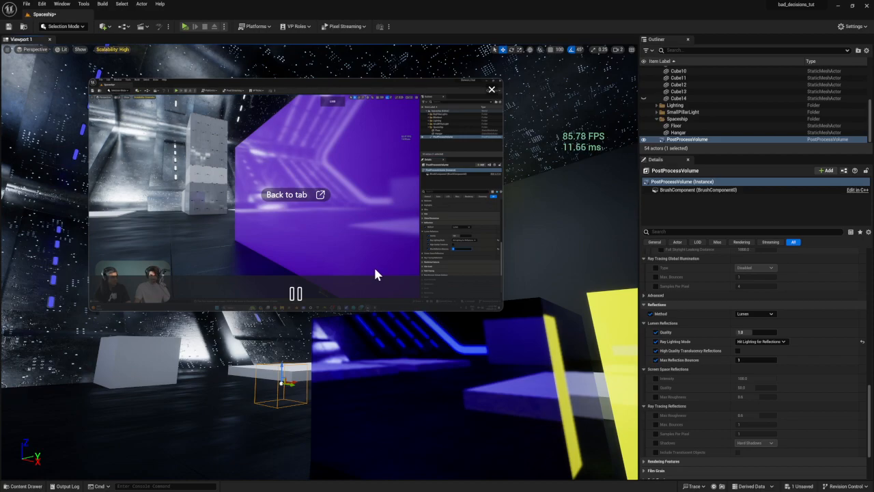
# Step: Set the PostProcessVolume's Max Reflection Bounces to 2 and inspect the reflections around the purple and yellow cubes
pyautogui.click(749, 360)
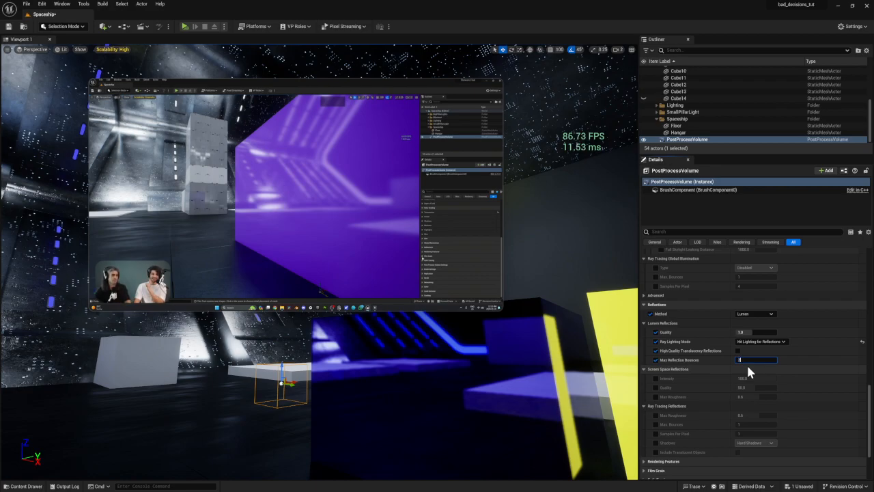
pyautogui.write('2')
pyautogui.press('Return')
pyautogui.moveTo(348, 279)
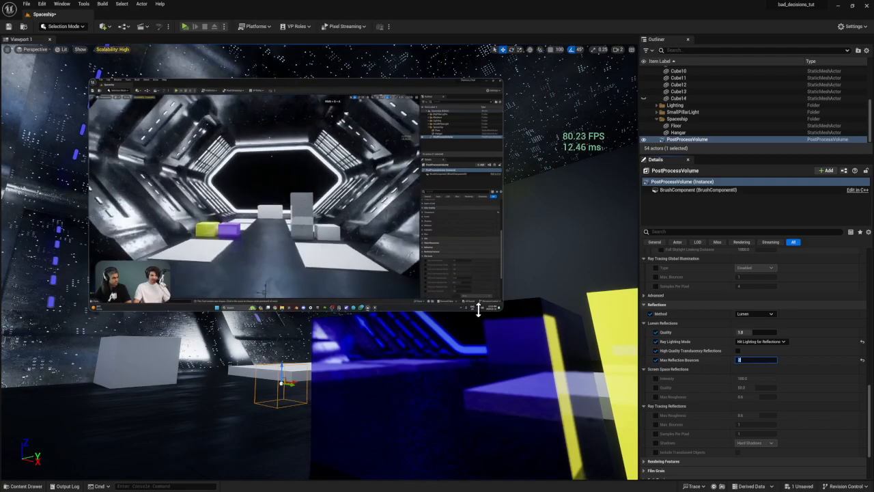
pyautogui.moveTo(445, 394); pyautogui.dragTo(370, 367, button='right')
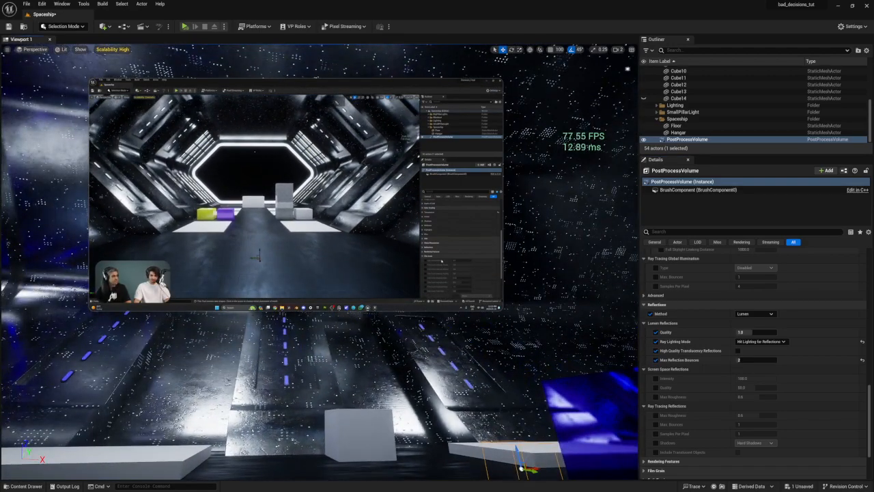
pyautogui.moveTo(445, 394); pyautogui.dragTo(522, 372, button='right')
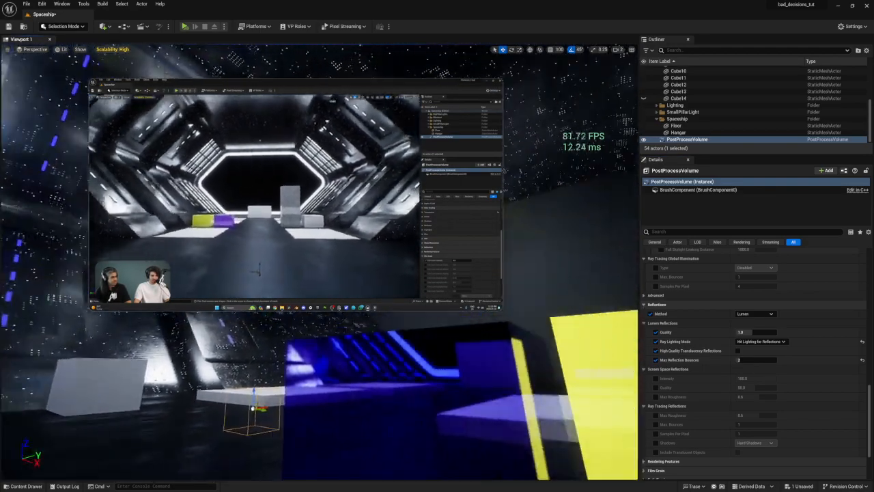
pyautogui.moveTo(431, 410); pyautogui.dragTo(516, 413, button='right')
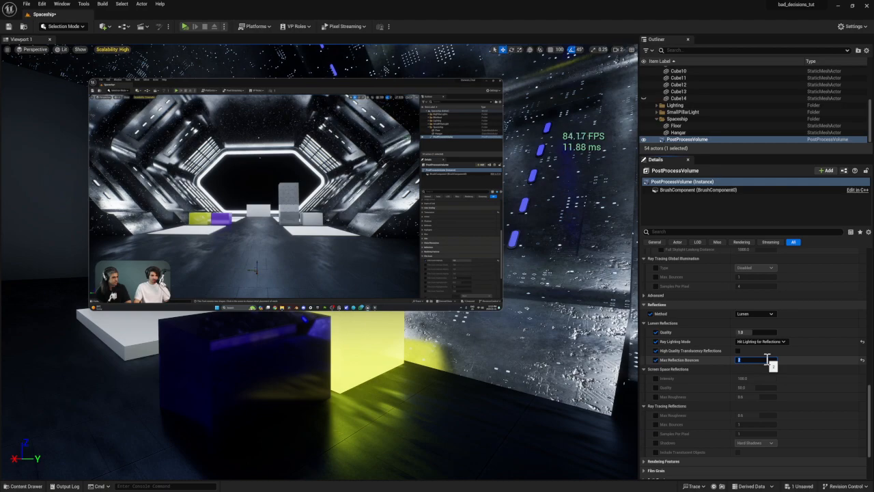
# Step: Set the PostProcessVolume's Max Reflection Bounces to 1 and collapse the Lumen Reflections settings
pyautogui.write('1')
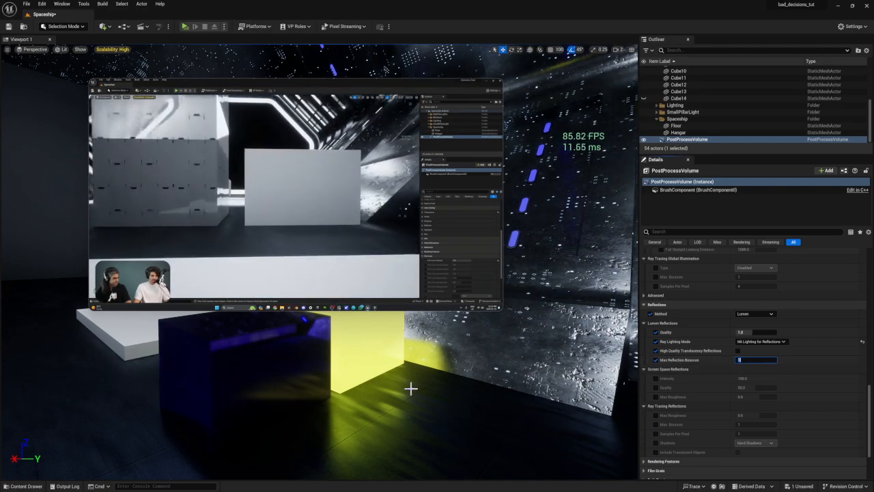
pyautogui.moveTo(284, 263)
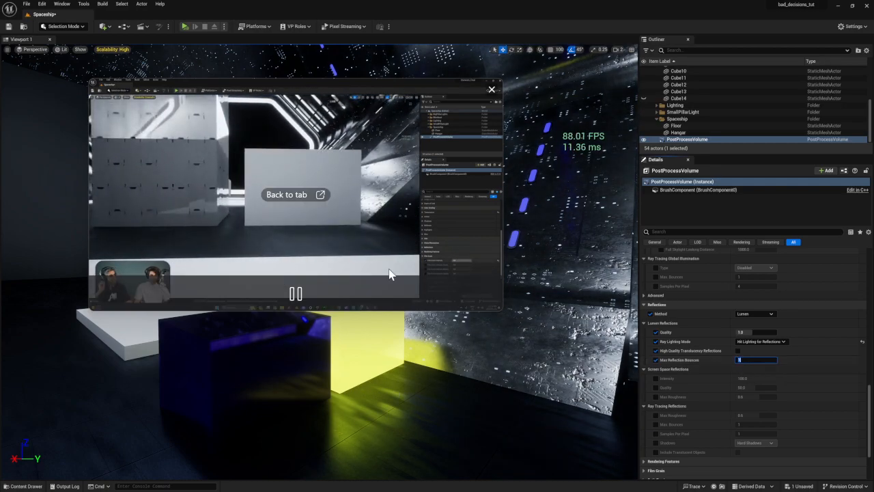
pyautogui.scroll(-3, 689, 359)
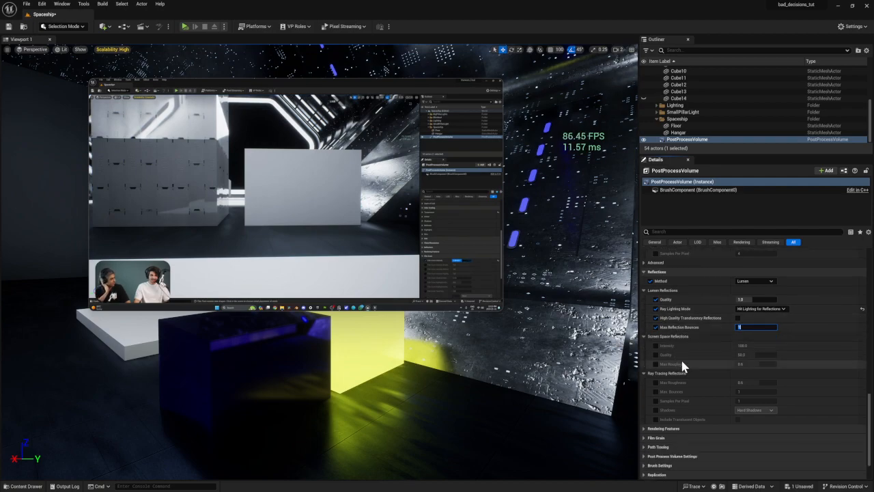
pyautogui.scroll(1, 659, 314)
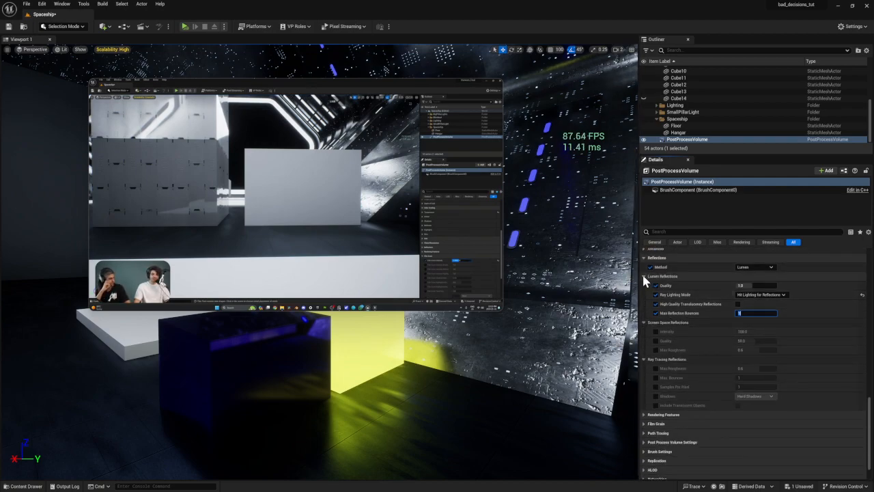
pyautogui.click(642, 275)
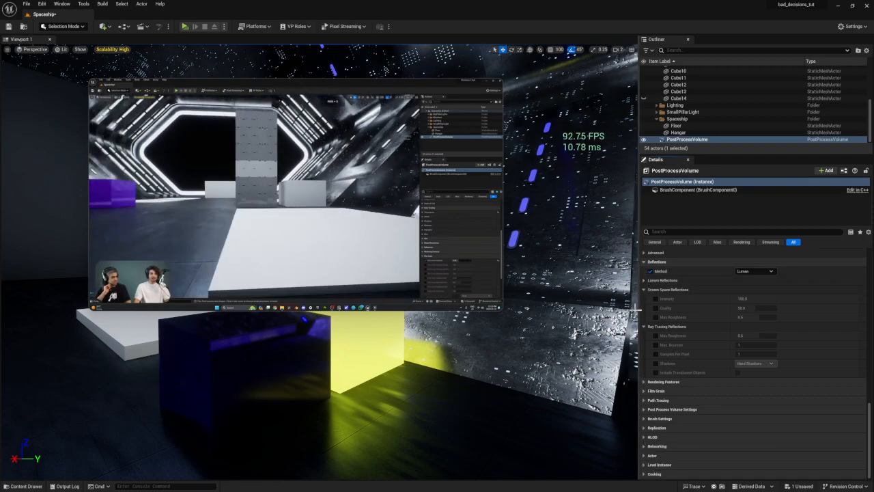
# Step: Enable Film Grain Intensity on the PostProcessVolume and set it to 0.3
pyautogui.click(653, 382)
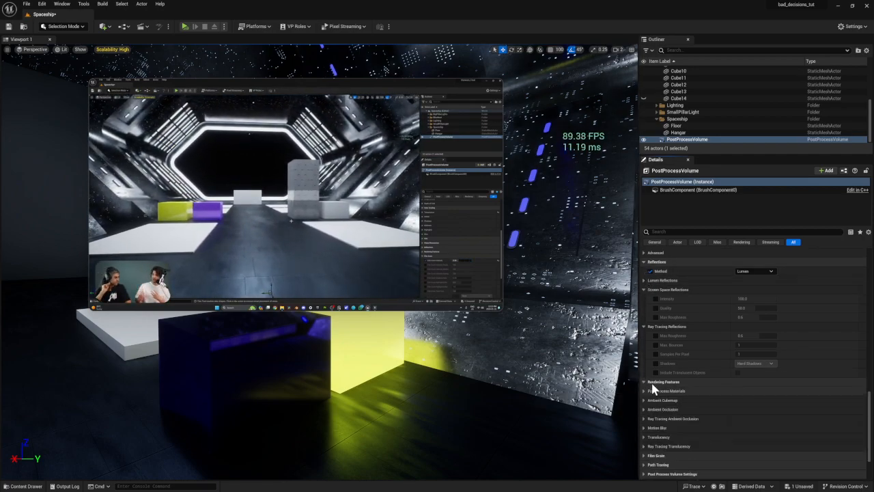
pyautogui.click(653, 382)
pyautogui.click(653, 390)
pyautogui.scroll(-2, 644, 400)
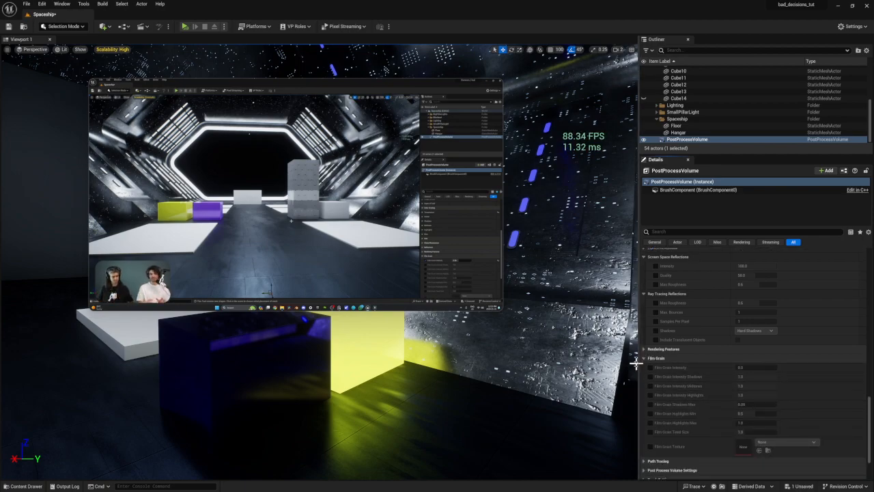
pyautogui.click(650, 367)
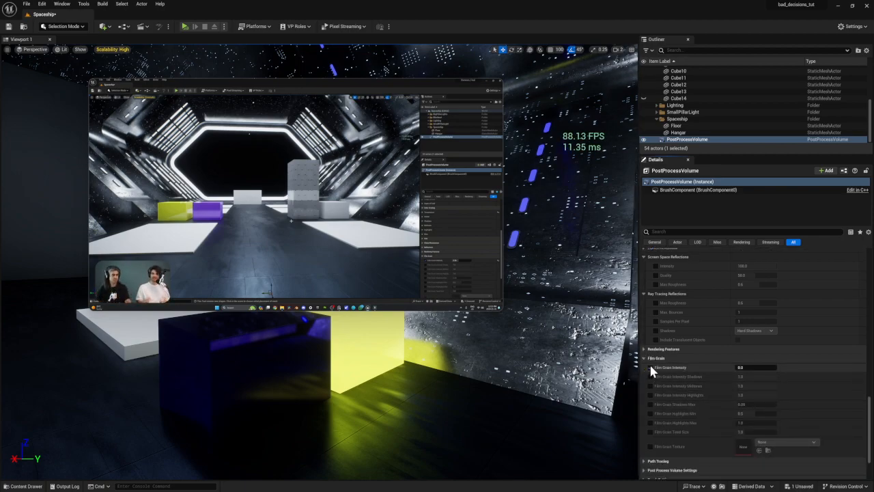
pyautogui.click(750, 367)
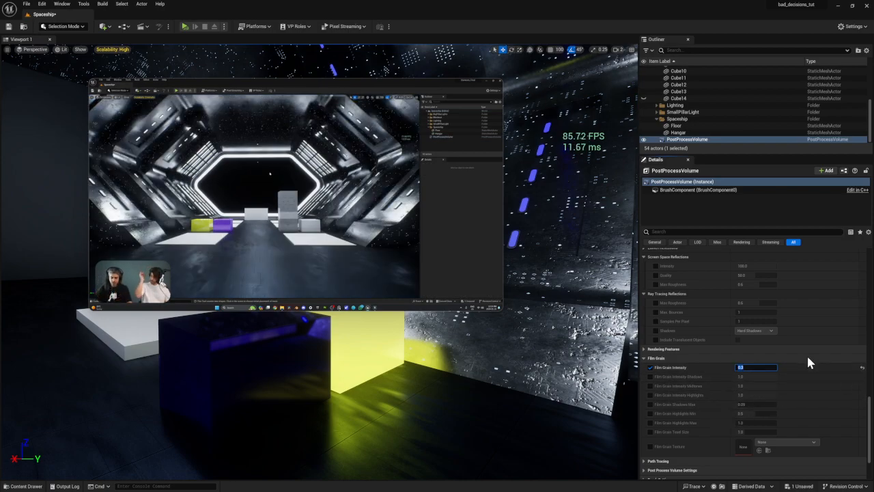
# Step: Collapse the PostProcessVolume's Film Grain, Ray Tracing Reflections, Reflections and Ray Tracing Global Illumination settings
pyautogui.click(644, 358)
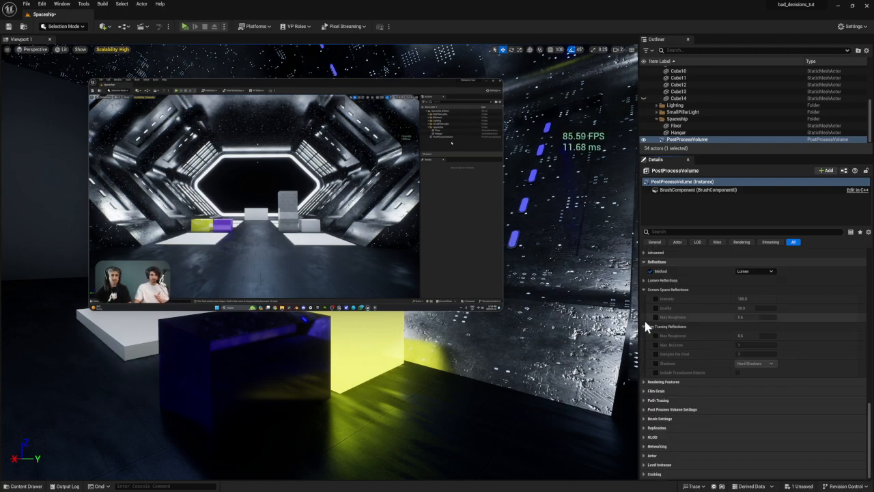
pyautogui.click(643, 326)
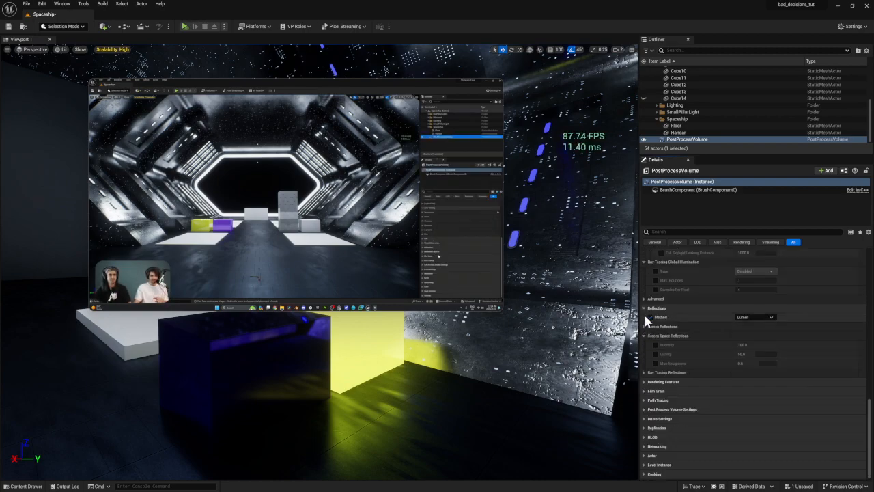
pyautogui.click(643, 307)
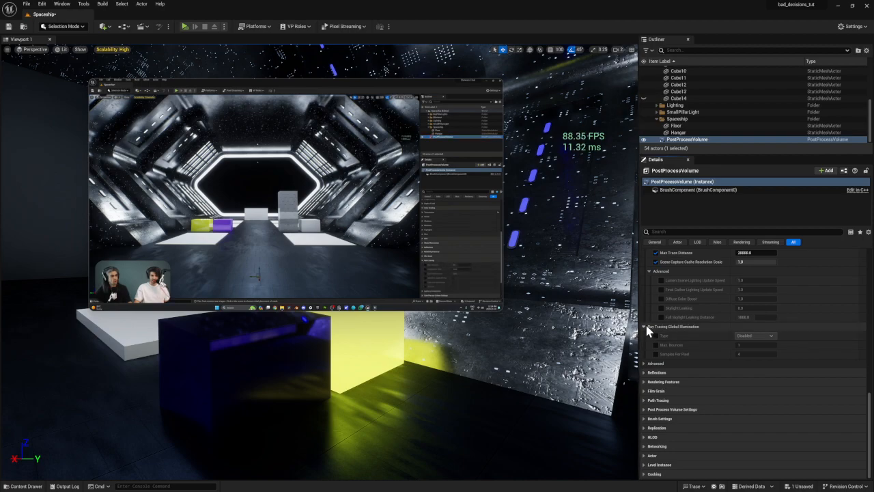
pyautogui.click(643, 326)
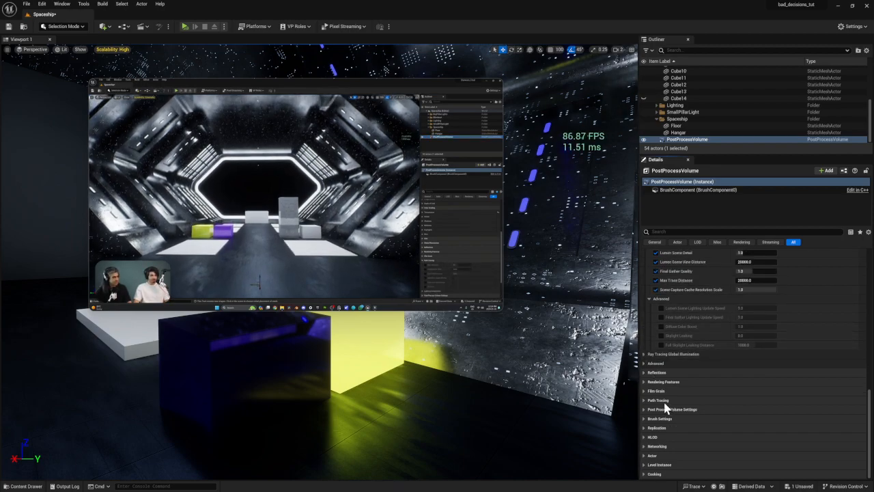
# Step: Collapse the PostProcessVolume's Lumen and Global Illumination settings and expand its Path Tracing settings
pyautogui.click(645, 297)
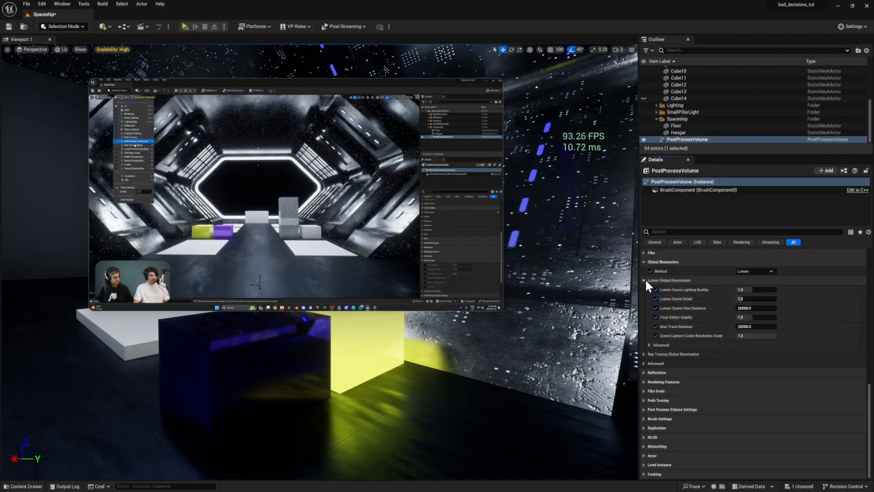
pyautogui.click(646, 281)
pyautogui.click(645, 328)
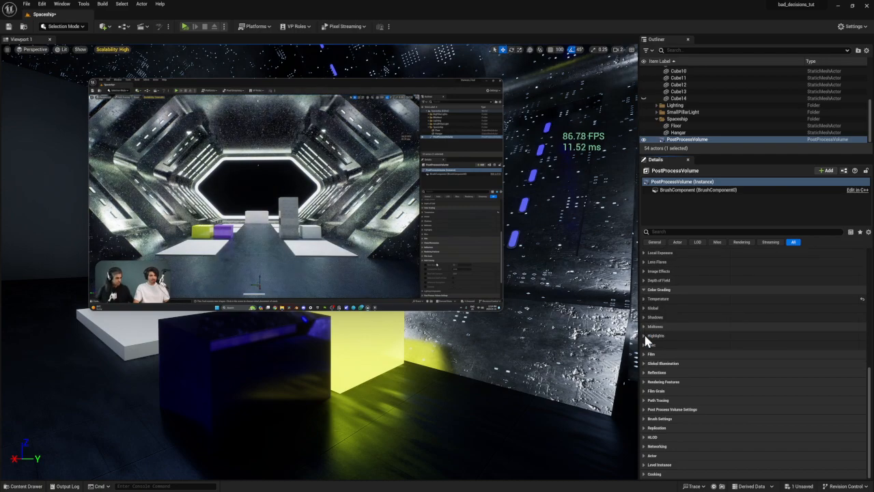
pyautogui.click(645, 400)
# Step: Switch the viewport to the Path Tracing view mode and look across the hangar floor toward the coloured cubes
pyautogui.moveTo(273, 298)
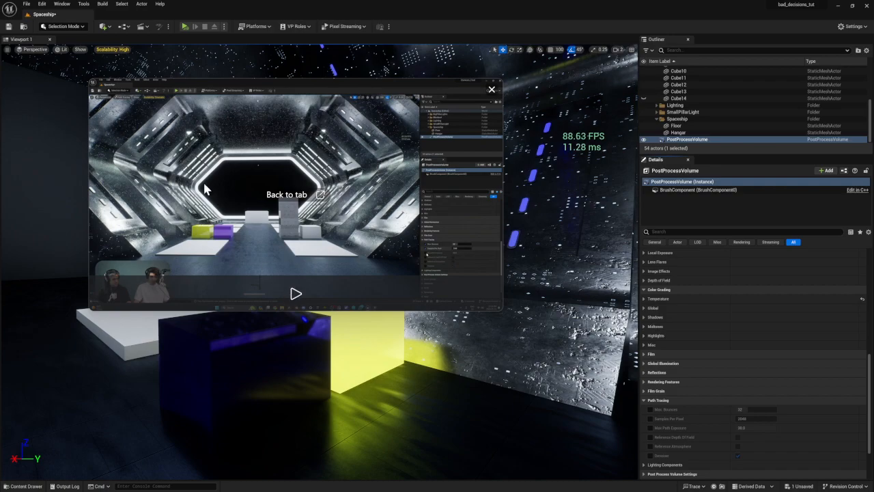
pyautogui.click(64, 49)
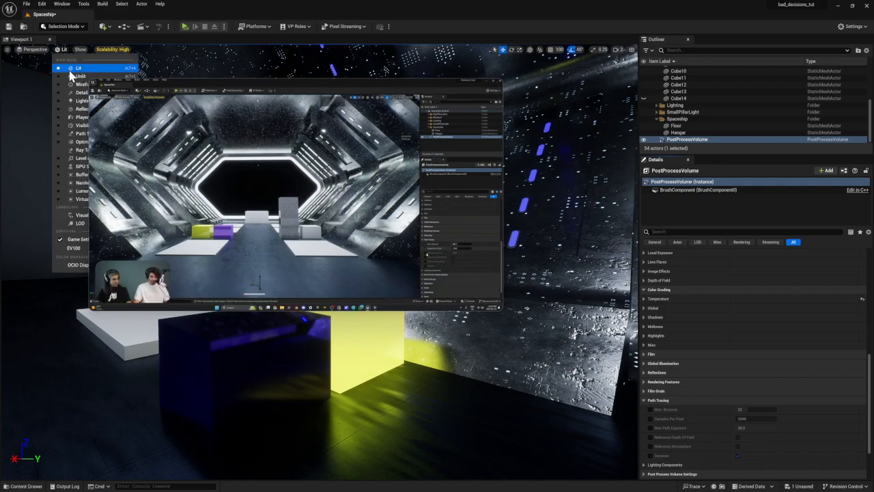
pyautogui.click(59, 133)
pyautogui.moveTo(251, 250)
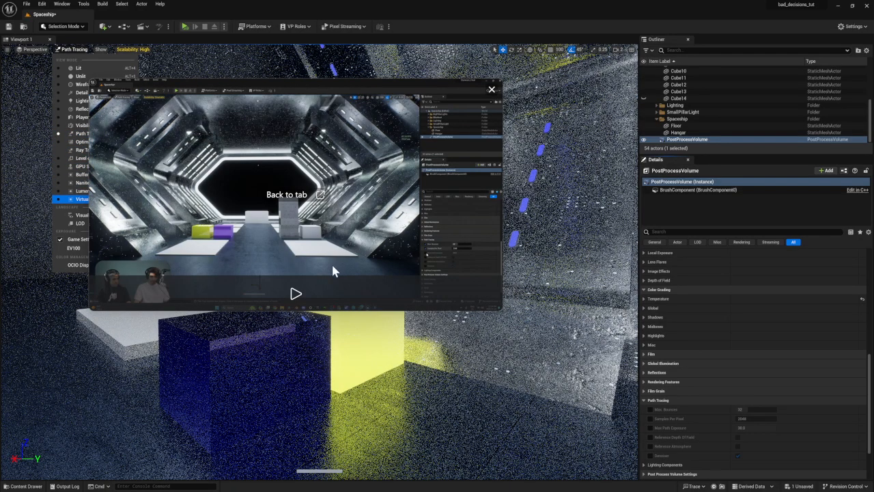
pyautogui.moveTo(596, 356)
pyautogui.mouseDown(button='right')
pyautogui.moveTo(502, 369)
pyautogui.moveTo(437, 355)
pyautogui.moveTo(416, 338)
pyautogui.moveTo(382, 337)
pyautogui.moveTo(394, 369)
pyautogui.moveTo(381, 363)
pyautogui.mouseUp(button='right')
pyautogui.moveTo(337, 260)
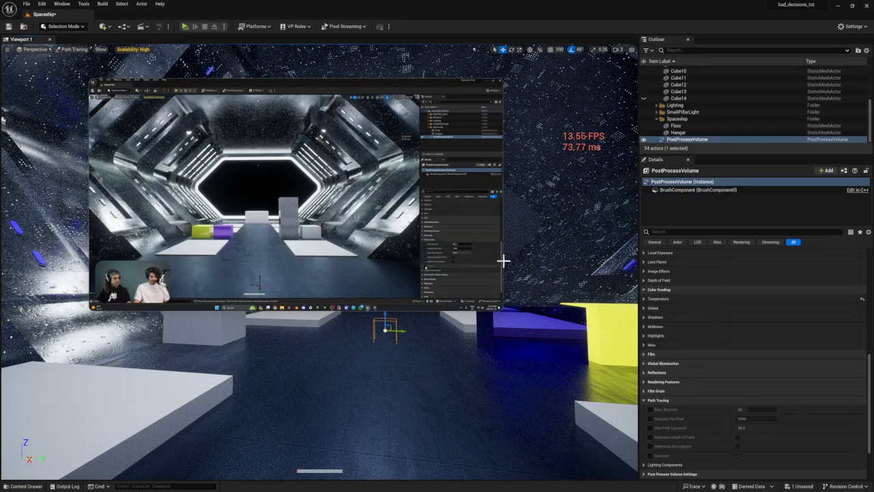
pyautogui.moveTo(421, 159)
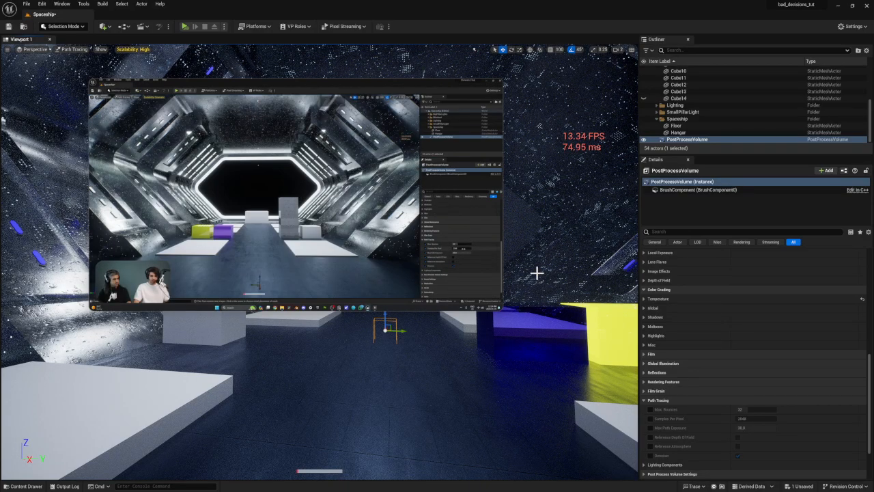
# Step: Enable the PostProcessVolume's Path Tracing overrides for Max. Bounces, Samples Per Pixel, Max Path Exposure, Reference Depth Of Field, Reference Atmosphere and Denoiser
pyautogui.scroll(-3, 726, 396)
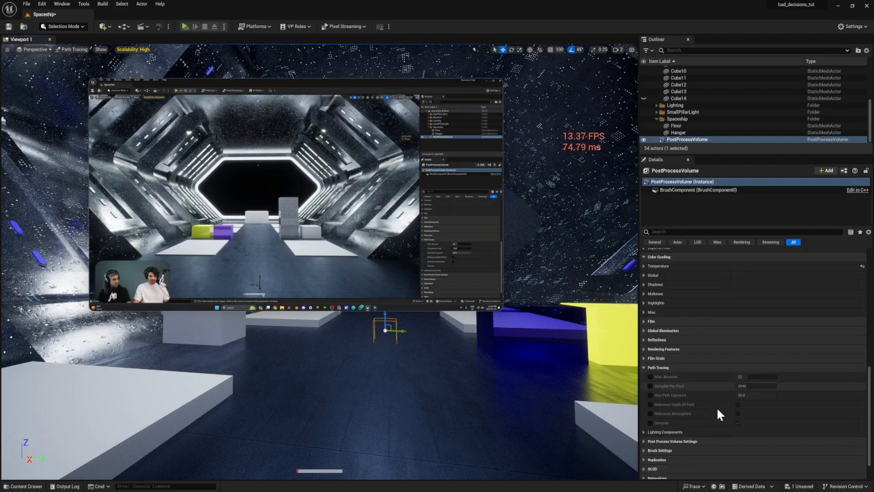
pyautogui.click(650, 345)
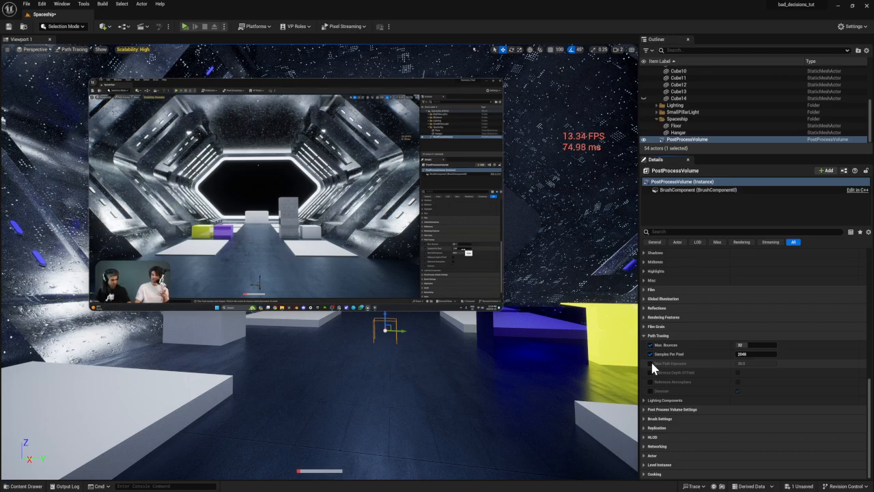
pyautogui.click(651, 364)
pyautogui.click(651, 372)
pyautogui.click(651, 381)
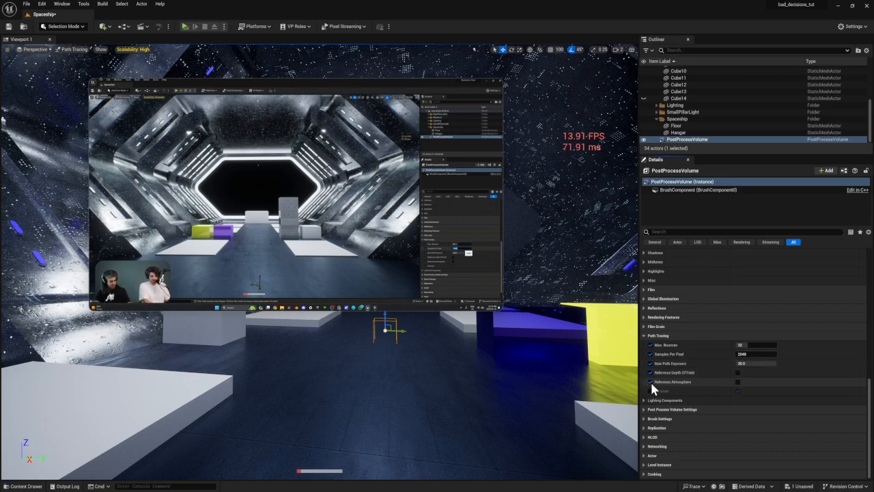
pyautogui.click(651, 391)
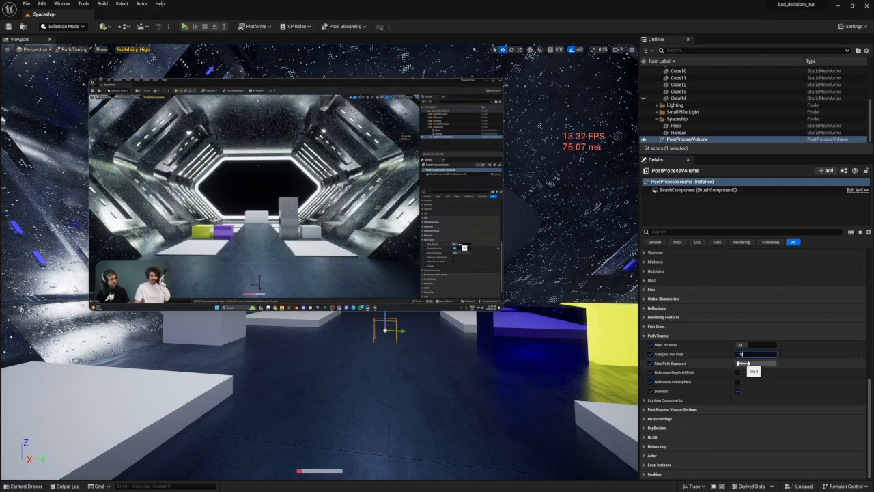
# Step: Set the Path Tracing Samples Per Pixel to 150, Max. Bounces to 3 and Max Path Exposure to 13
pyautogui.press('Return')
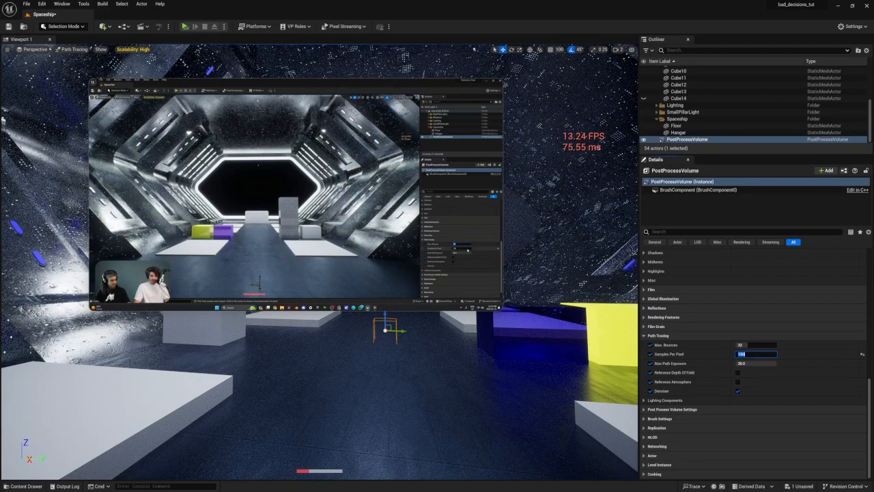
pyautogui.click(741, 344)
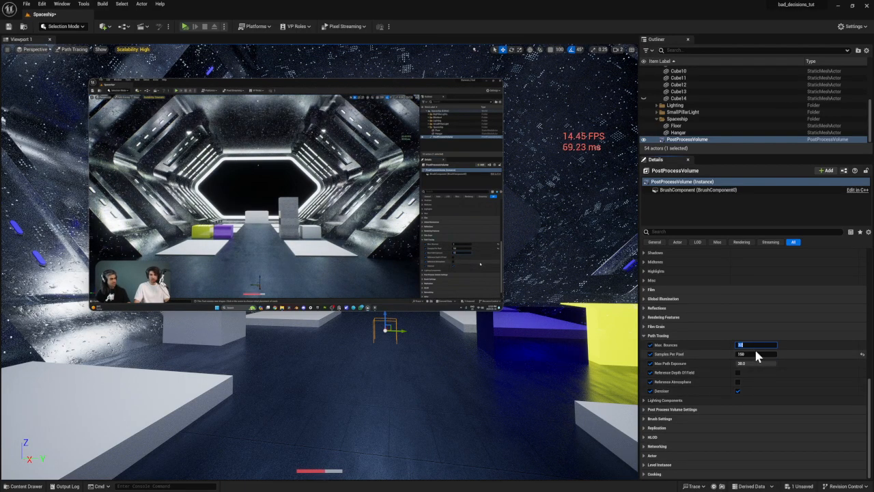
pyautogui.write('8')
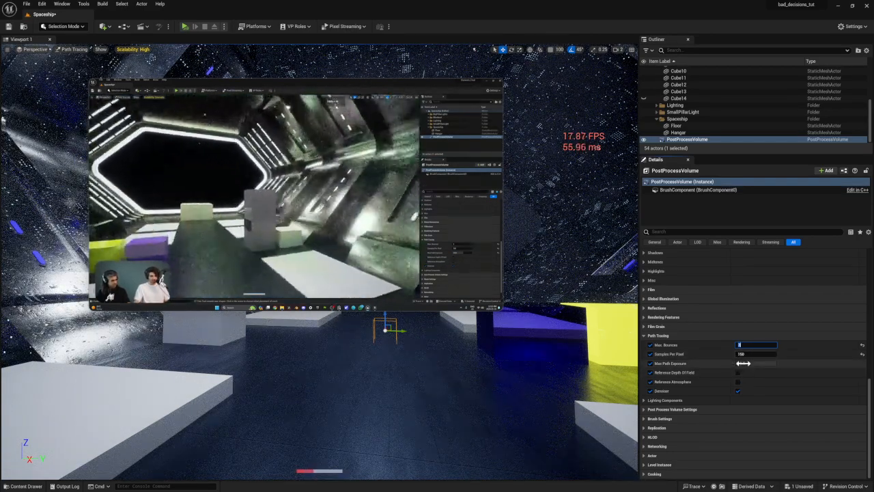
pyautogui.click(742, 363)
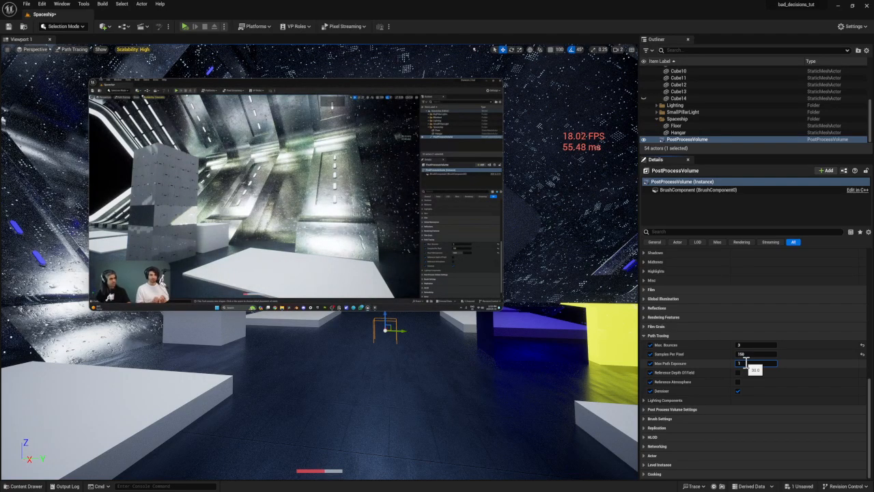
pyautogui.write('13')
pyautogui.press('Return')
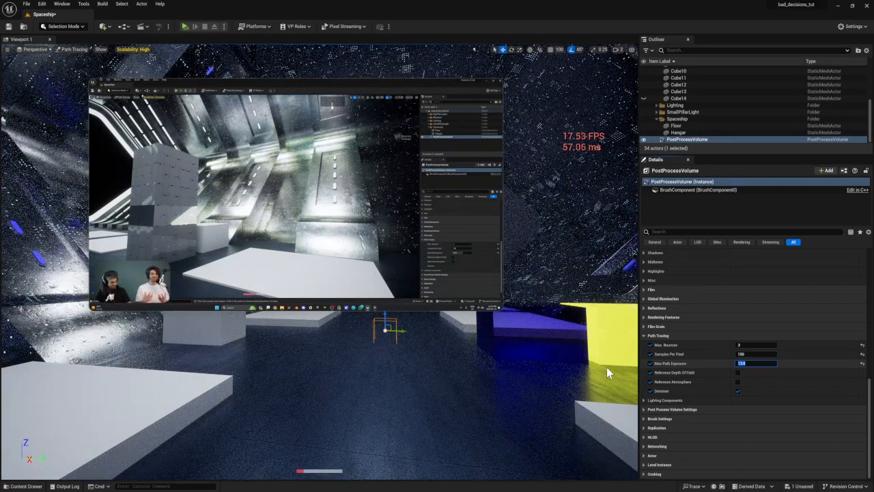
# Step: Pause the floating tutorial video and move it away from the middle of the hangar view
pyautogui.moveTo(545, 356)
pyautogui.mouseDown(button='right')
pyautogui.moveTo(522, 304)
pyautogui.moveTo(487, 311)
pyautogui.moveTo(588, 321)
pyautogui.moveTo(540, 359)
pyautogui.mouseUp(button='right')
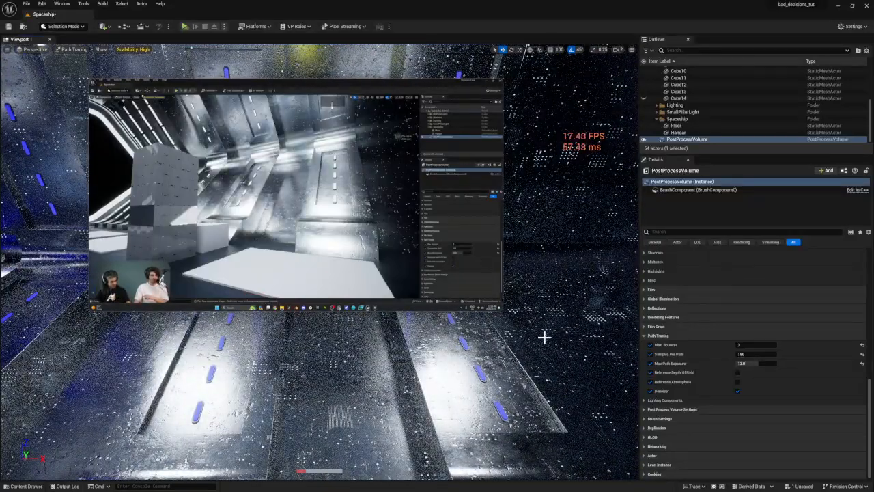
pyautogui.moveTo(367, 259)
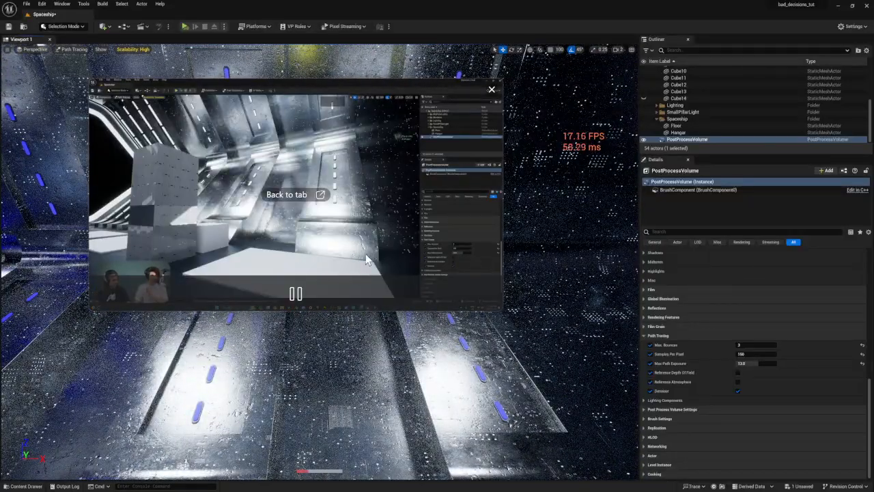
pyautogui.click(296, 293)
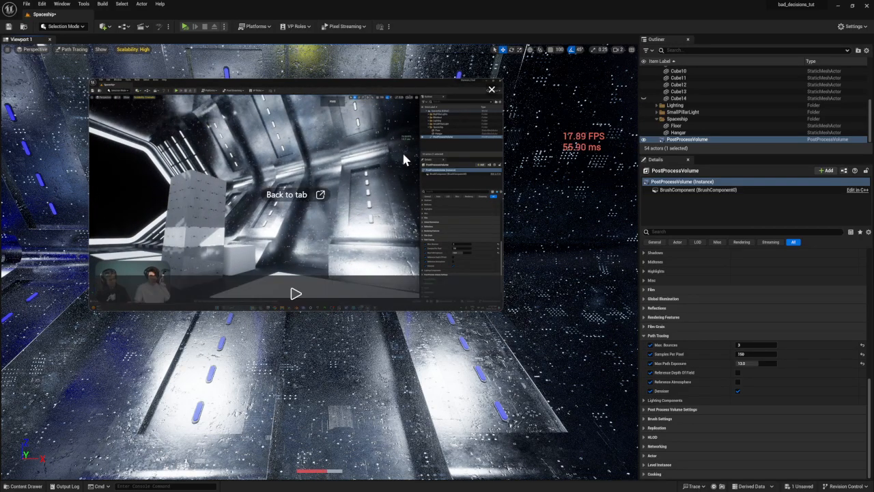
pyautogui.moveTo(402, 152); pyautogui.dragTo(197, 247)
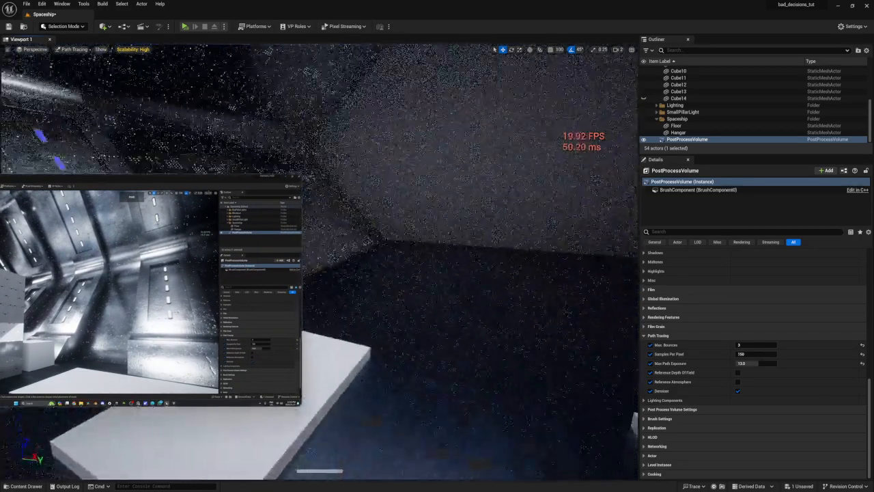
# Step: Inspect the path-traced hangar walls, blue light strips and hexagonal opening from several angles
pyautogui.moveTo(429, 259); pyautogui.dragTo(376, 155, button='right')
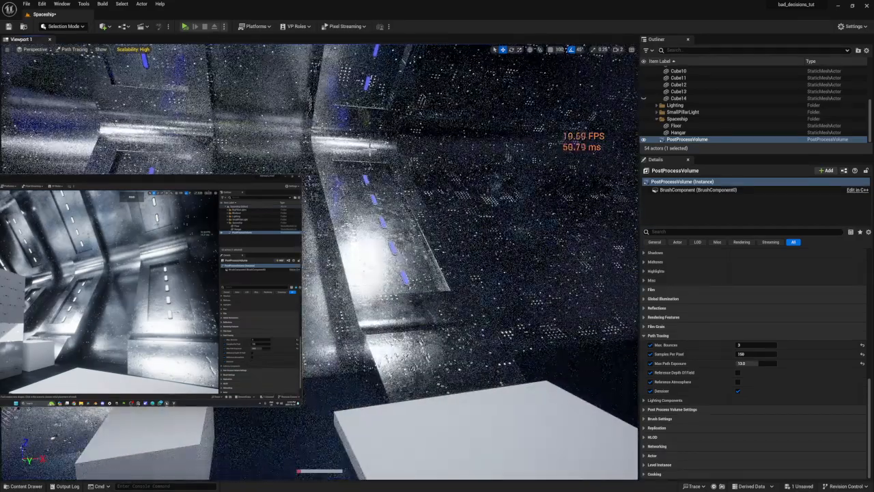
pyautogui.moveTo(474, 318); pyautogui.dragTo(436, 273, button='right')
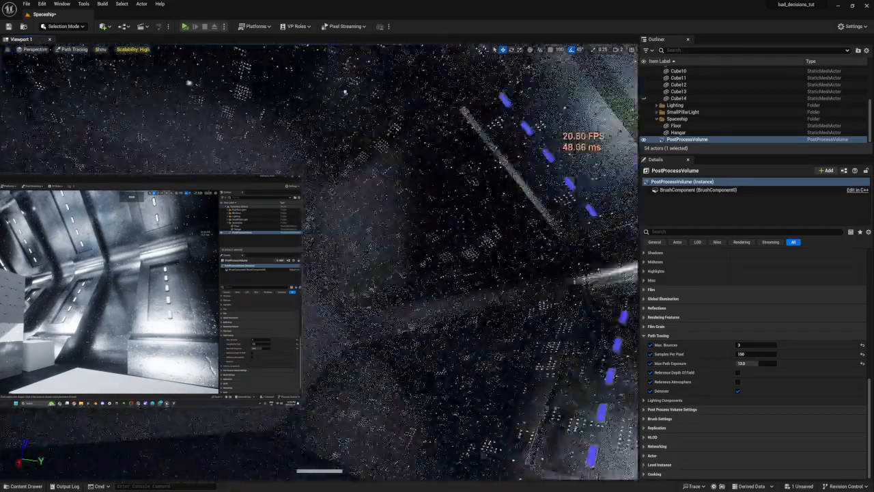
pyautogui.moveTo(436, 327); pyautogui.dragTo(441, 339, button='right')
pyautogui.moveTo(304, 349); pyautogui.dragTo(348, 410, button='right')
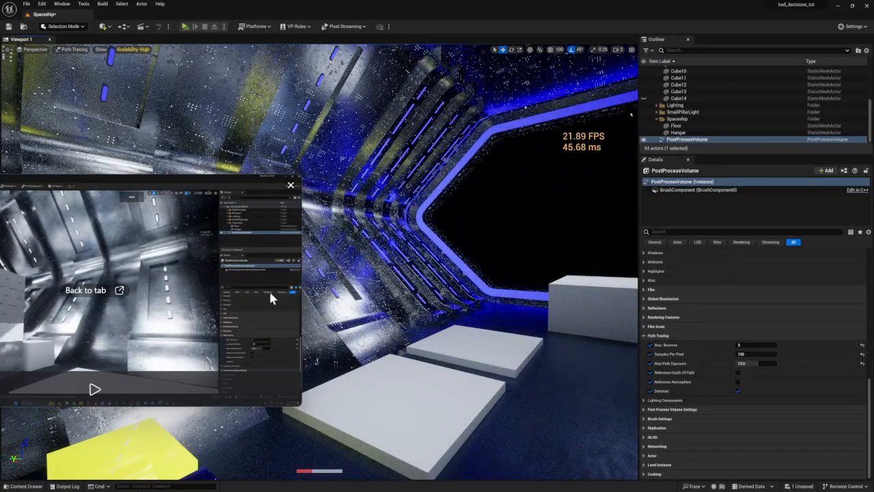
# Step: Switch the viewport back to the Lit view mode and look toward the hexagonal hangar opening
pyautogui.click(71, 50)
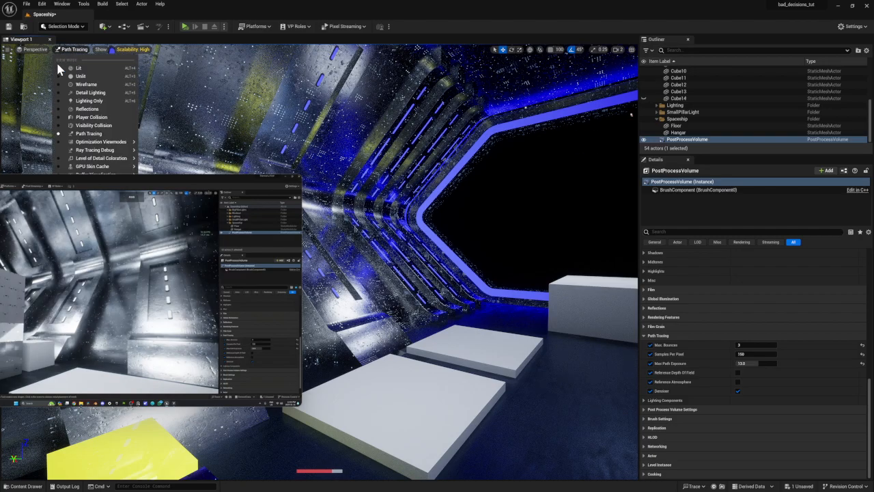
pyautogui.click(61, 67)
pyautogui.moveTo(369, 204); pyautogui.dragTo(505, 208, button='right')
pyautogui.moveTo(435, 273); pyautogui.dragTo(414, 228, button='right')
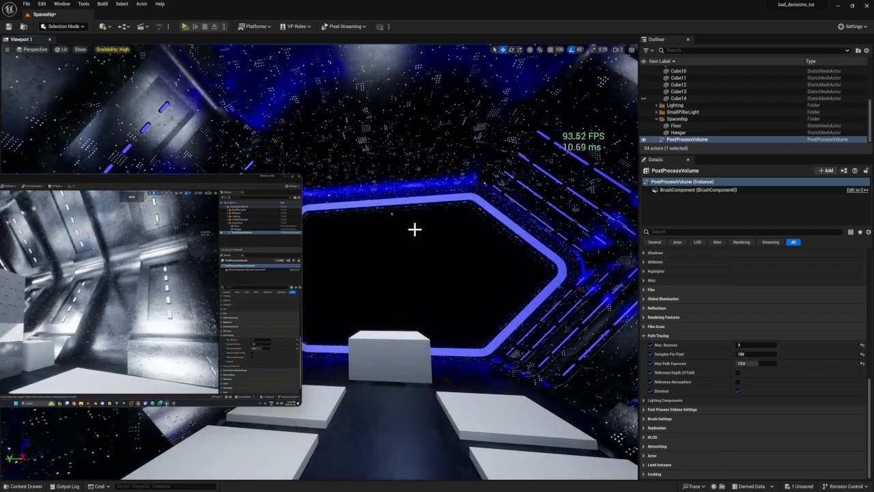